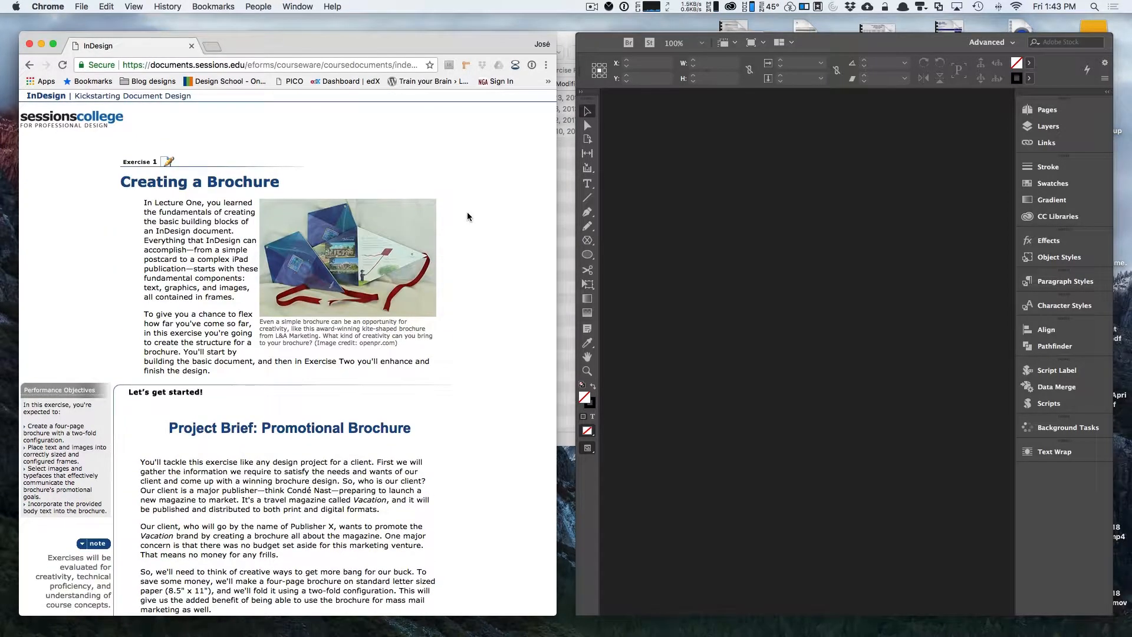
Start a new document using the Letter – Half page size in portrait orientation.
scroll(467, 217, "down", 10)
scroll(468, 216, "down", 8)
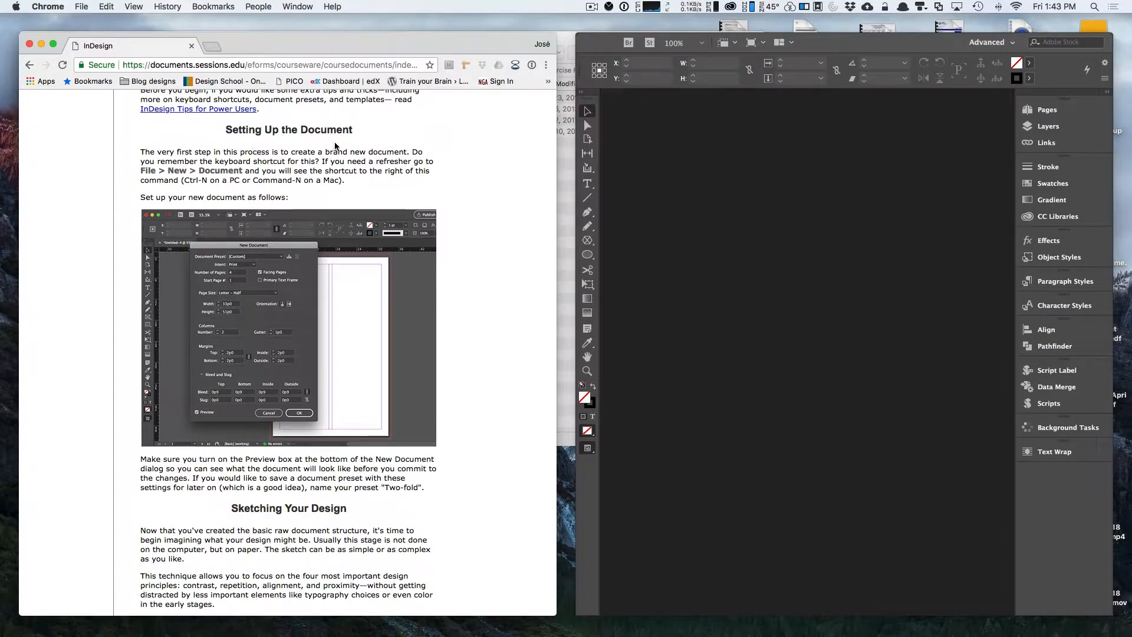
scroll(277, 360, "down", 1)
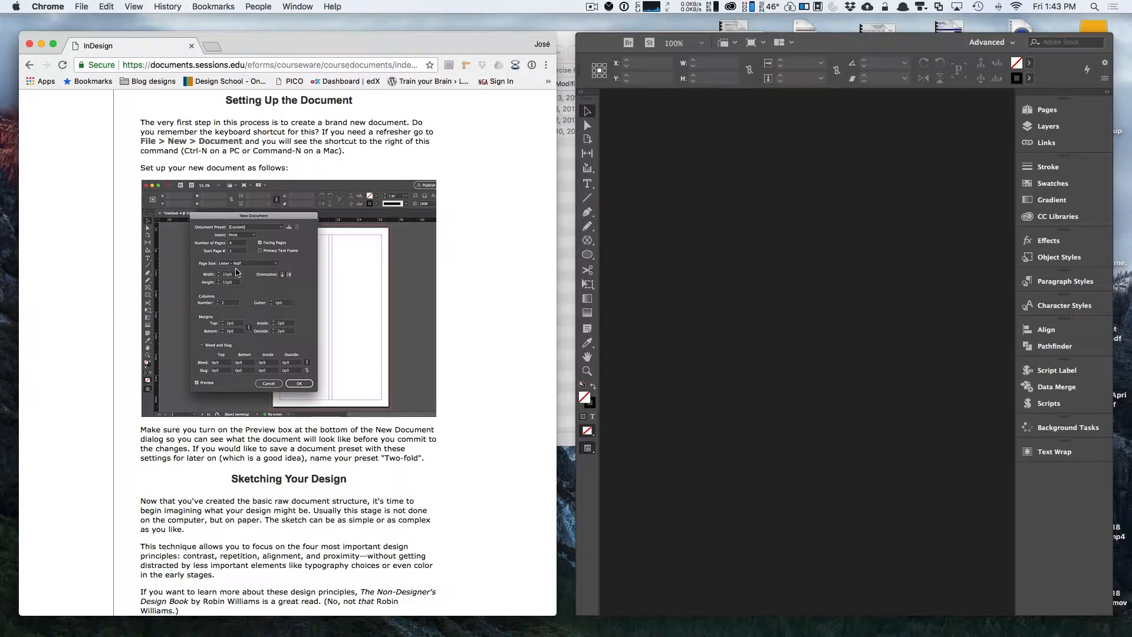
left_click(737, 266)
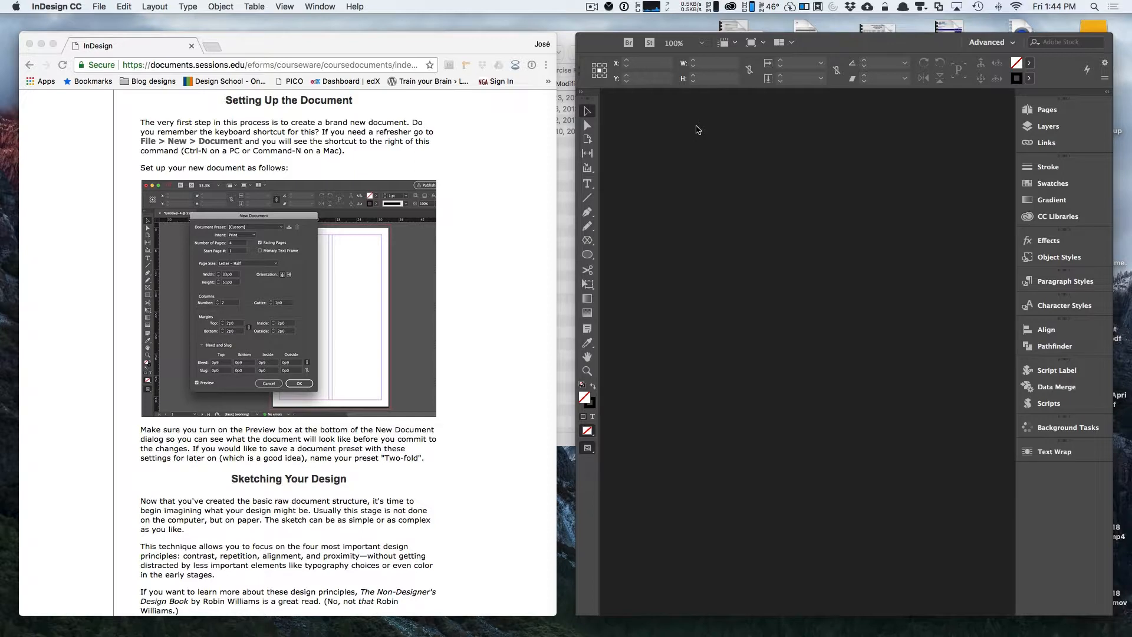
key("super+n")
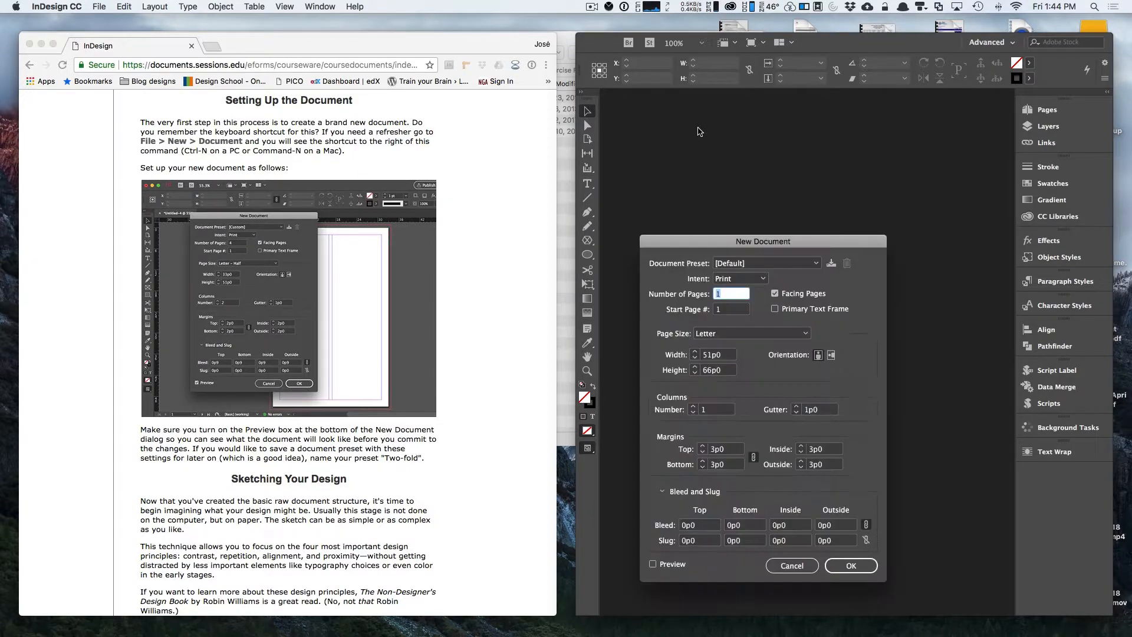
left_click_drag(726, 237, 763, 141)
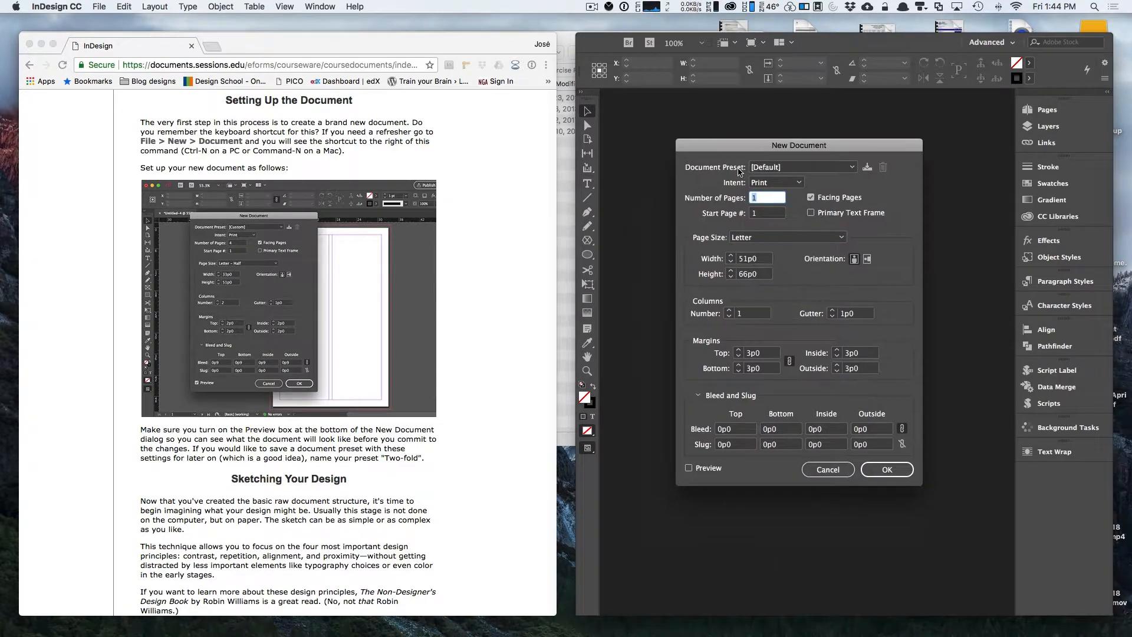
left_click(774, 238)
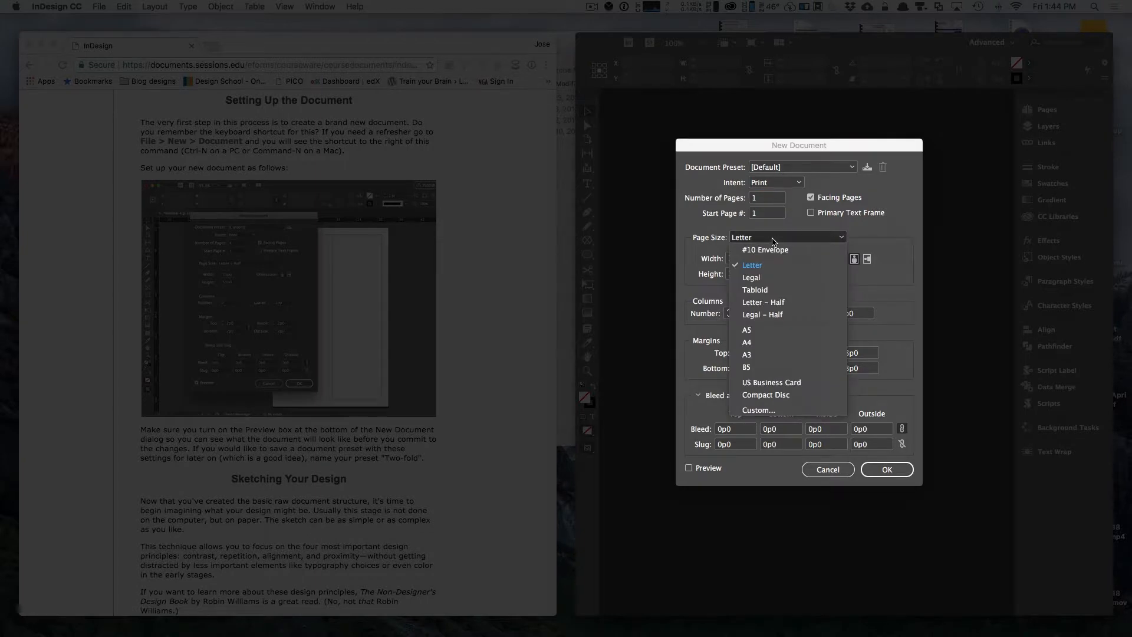
left_click(794, 303)
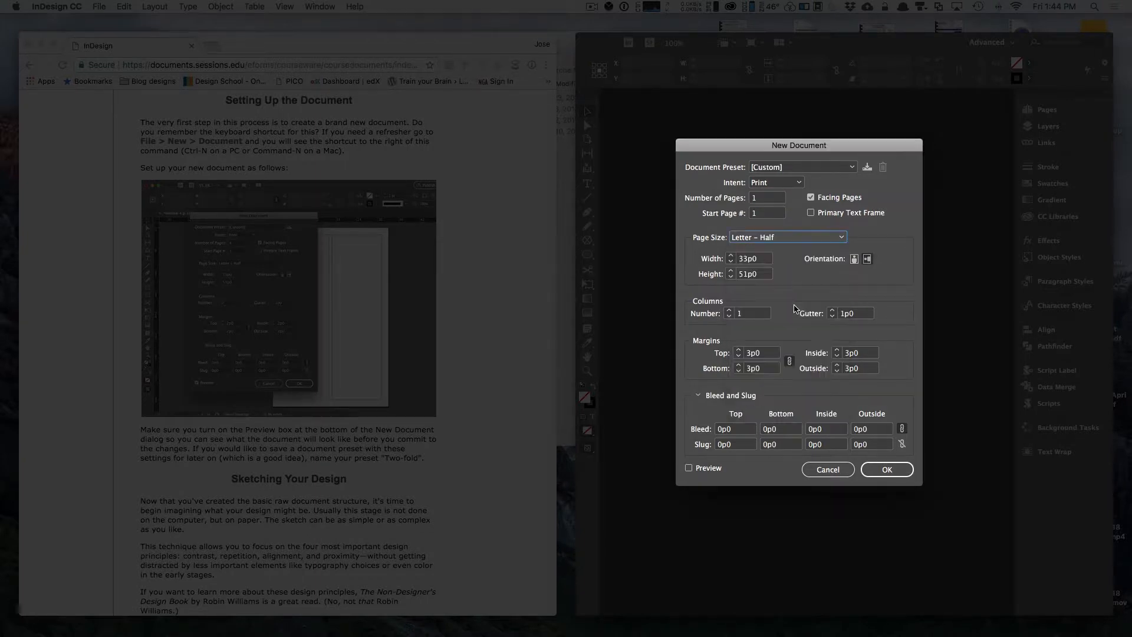
left_click(857, 261)
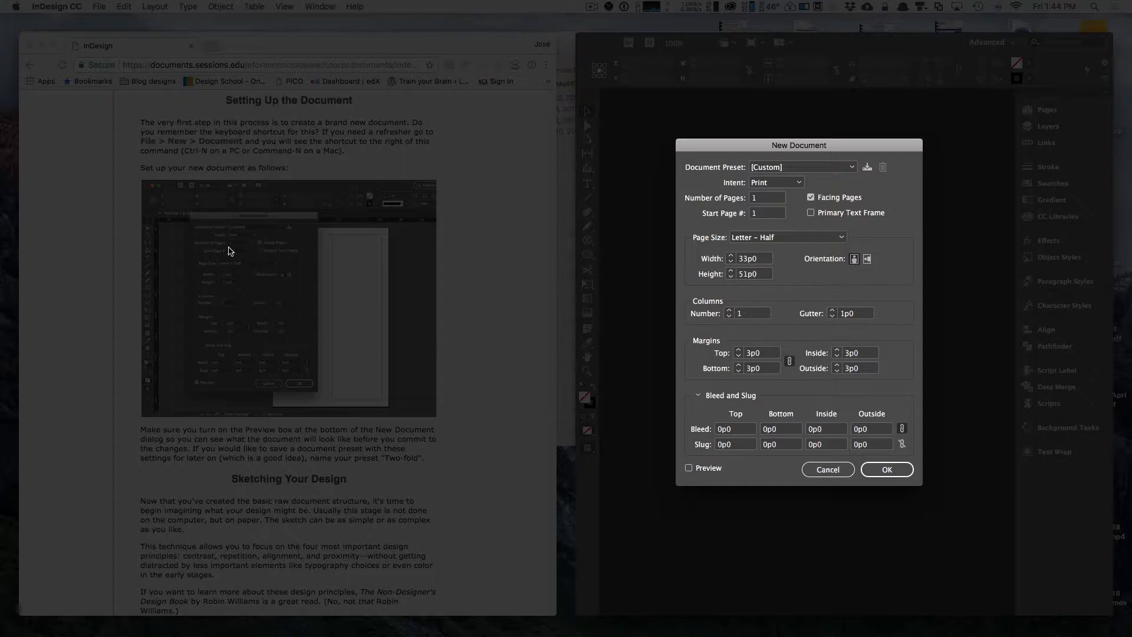
Set the new document to 4 pages with 2 columns.
left_click(750, 198)
type("4")
key("Tab")
Set all bleed values to 0p9 and create the document.
left_click(741, 434)
type("9")
key("Tab")
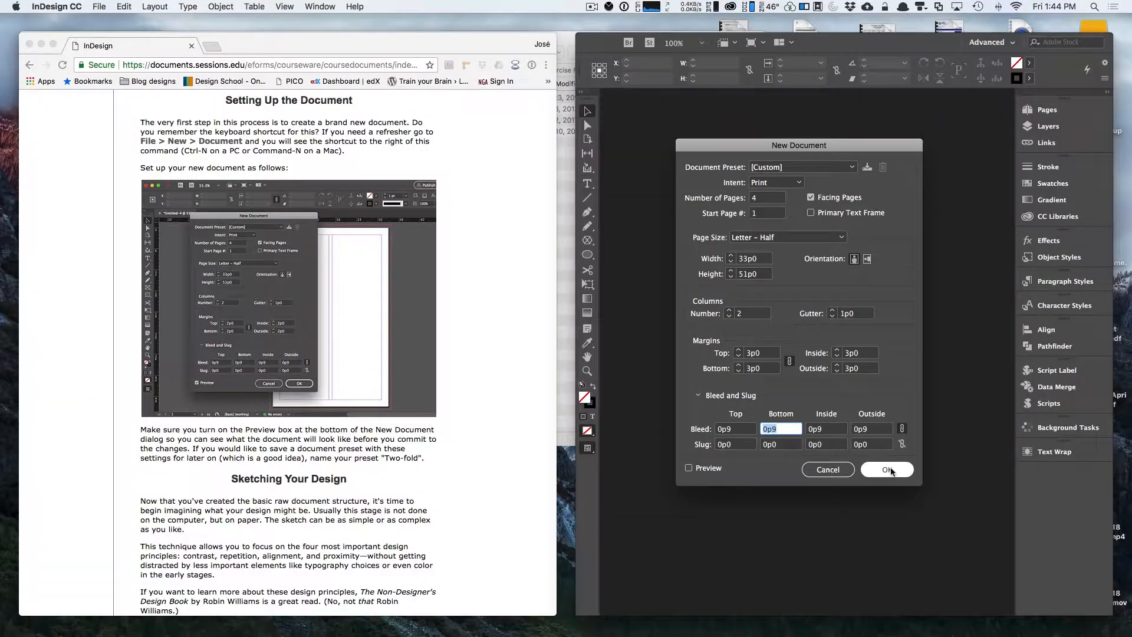
left_click(887, 470)
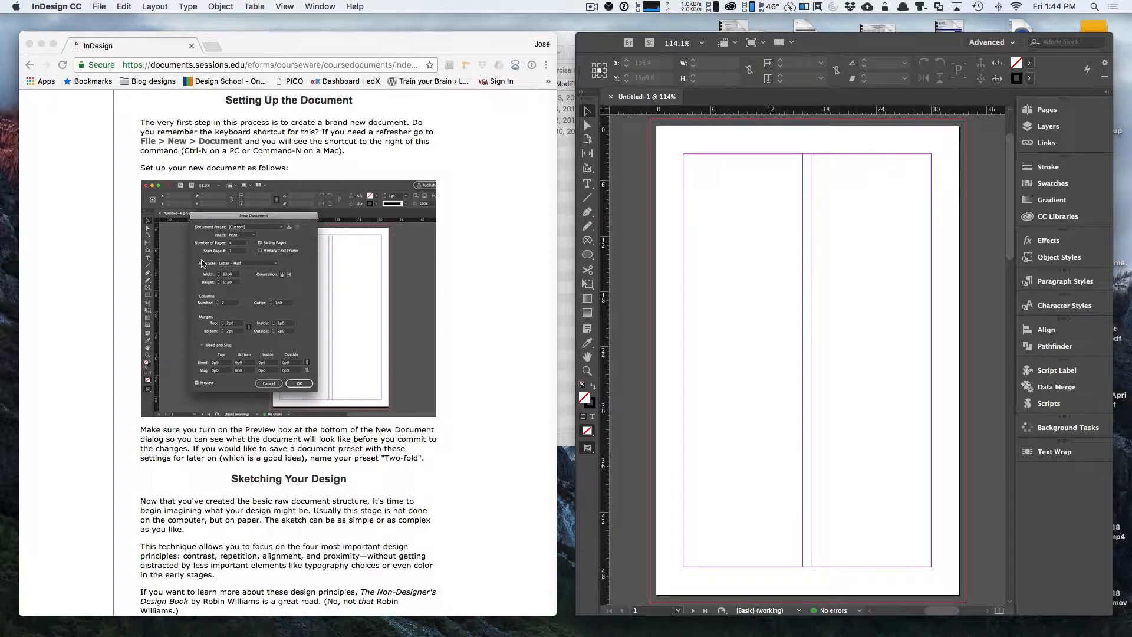
Enlarge the InDesign window to fill the screen.
scroll(202, 262, "down", 5)
scroll(202, 262, "down", 8)
scroll(202, 263, "up", 12)
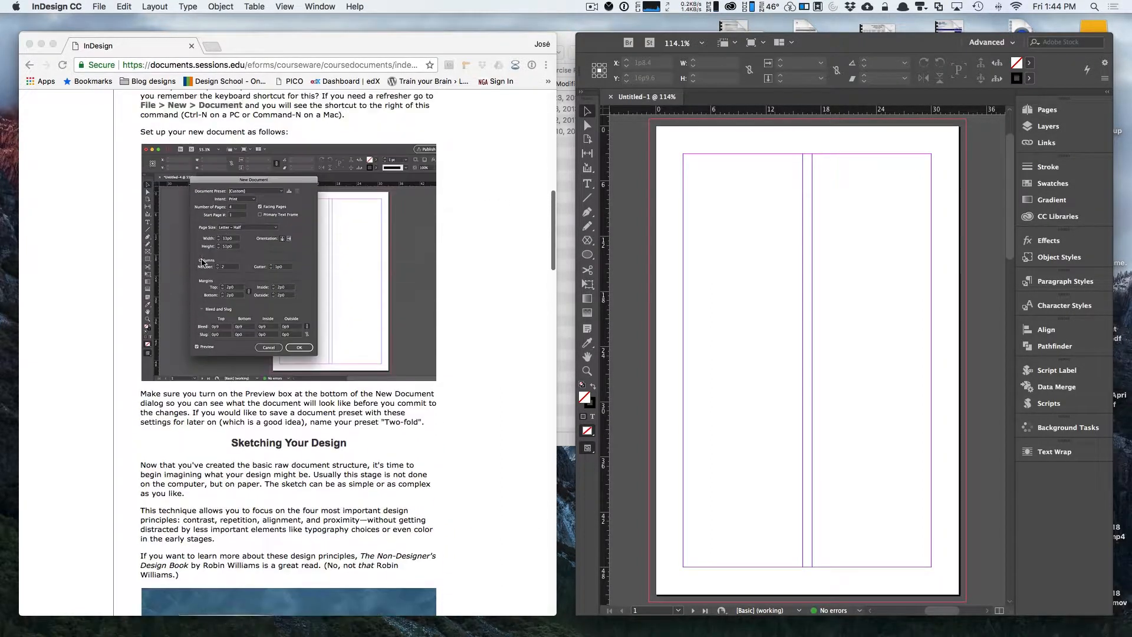
left_click_drag(607, 45, 155, 40)
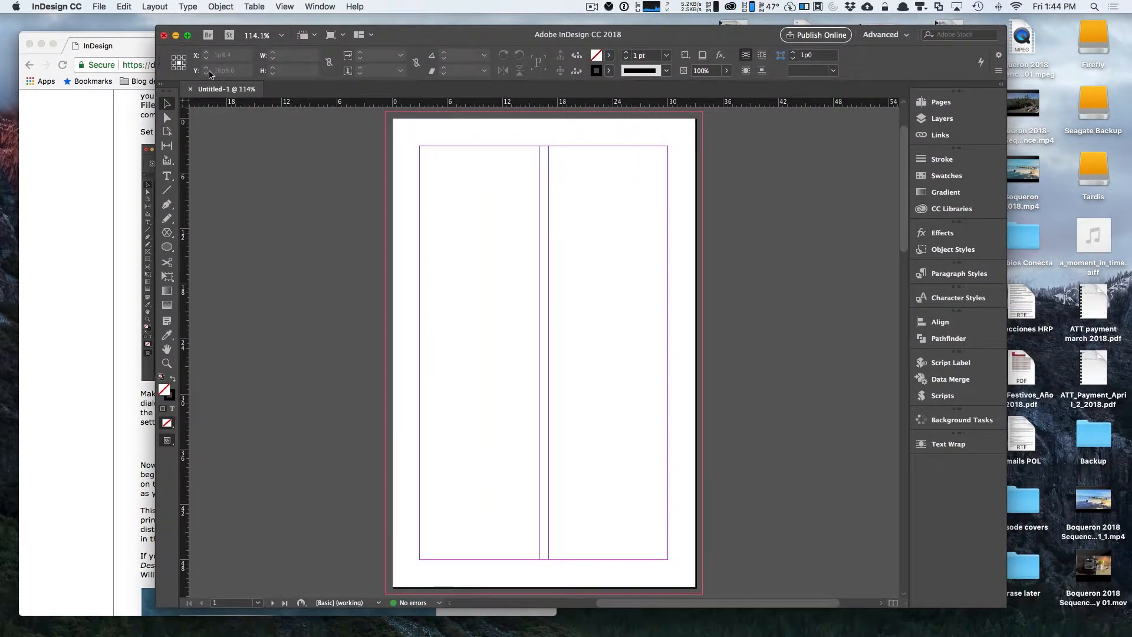
left_click(189, 36)
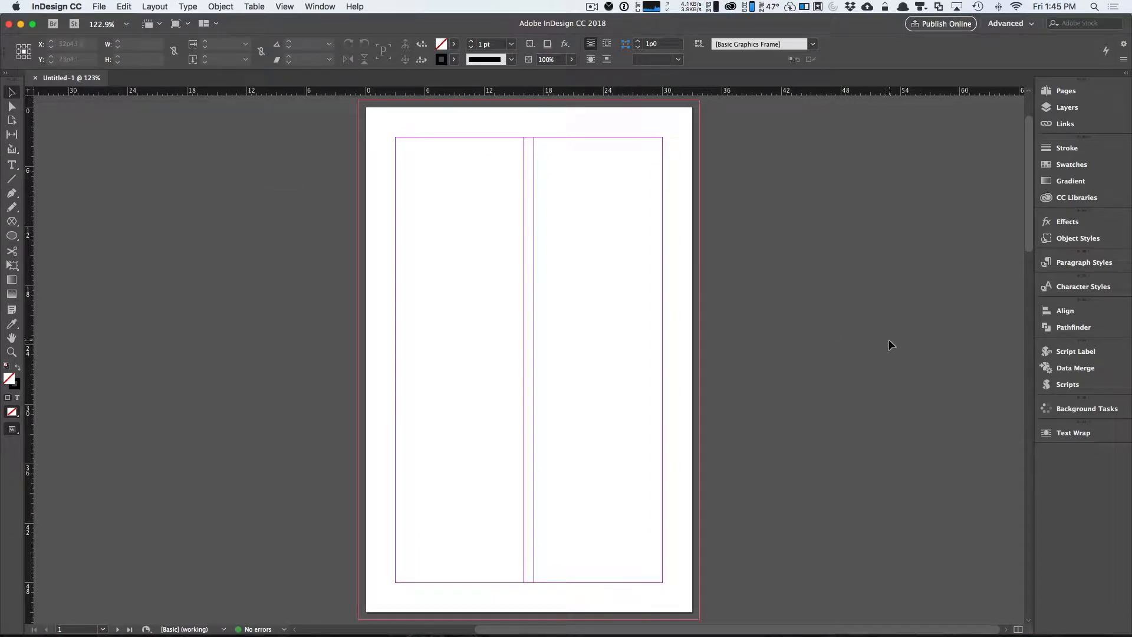
Open the Pages panel and view spread 2-3 and page 1.
left_click(1066, 90)
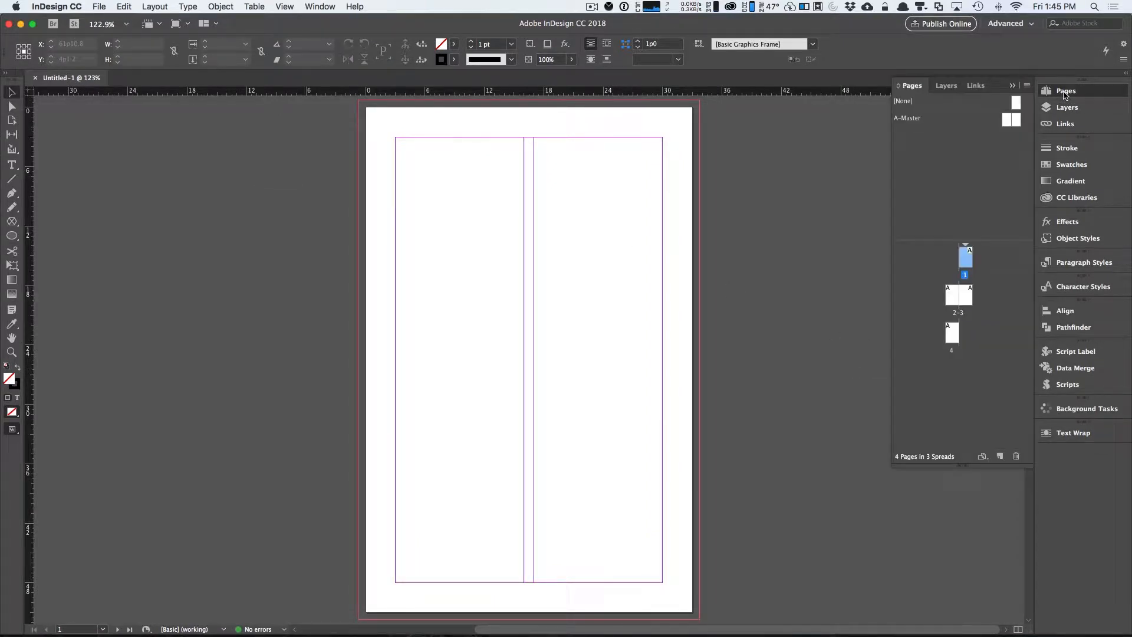
double_click(958, 311)
double_click(965, 276)
Switch to Finder and review the files in the Exercise Files folder, then return to InDesign.
key("super+Tab")
key("super+Tab")
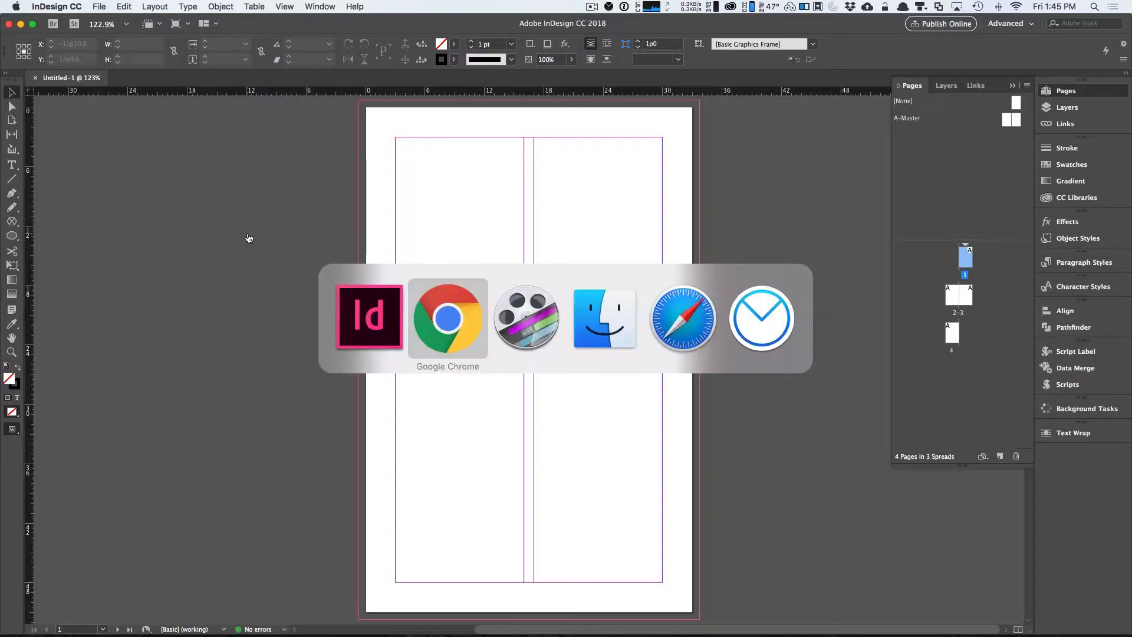
left_click(578, 313)
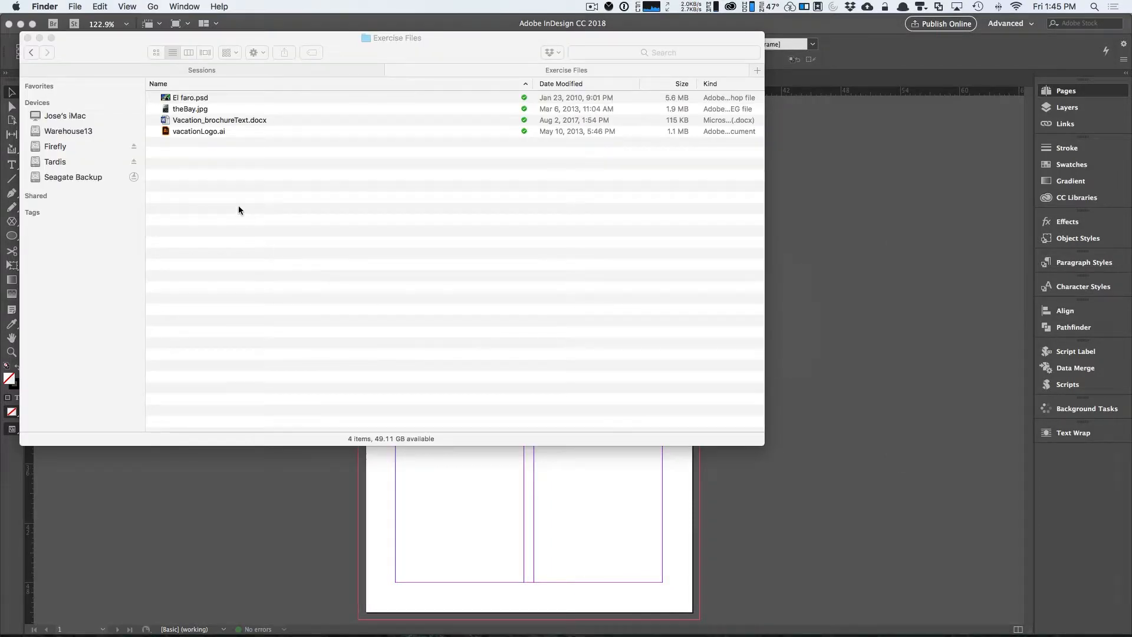
left_click(246, 213)
left_click(165, 98)
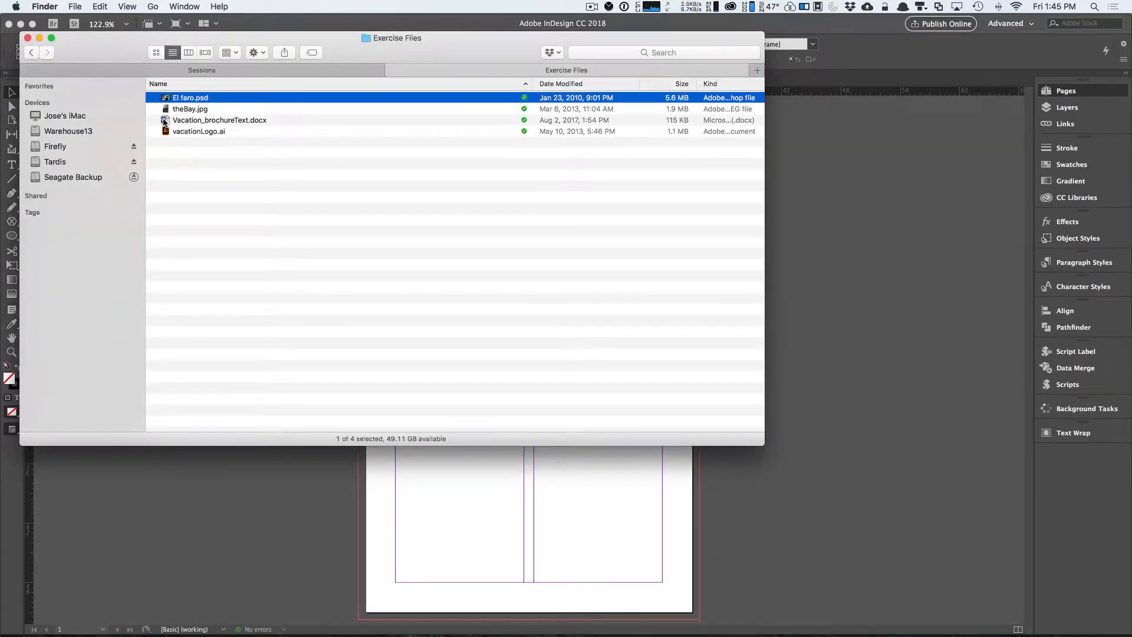
left_click(169, 122)
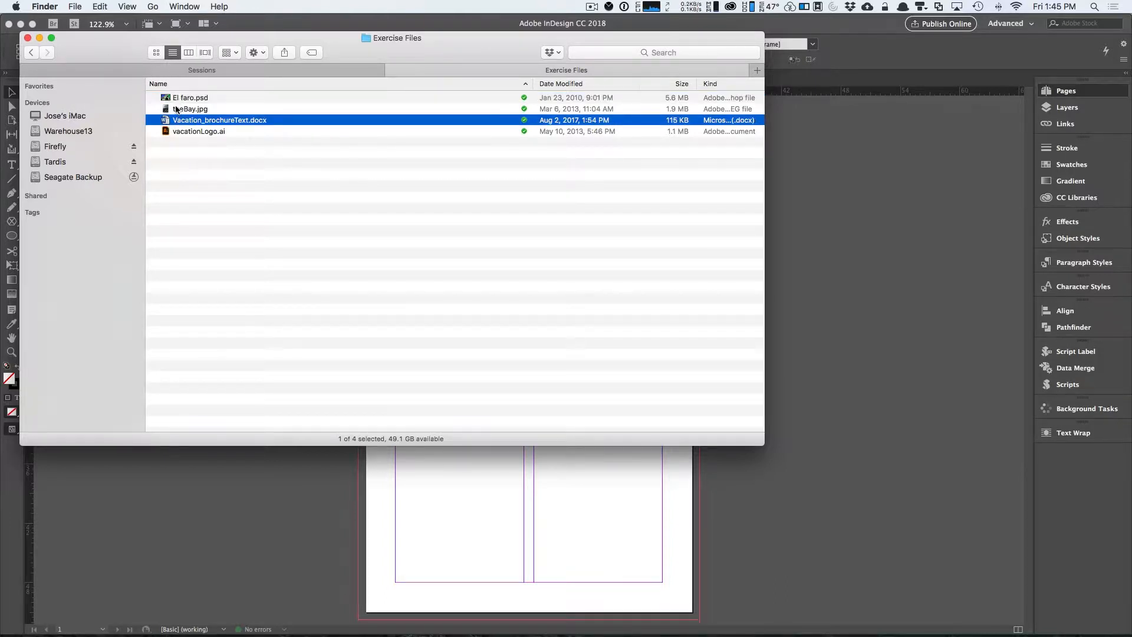
left_click(171, 132)
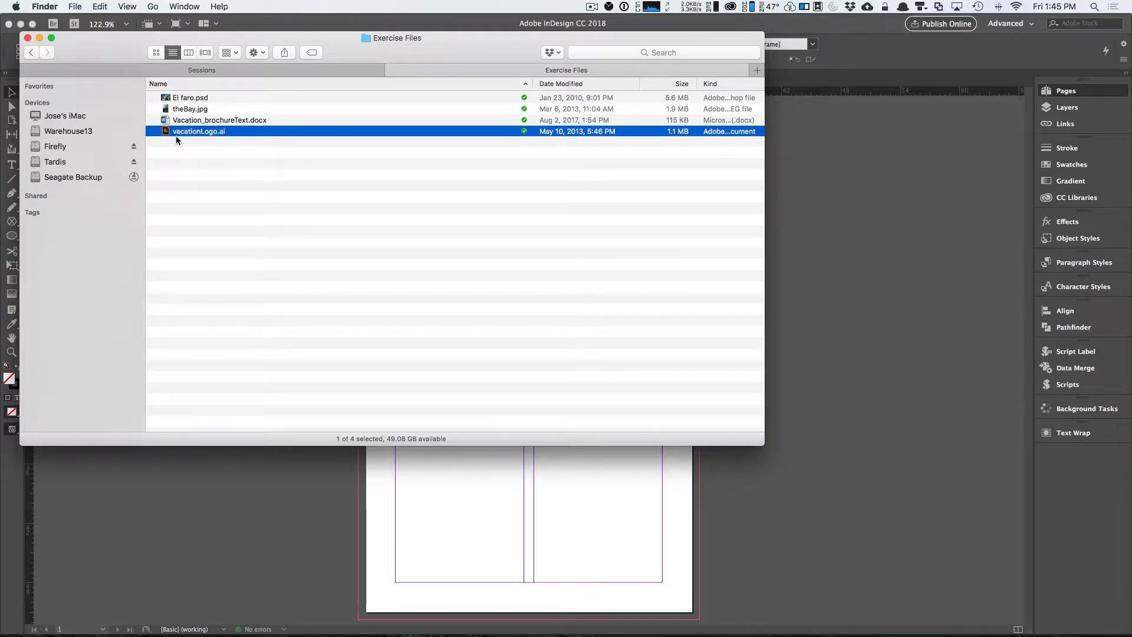
left_click(243, 547)
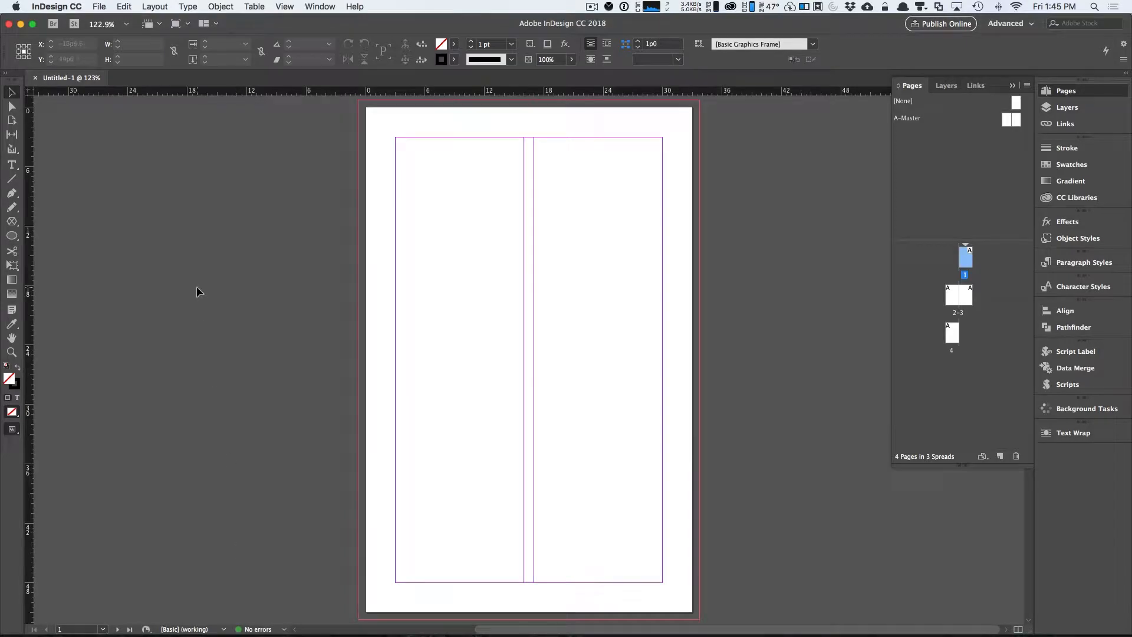
Place the Vacation_brochureText.docx file from the Exercise Files folder.
left_click(95, 7)
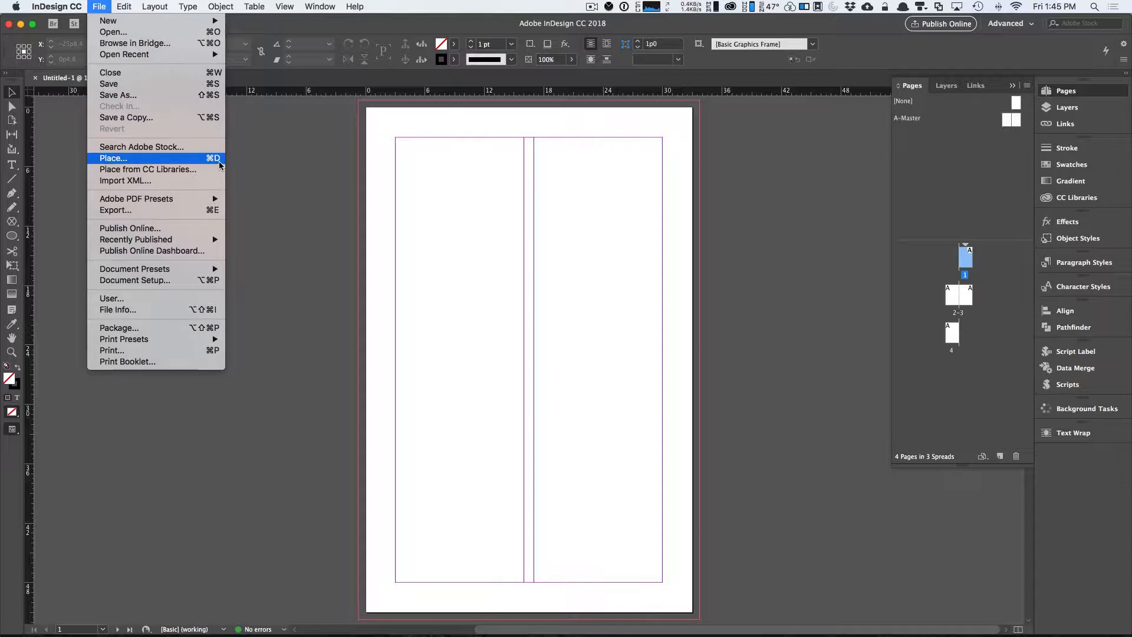
left_click(219, 165)
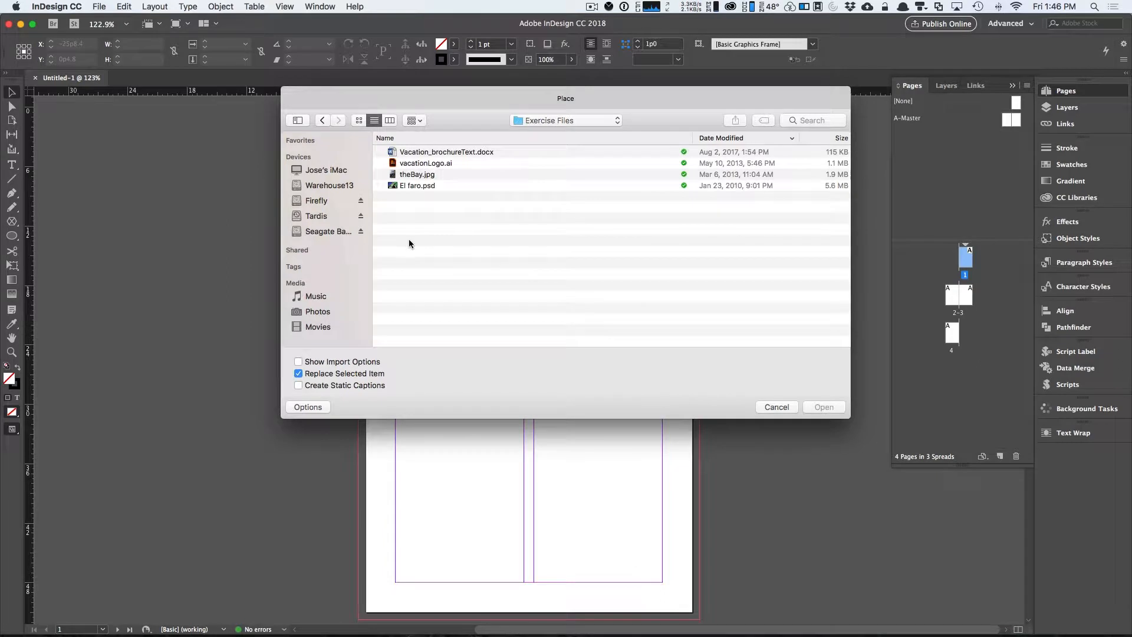
left_click(417, 153)
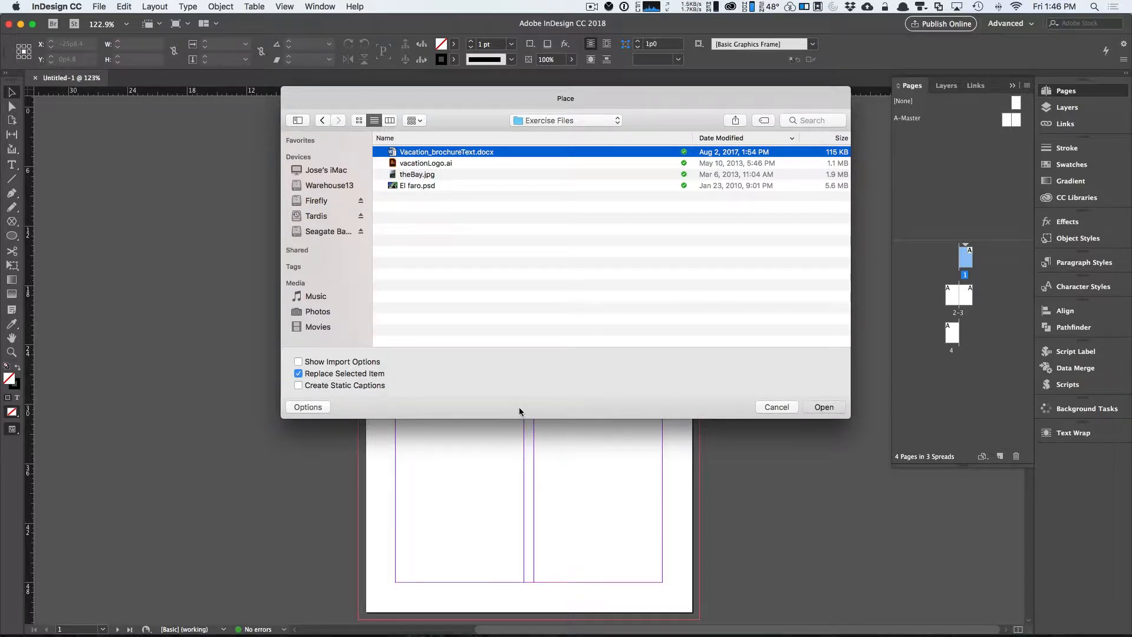
key("Return")
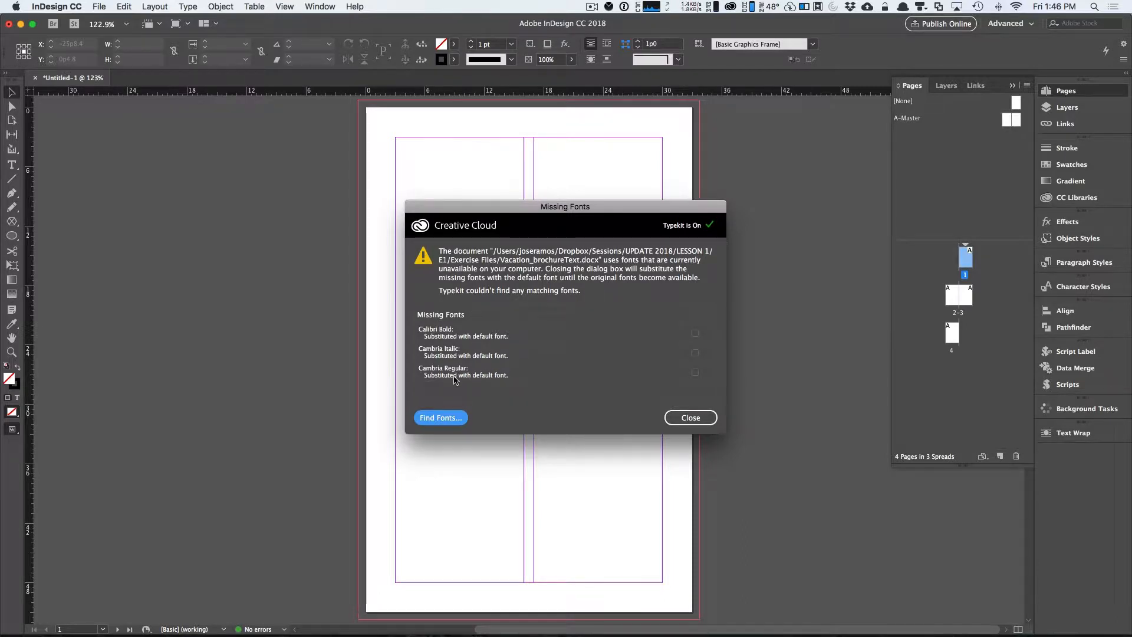
Open Find Font and replace Calibri Bold with Minion Pro Bold throughout the document.
left_click(448, 424)
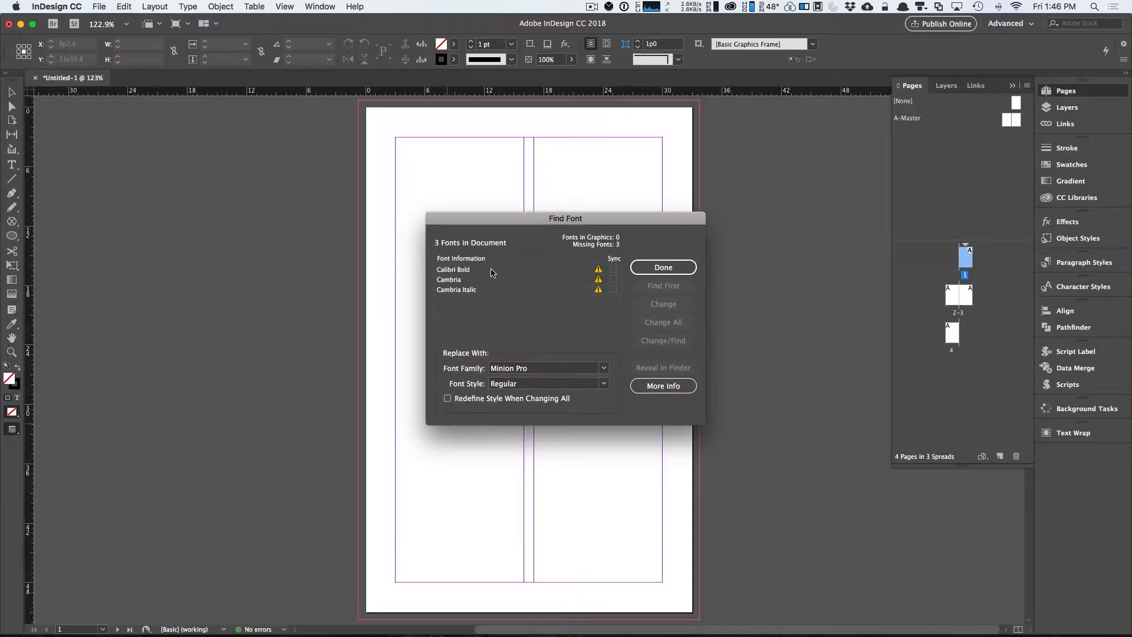
left_click(492, 272)
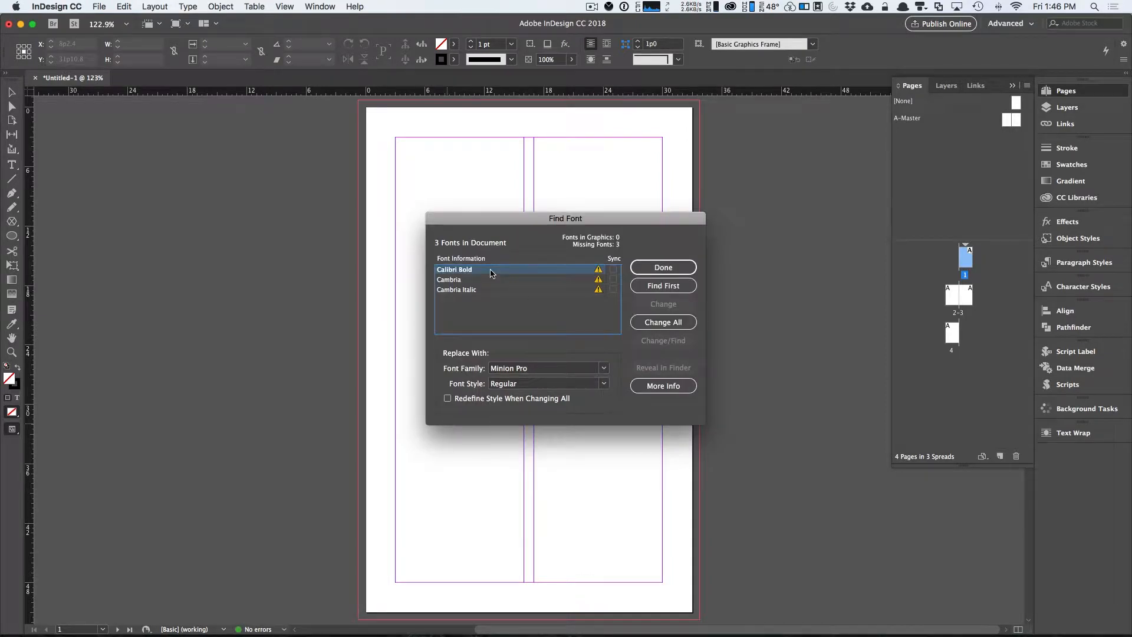
left_click(541, 384)
left_click(604, 384)
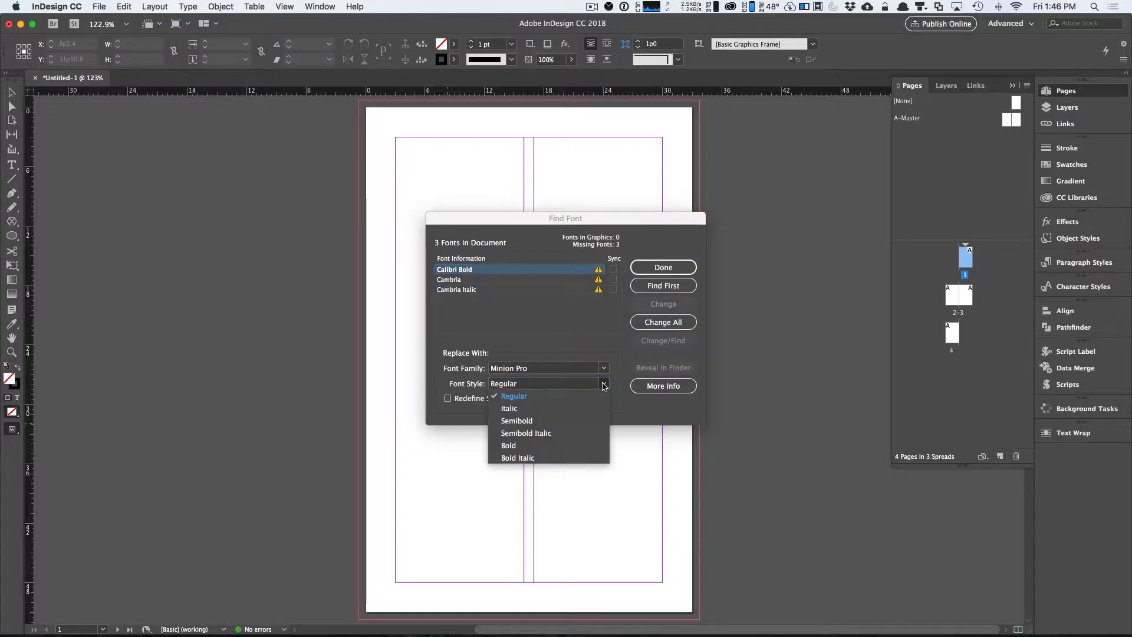
left_click(536, 447)
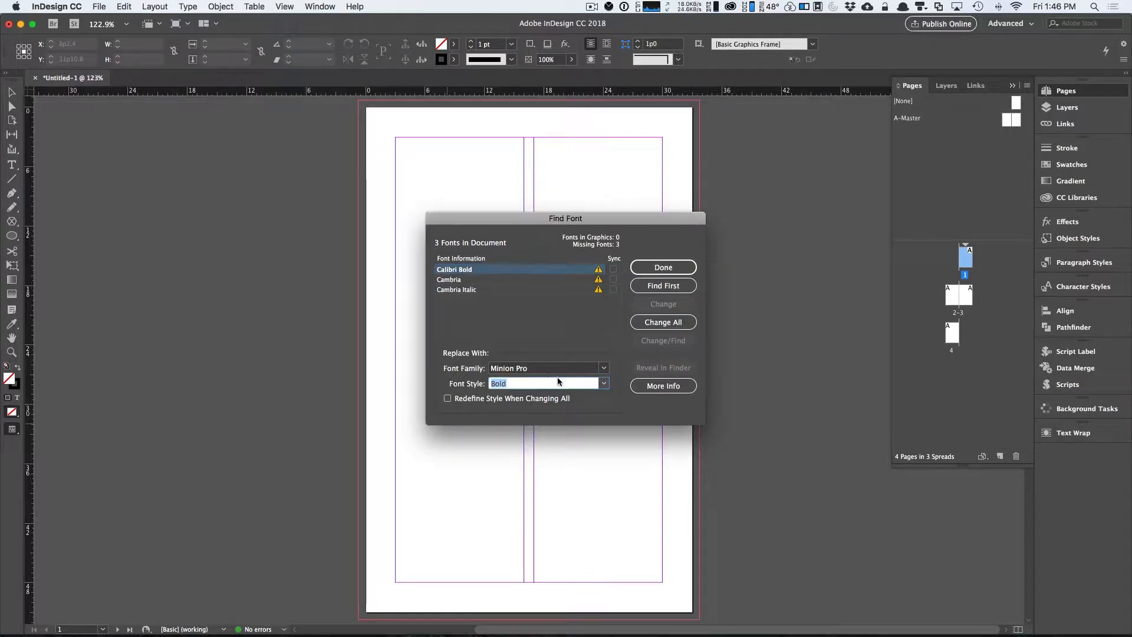
left_click(672, 324)
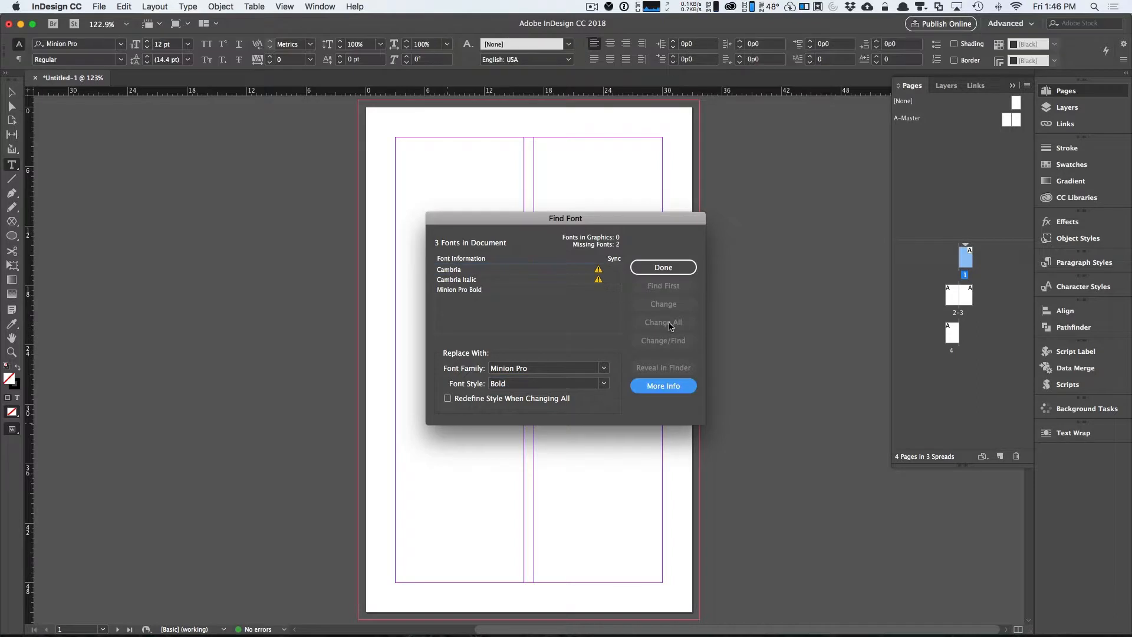
Replace Cambria Italic with Minion Pro Italic throughout the document.
left_click(486, 281)
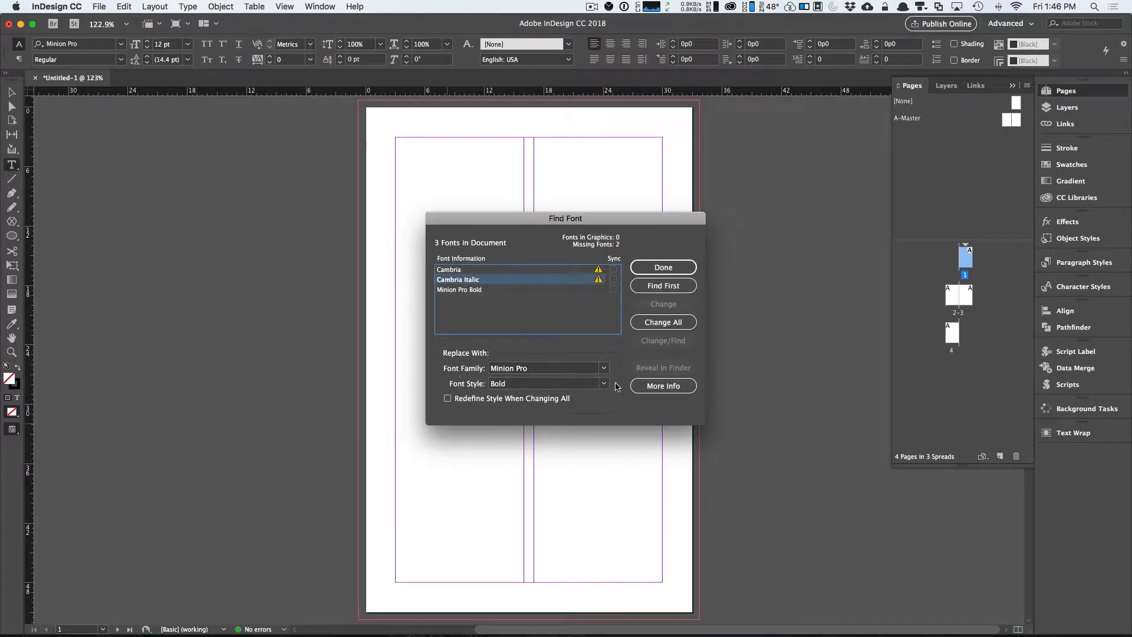
left_click(605, 384)
left_click(511, 408)
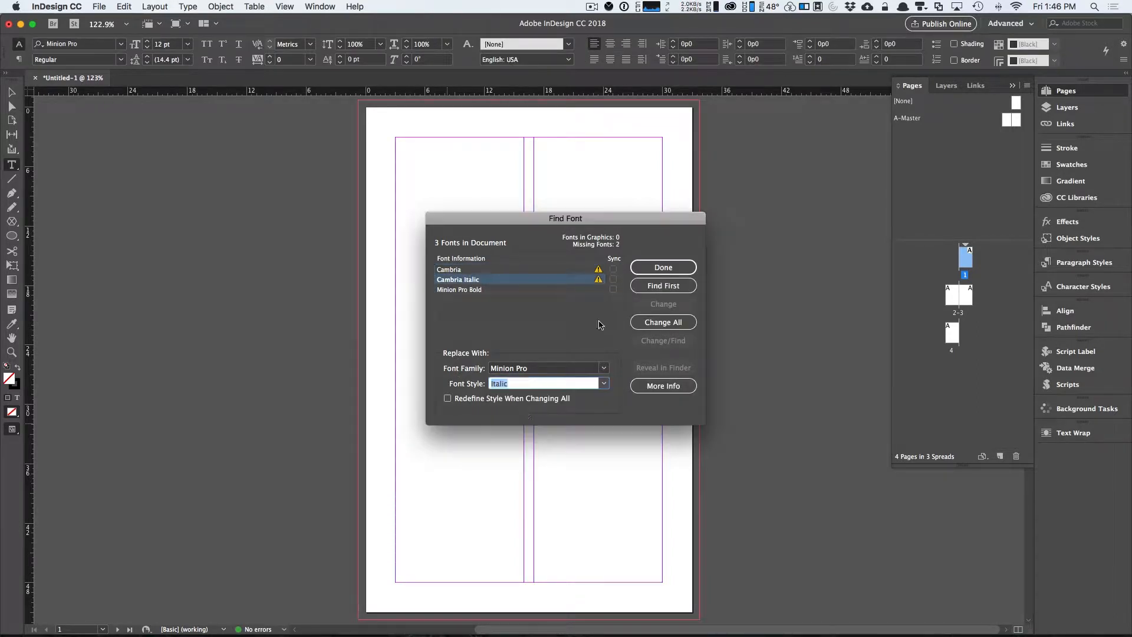
left_click(661, 324)
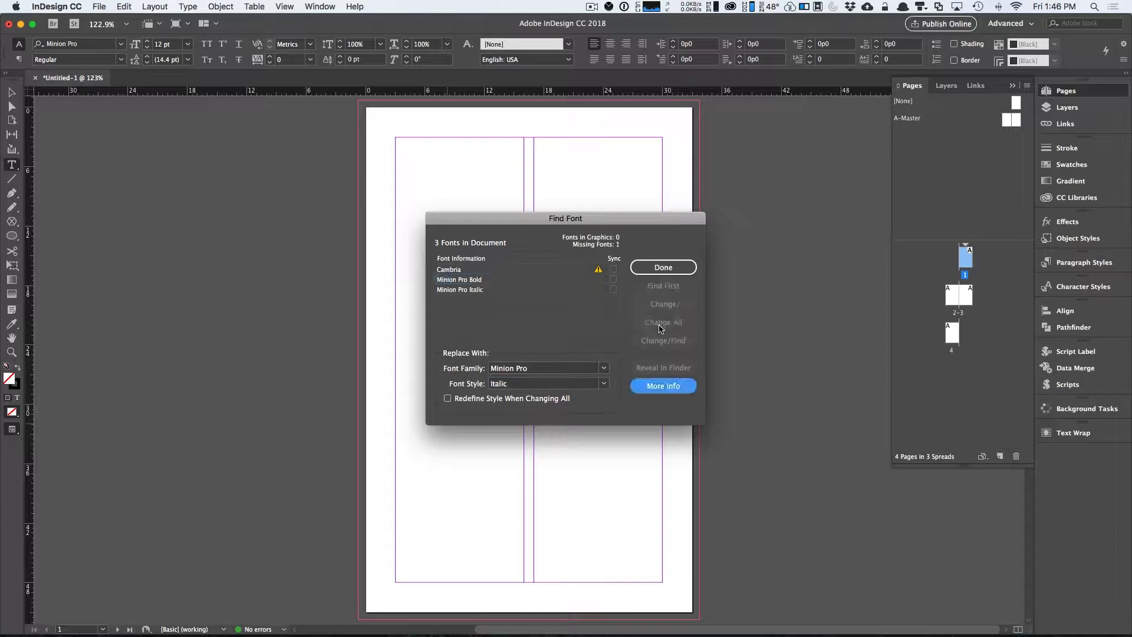
Replace Cambria with Minion Pro Regular throughout the document and close Find Font.
left_click(533, 271)
left_click(601, 384)
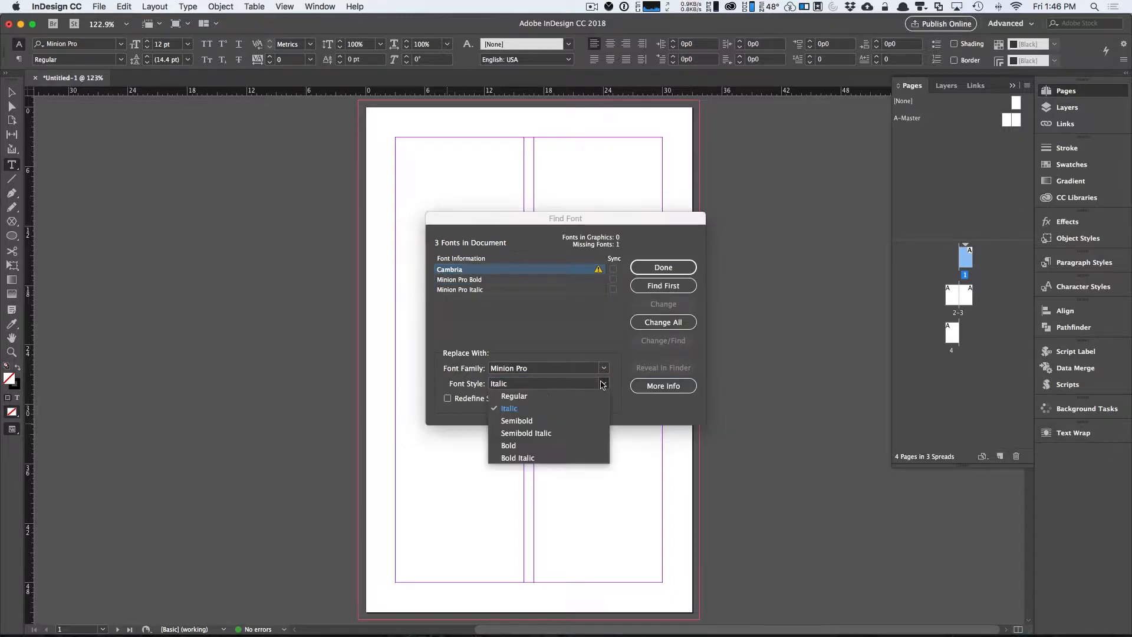
left_click(541, 397)
left_click(663, 322)
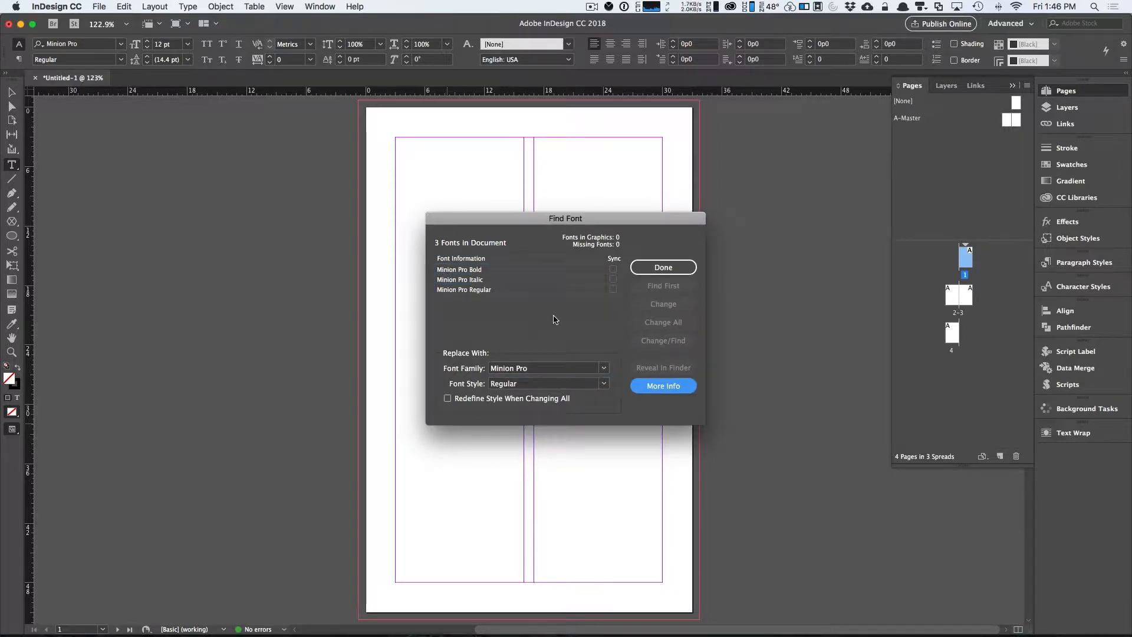
left_click(664, 267)
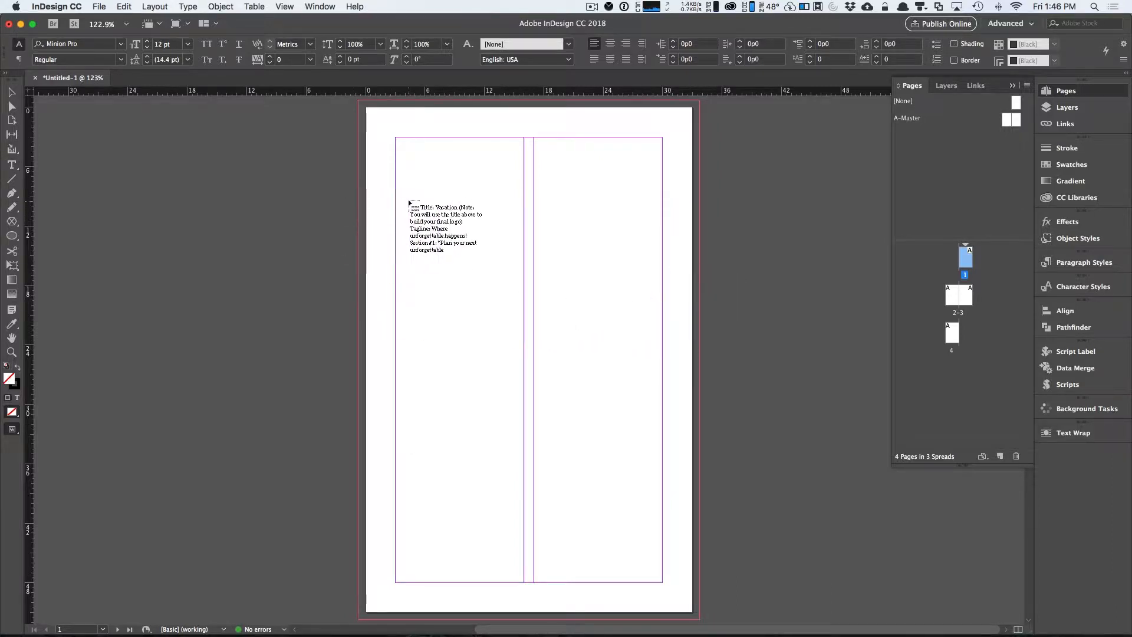
Place the loaded brochure text into a new frame on the pasteboard beside page 1.
double_click(958, 315)
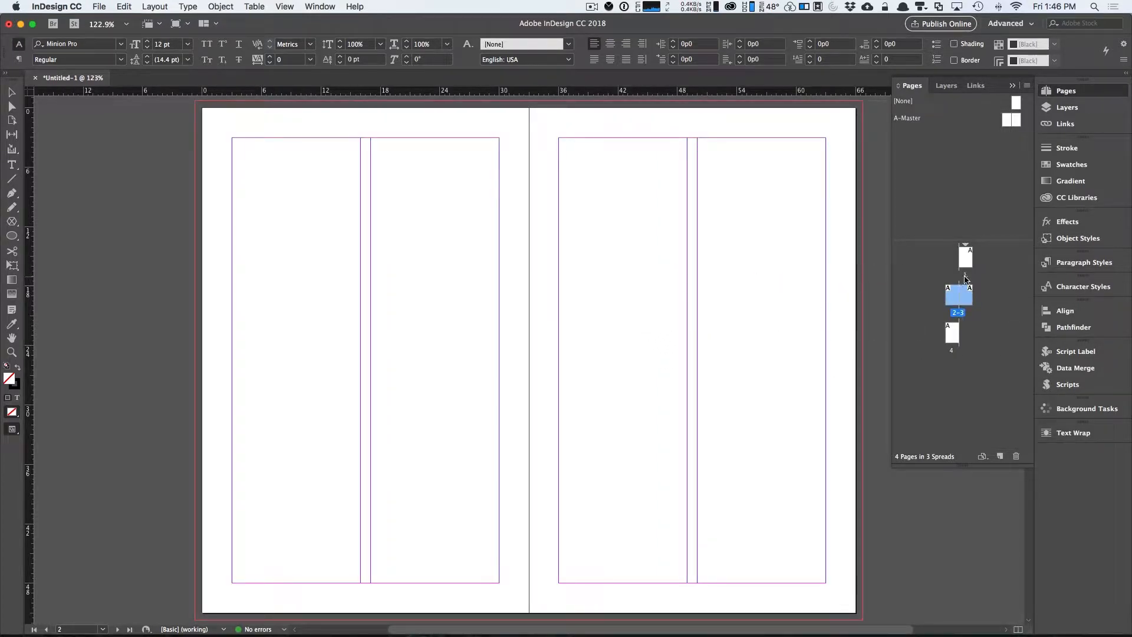
double_click(966, 258)
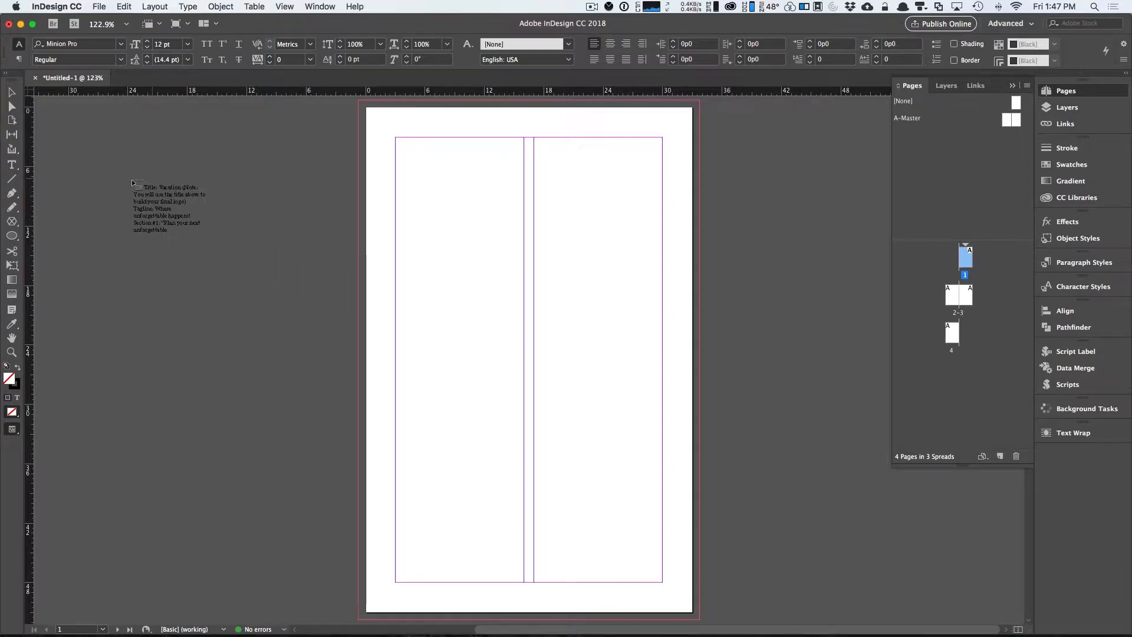
left_click_drag(93, 189, 292, 399)
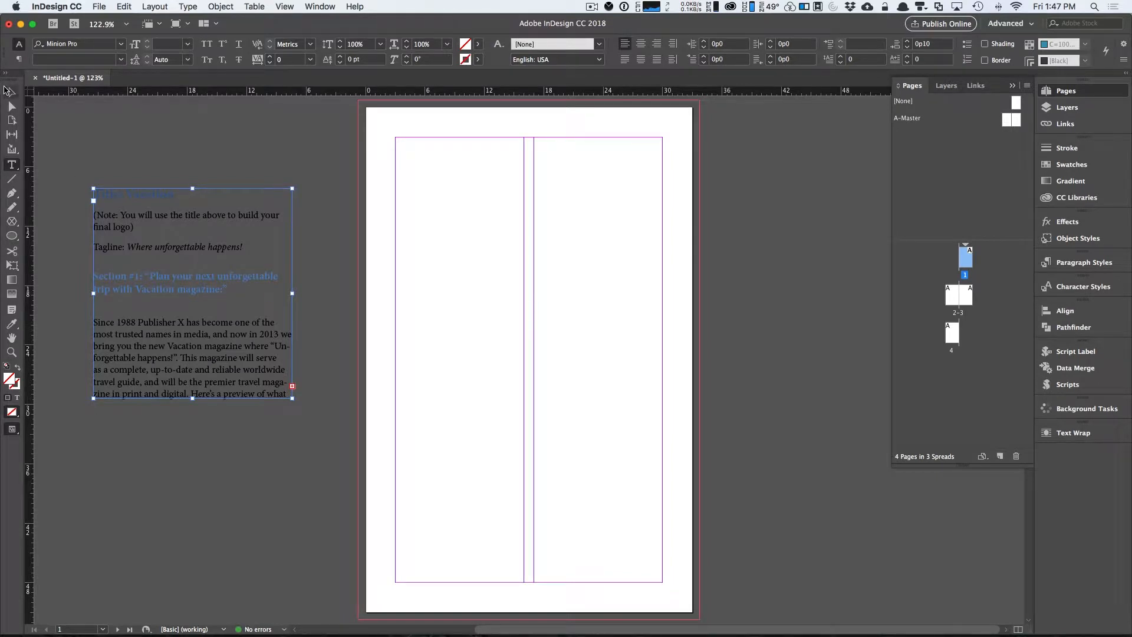
Move the brochure text frame on the pasteboard and enlarge it to about 21p1 by 39p2.
left_click(10, 92)
left_click_drag(141, 249, 187, 219)
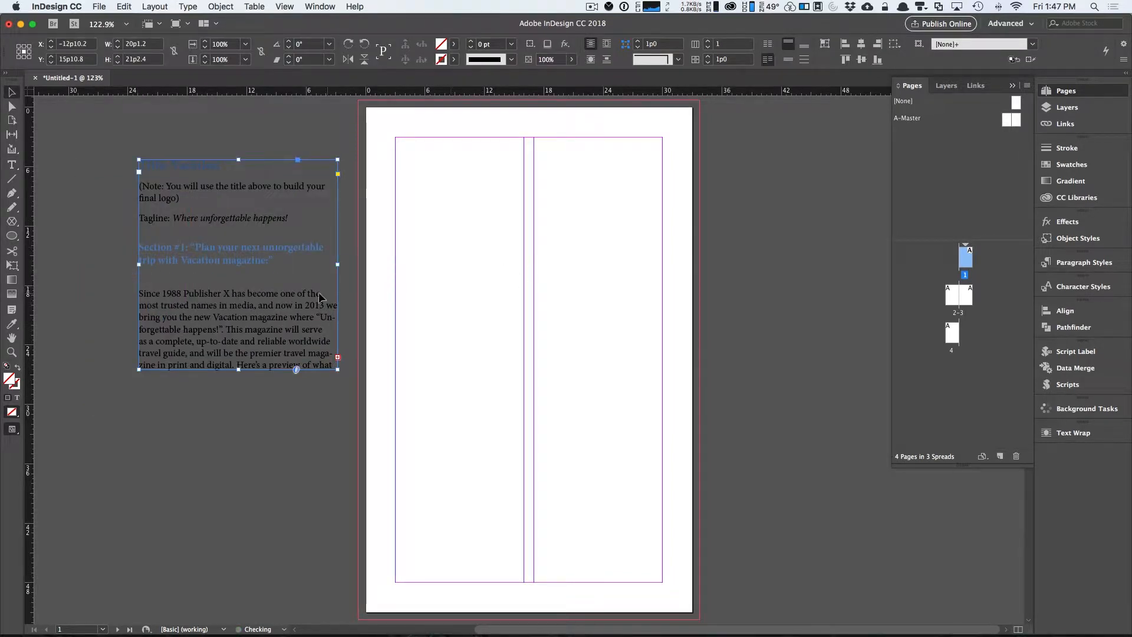
left_click_drag(300, 295, 277, 290)
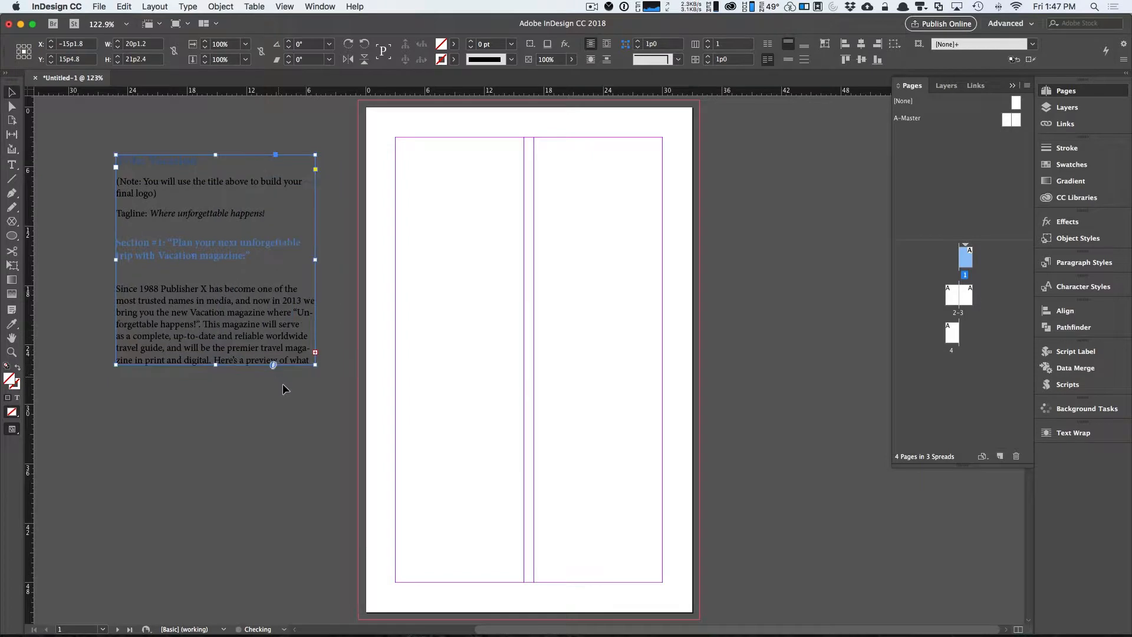
left_click_drag(315, 364, 325, 542)
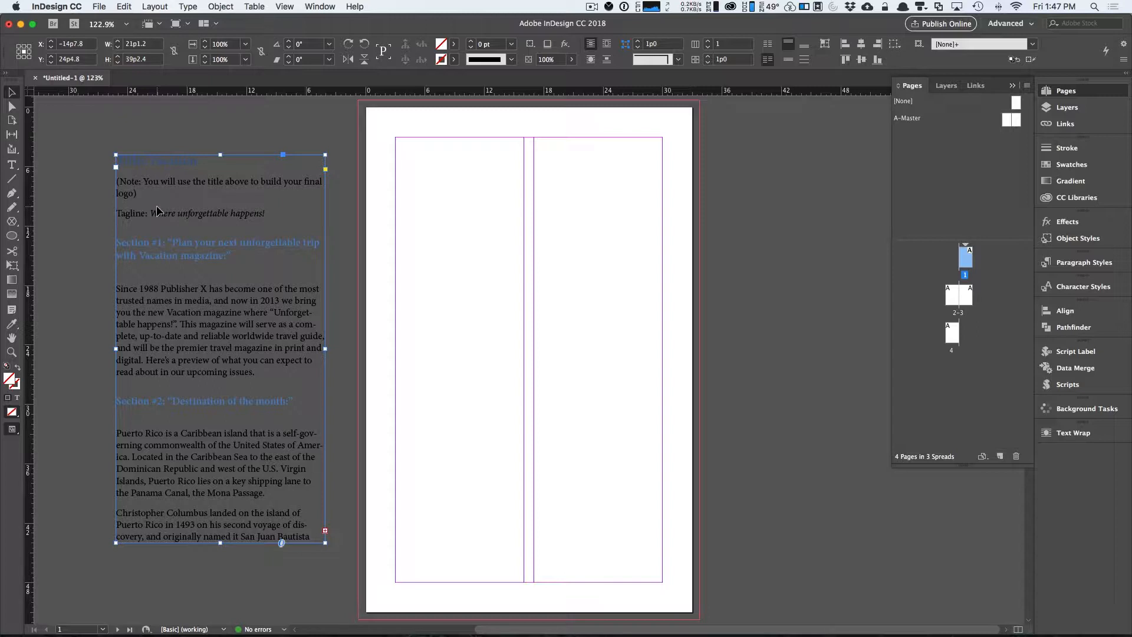
Load vacationLogo.ai, theBay.jpg and El faro.psd together for placing from the Exercise Files folder.
left_click(98, 6)
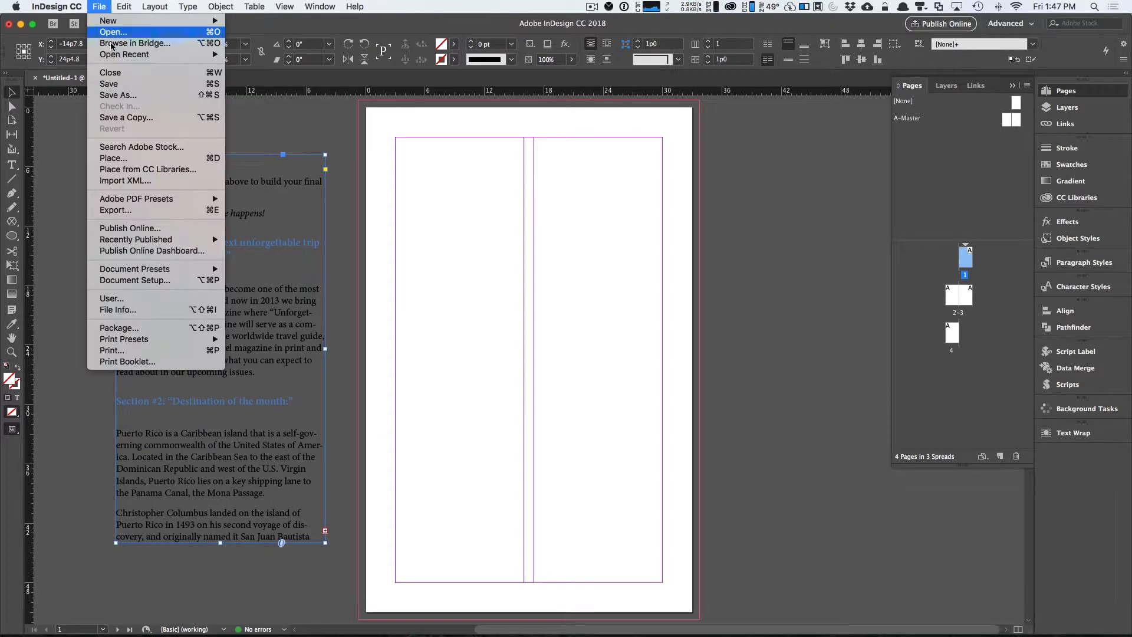
left_click(124, 154)
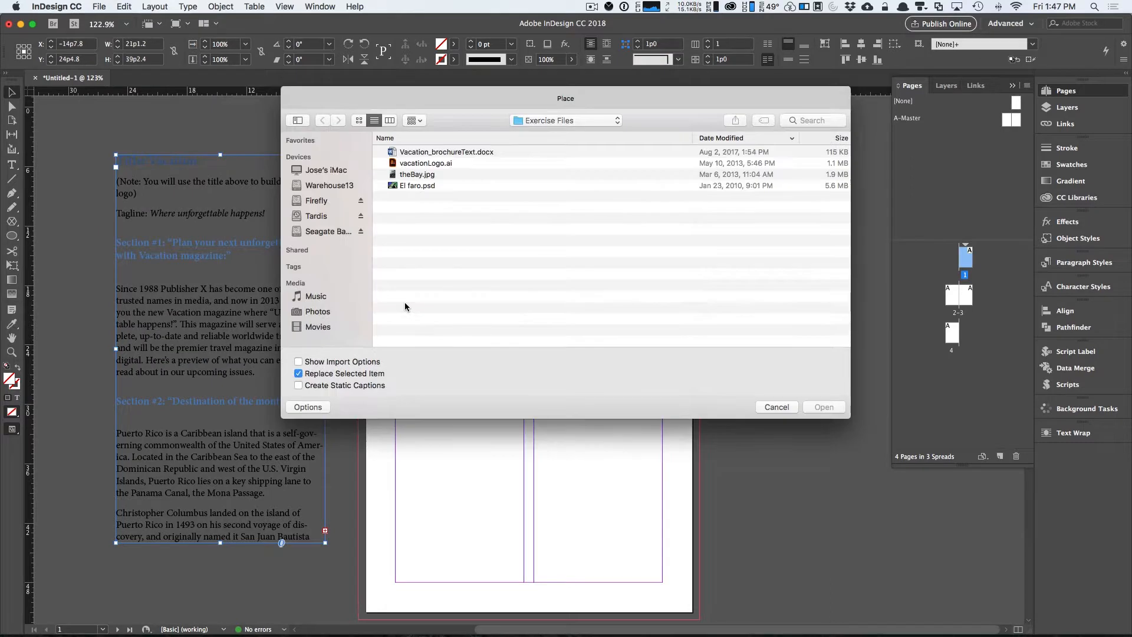
left_click(432, 163)
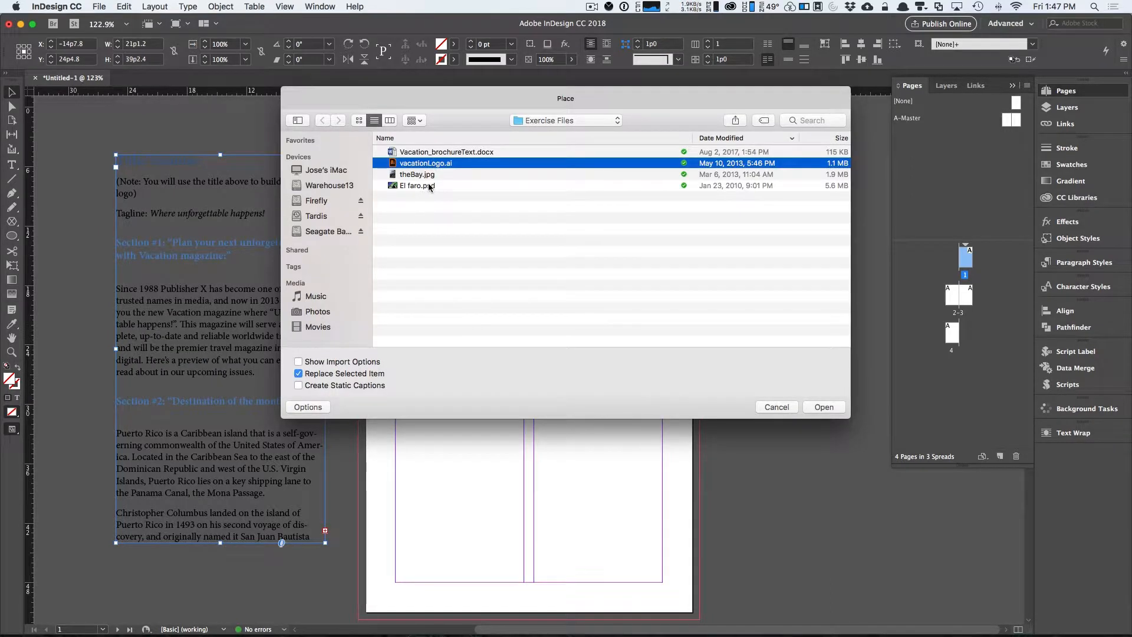
left_click(430, 185, "shift")
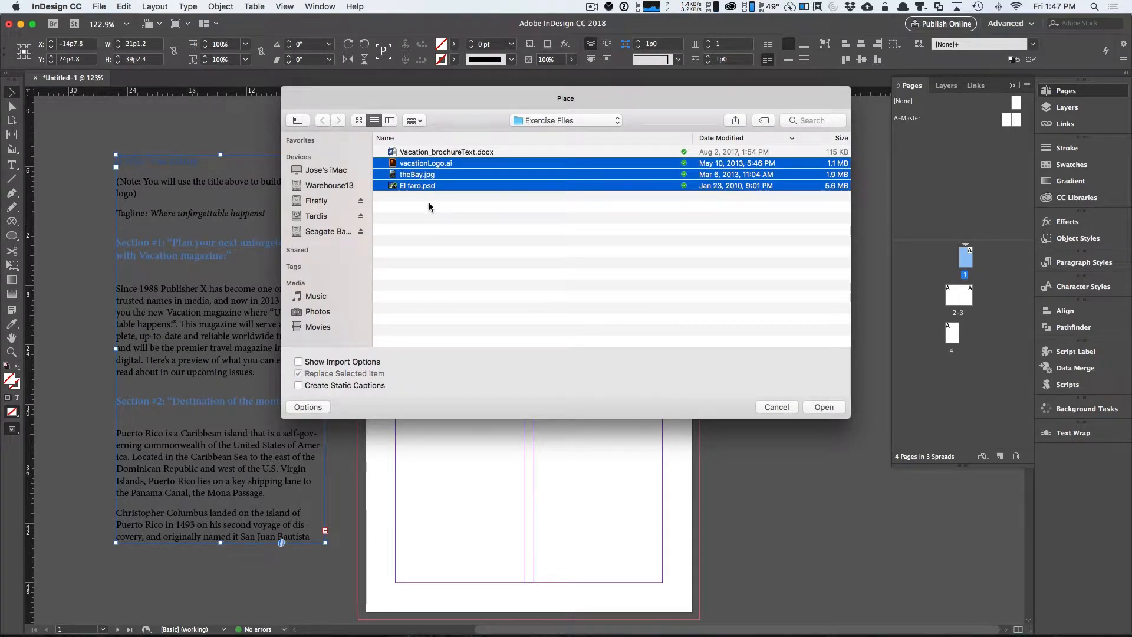
left_click(823, 408)
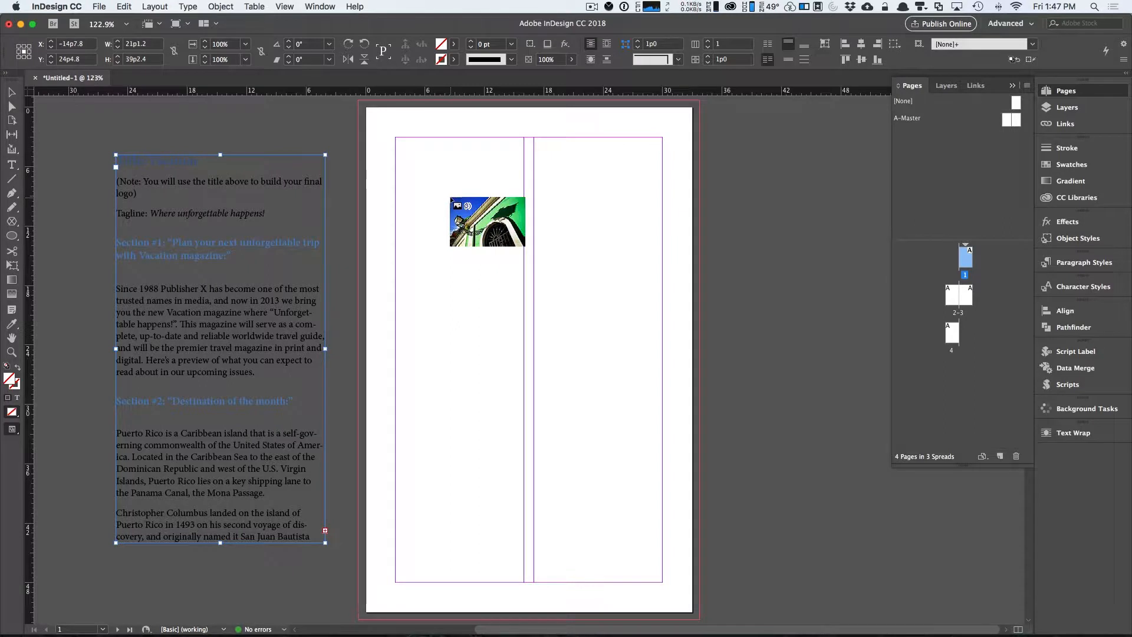
Place the vacation logo across the top margin area of page 1.
key("Right")
key("Right")
key("Left")
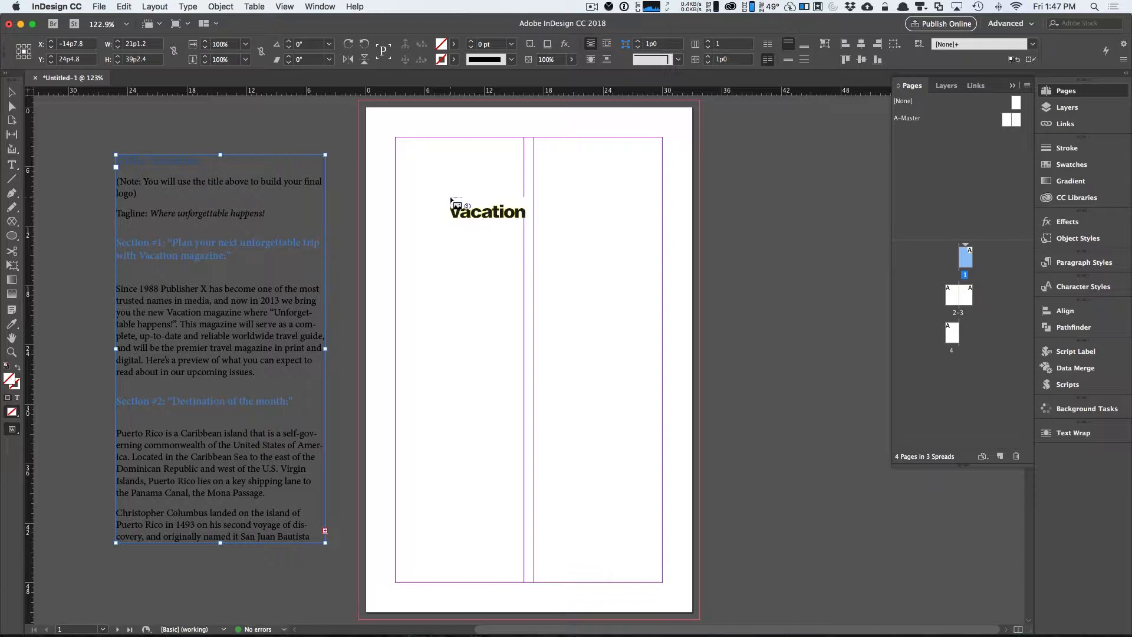
left_click_drag(395, 137, 662, 188)
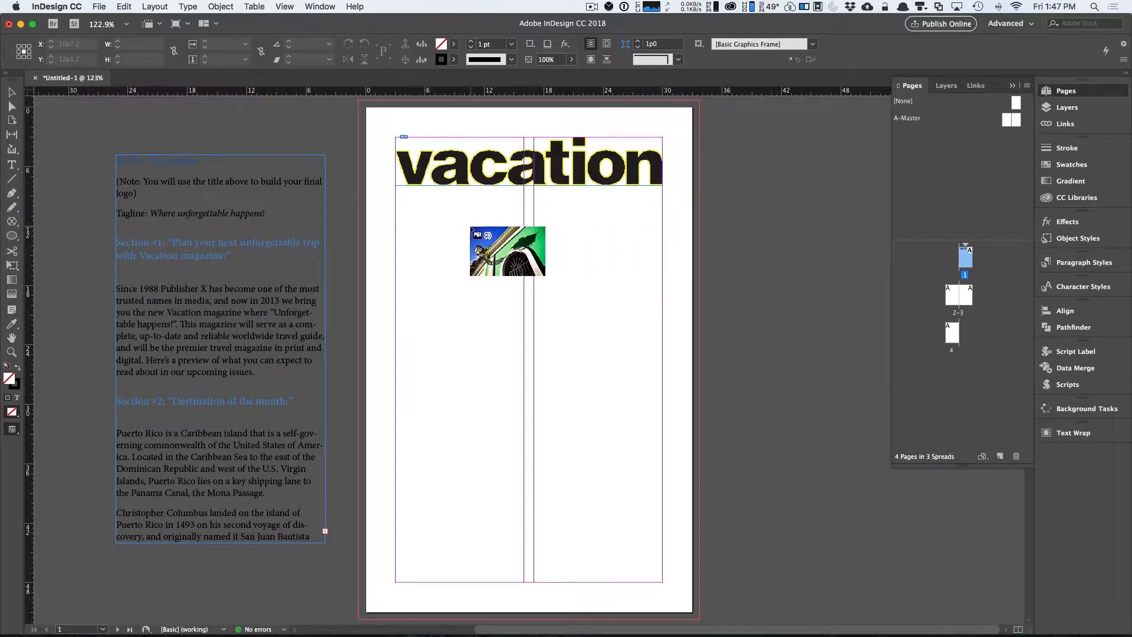
Place the El faro photo below the logo on page 1, extending into the bottom bleed.
key("Right")
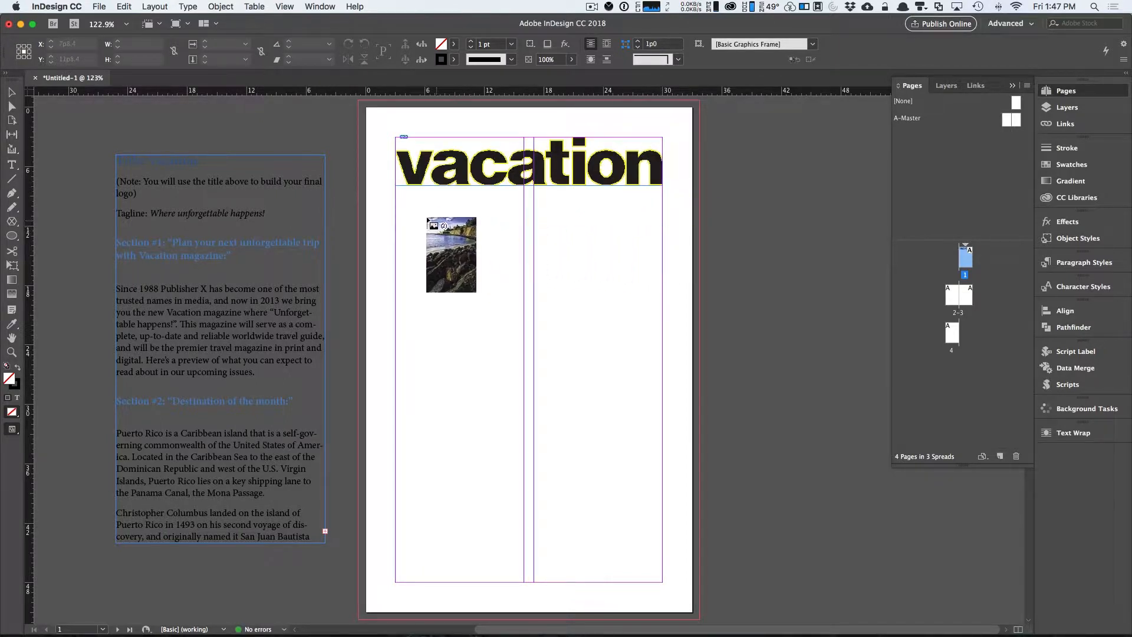
left_click_drag(396, 207, 732, 602)
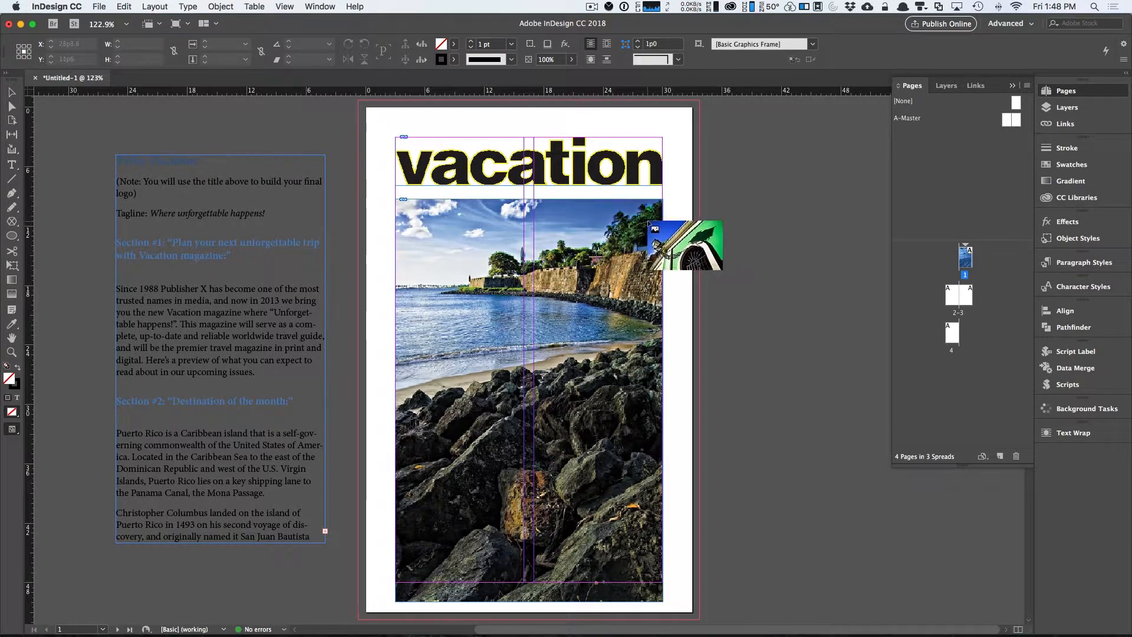
Place theBay image across the upper part of the 2–3 spread, from the second column to the right margin.
double_click(960, 295)
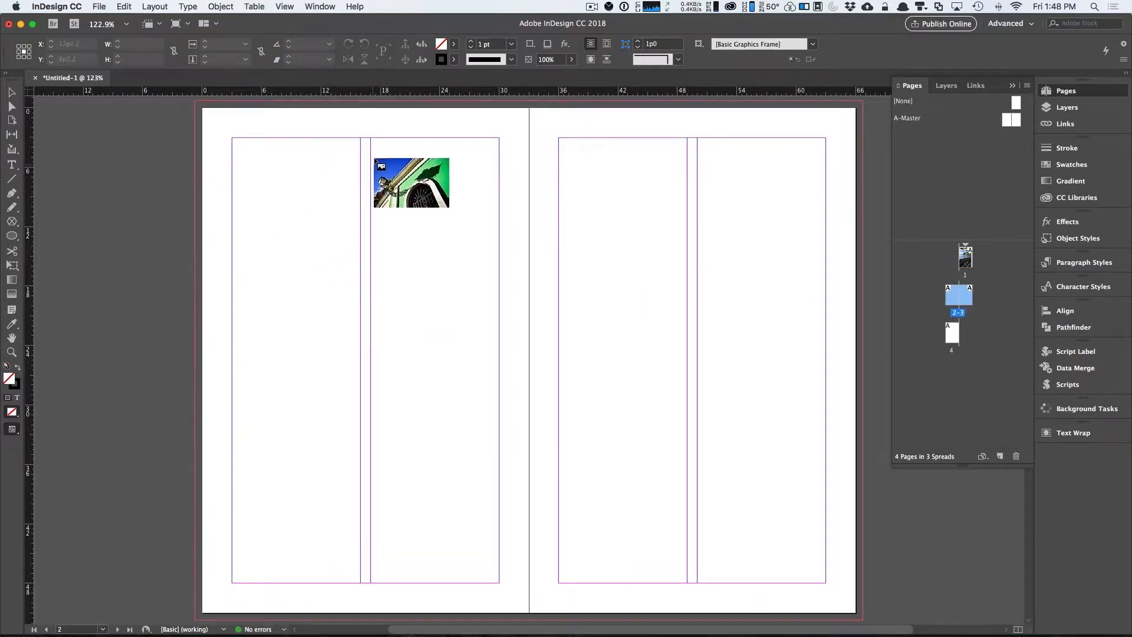
left_click_drag(370, 137, 826, 439)
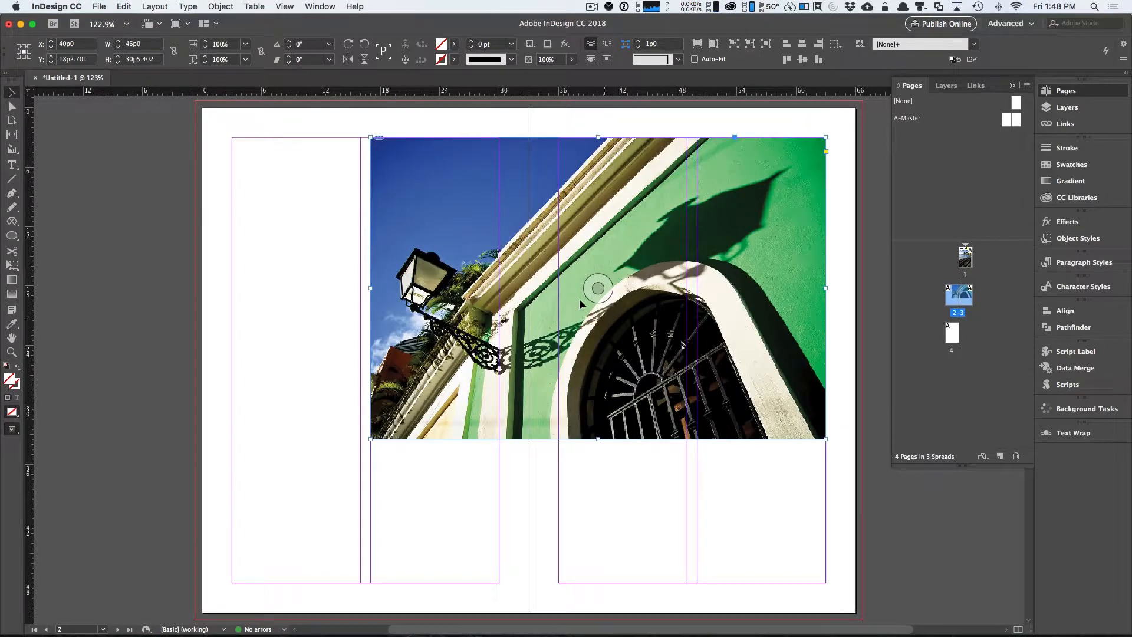
Shorten the El faro photo frame on page 1 from the bottom, leaving space beneath it.
double_click(966, 258)
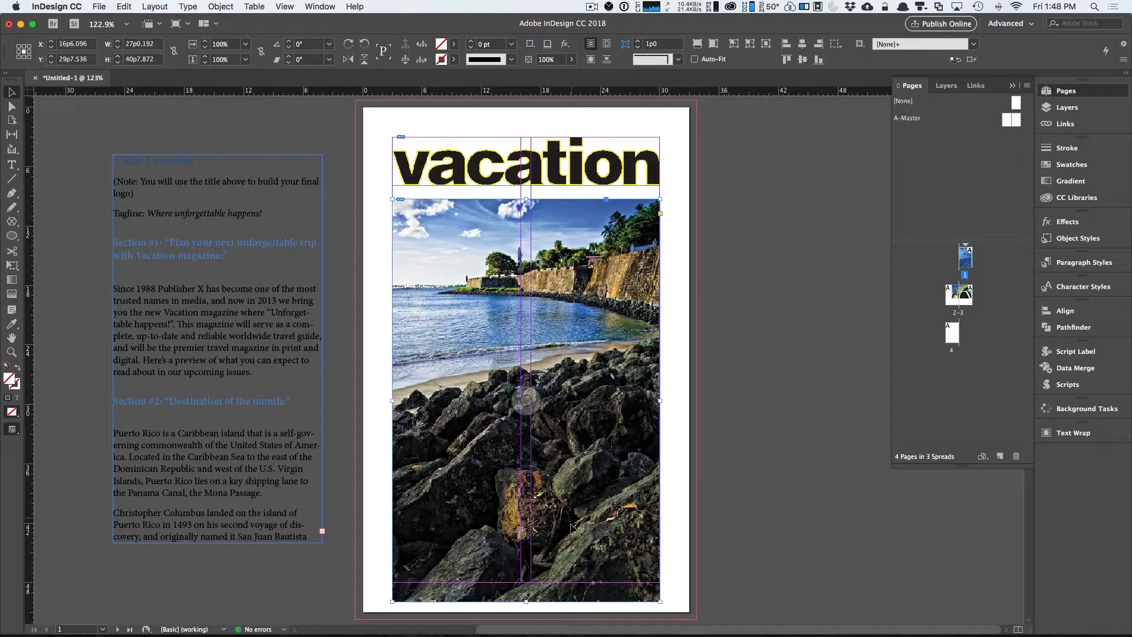
left_click_drag(533, 596, 533, 515)
left_click_drag(543, 214, 543, 207)
left_click(696, 330)
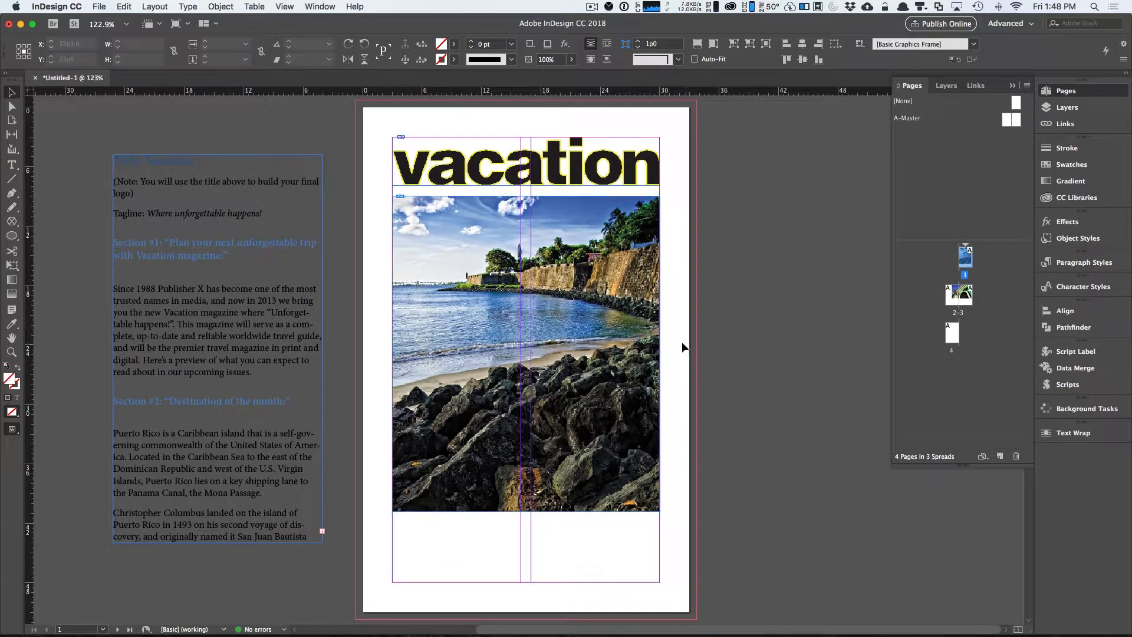
scroll(685, 339, "left", 1)
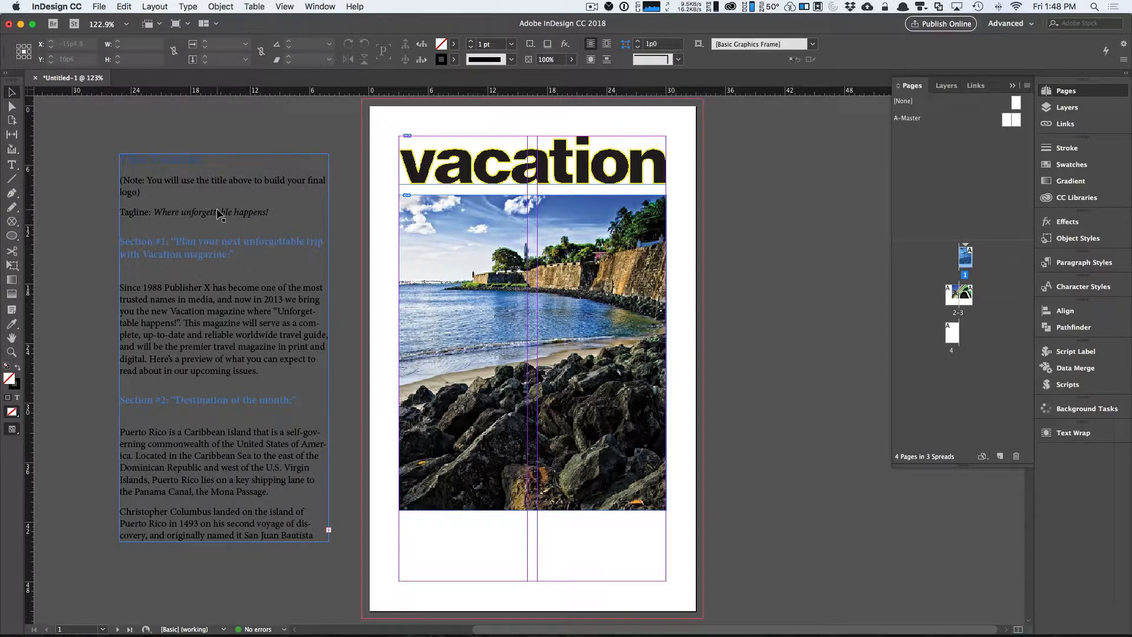
Open the brochure story in the Story Editor and cut the Title and Note paragraphs.
left_click(177, 165)
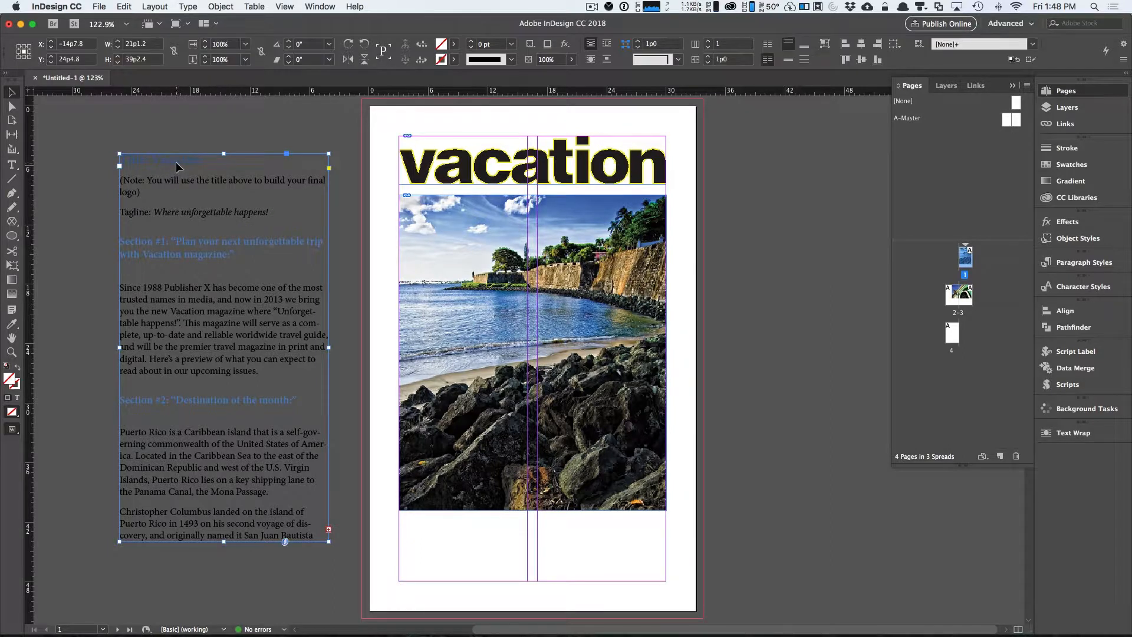
left_click(123, 7)
left_click(166, 258)
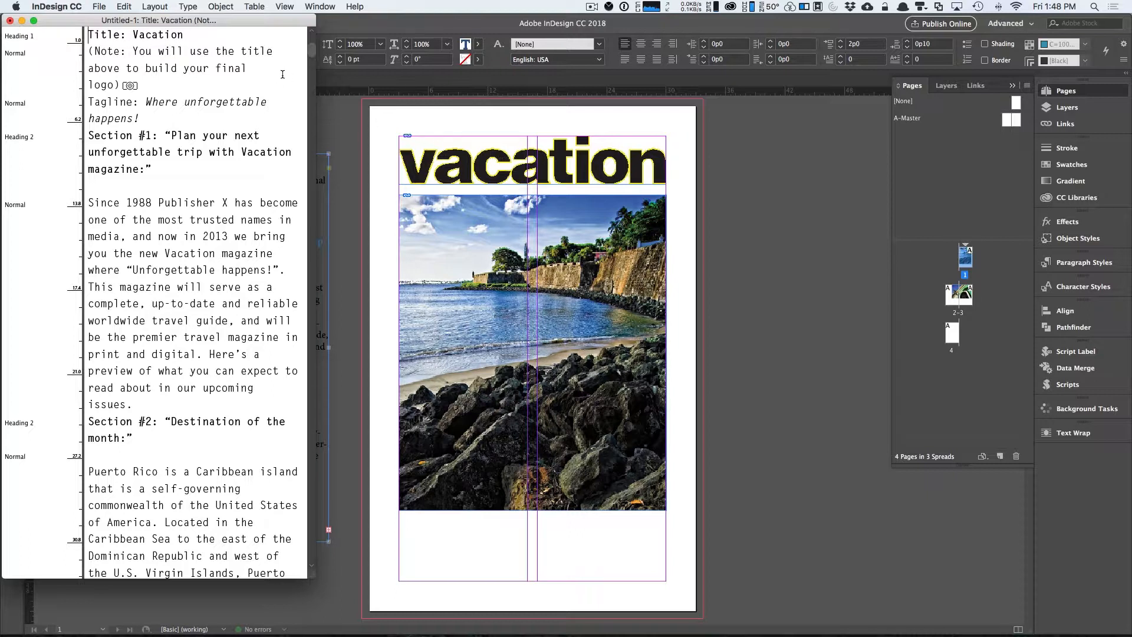
left_click_drag(89, 52, 81, 31)
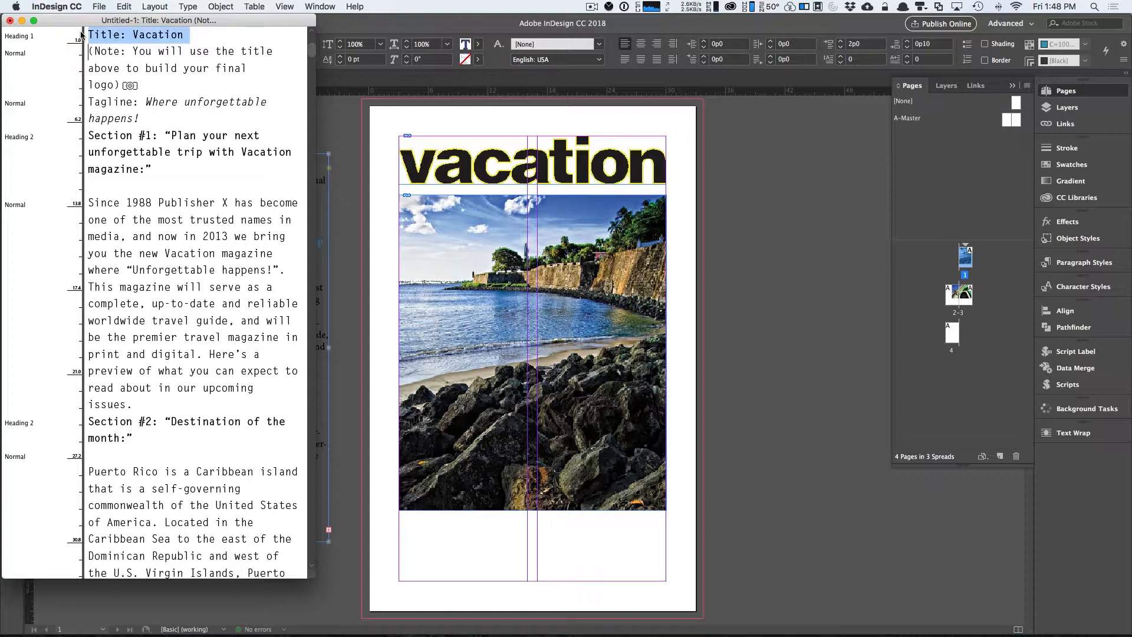
key("super+x")
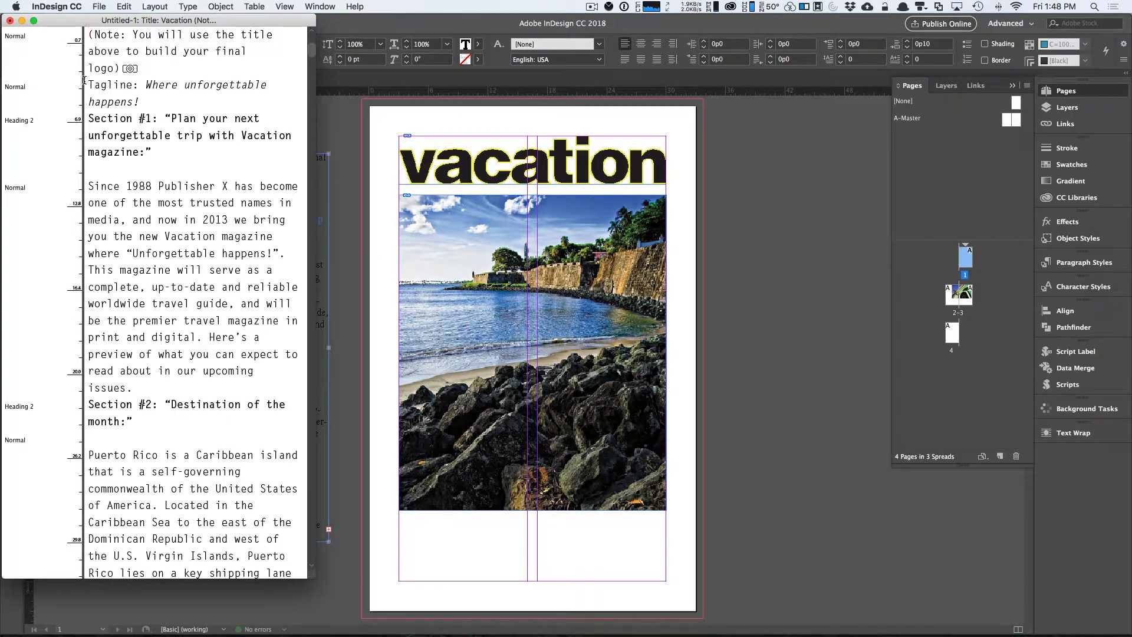
left_click_drag(87, 88, 76, 27)
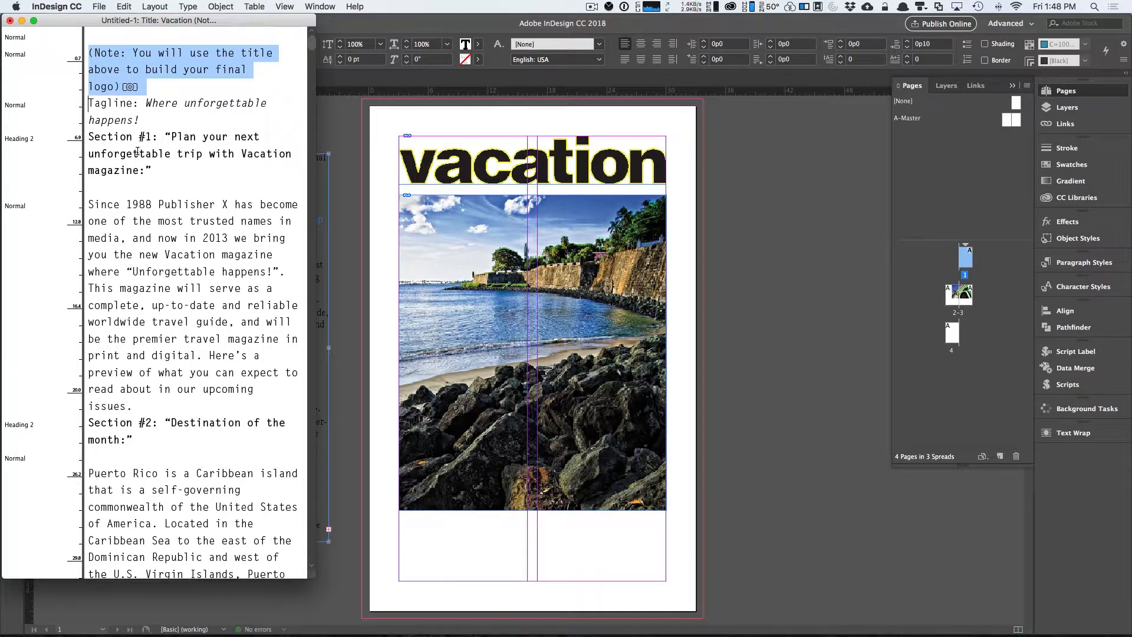
key("super+x")
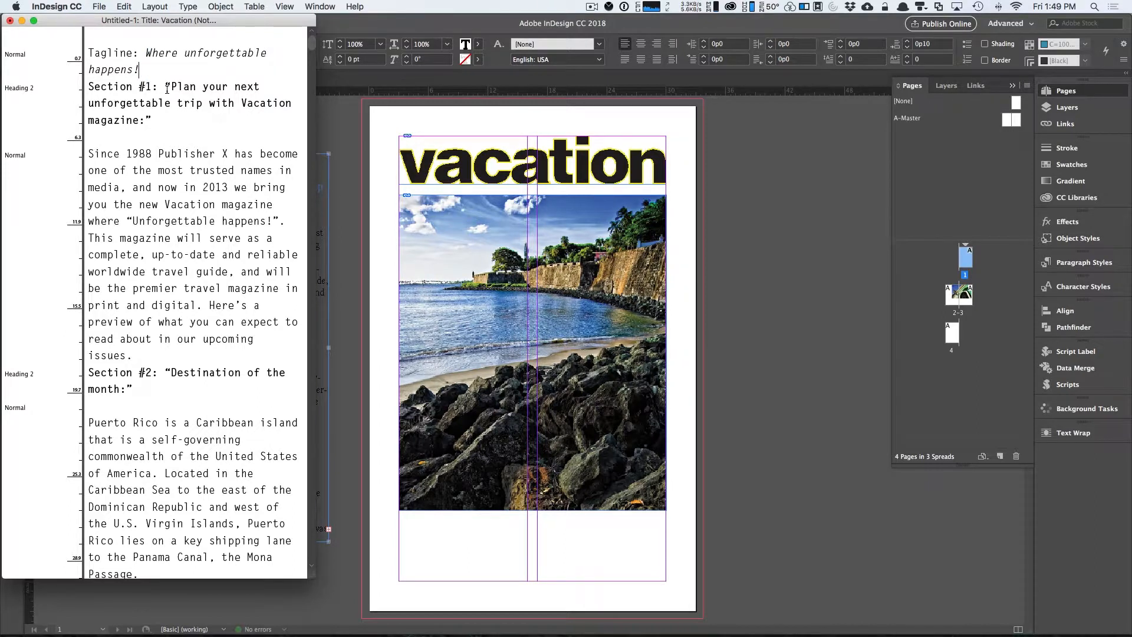
Tile the layout and the Story Editor side by side, collapsing the Pages panel.
left_click_drag(193, 25, 193, 114)
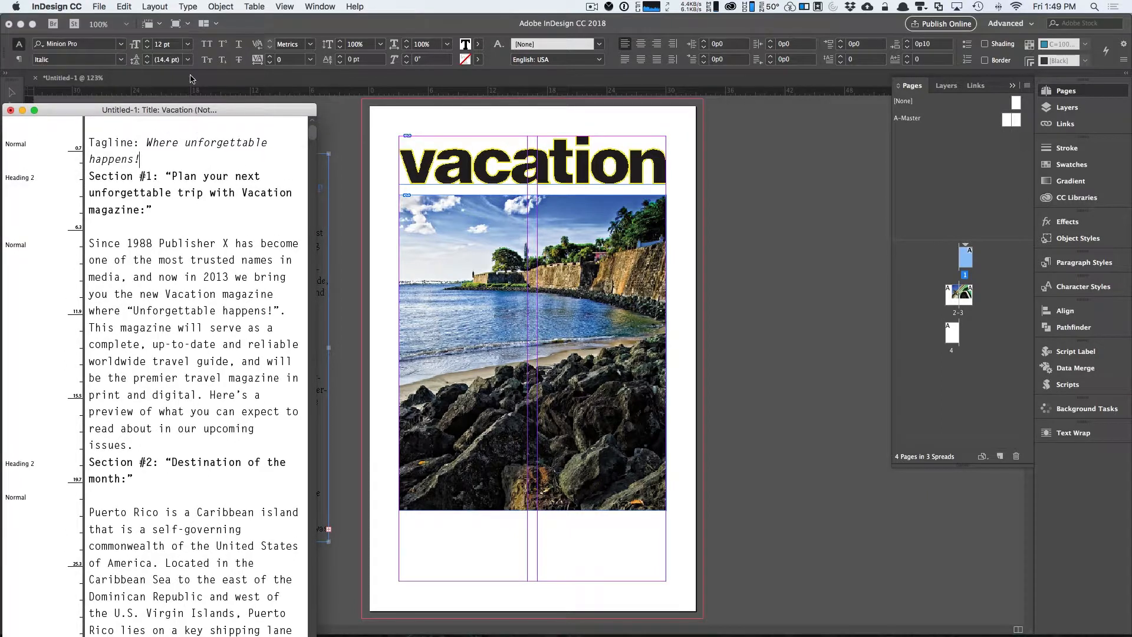
left_click(212, 25)
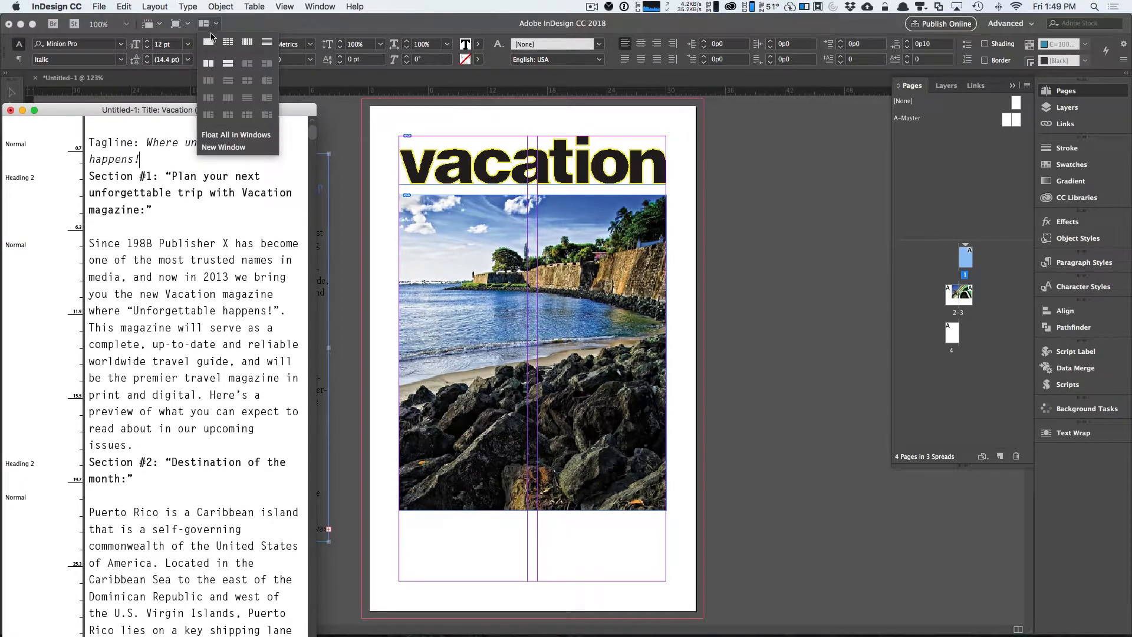
left_click(209, 64)
left_click(1065, 91)
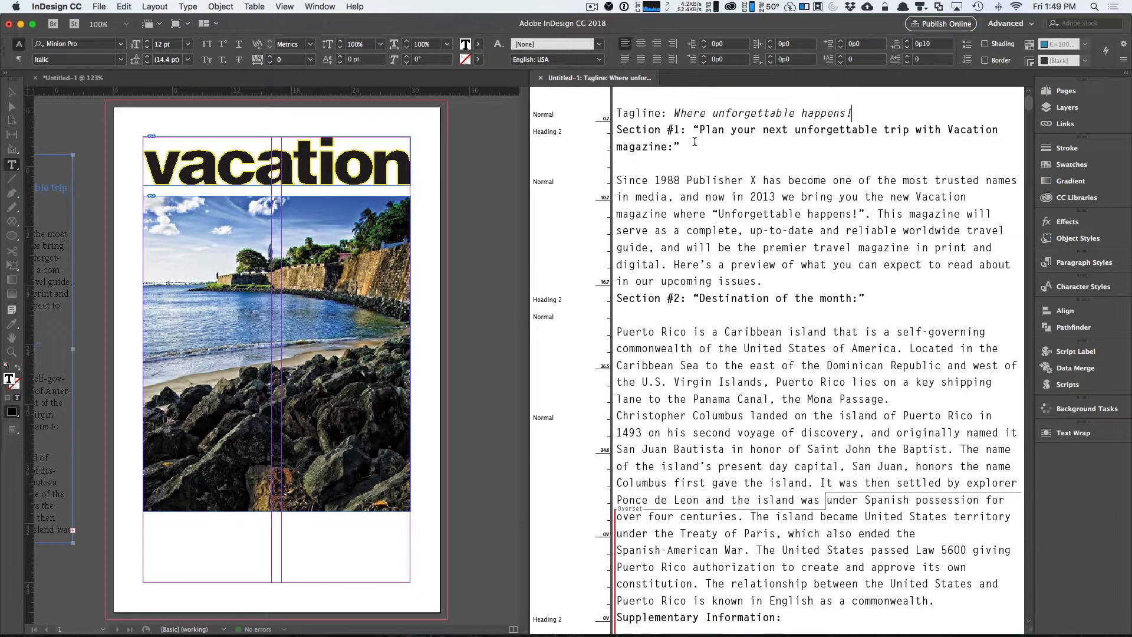
Cut the tagline text 'Where unforgettable happens!' and paste it into a new text frame below the photo on page 1.
left_click_drag(678, 113, 853, 116)
key("super+x")
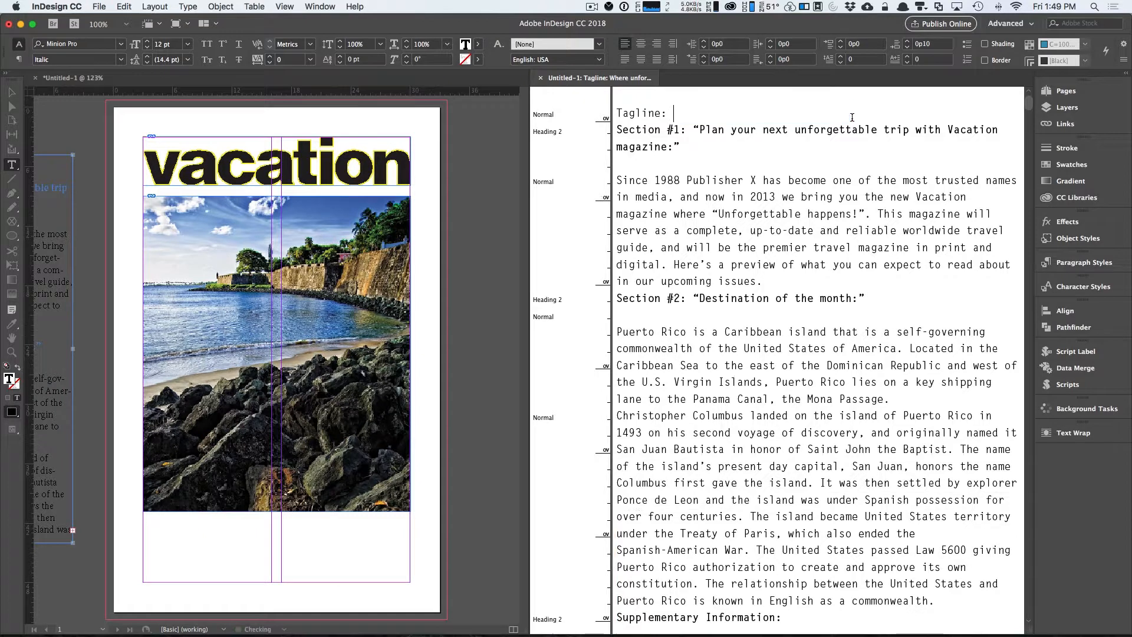
left_click_drag(144, 523, 410, 582)
key("super+v")
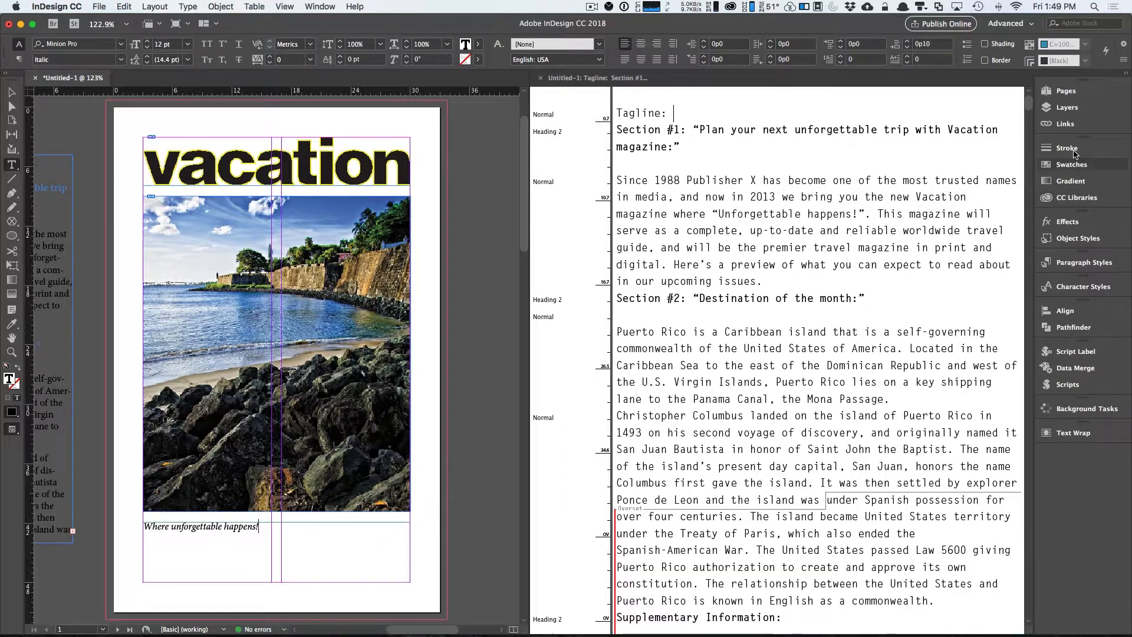
Delete the leftover 'Tagline:' label line from the story.
left_click(1064, 91)
double_click(958, 294)
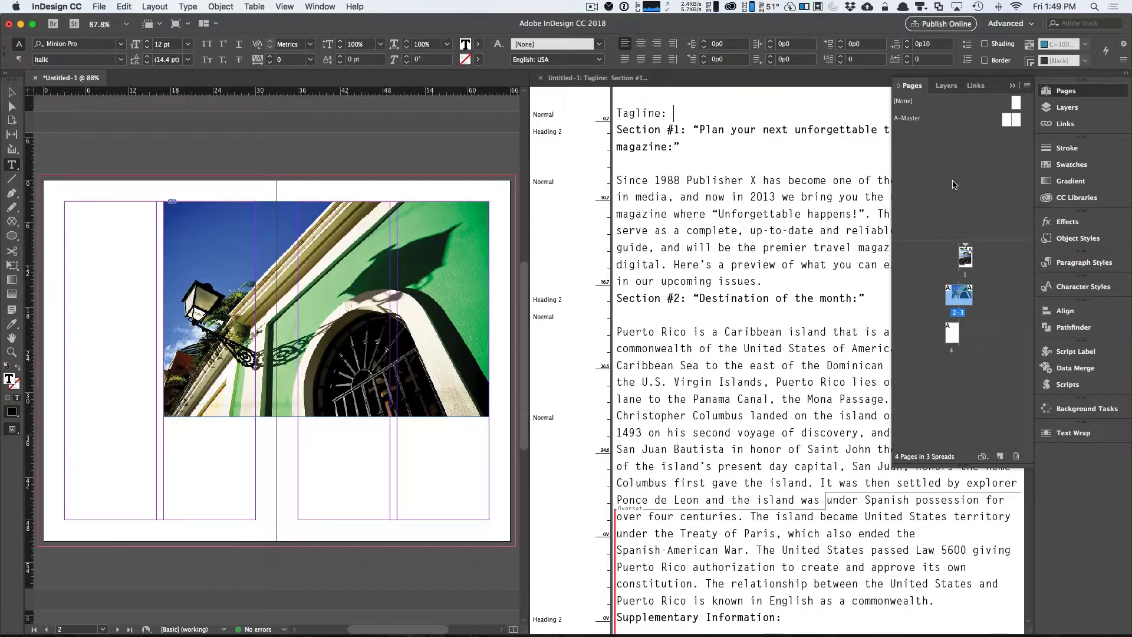
left_click(1054, 94)
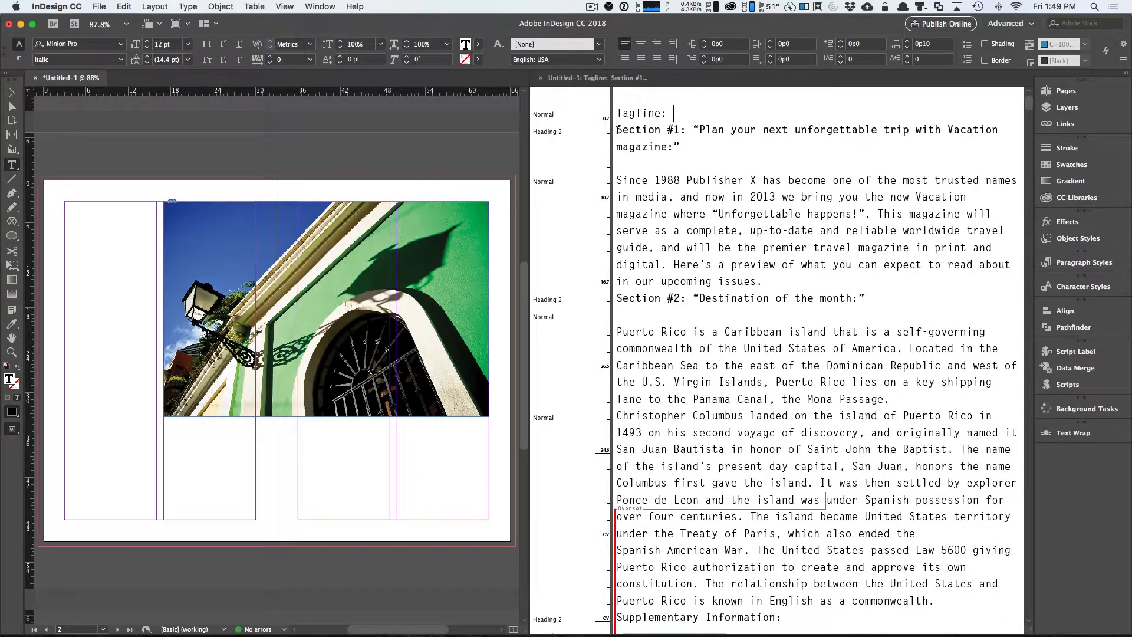
triple_click(613, 115)
key("BackSpace")
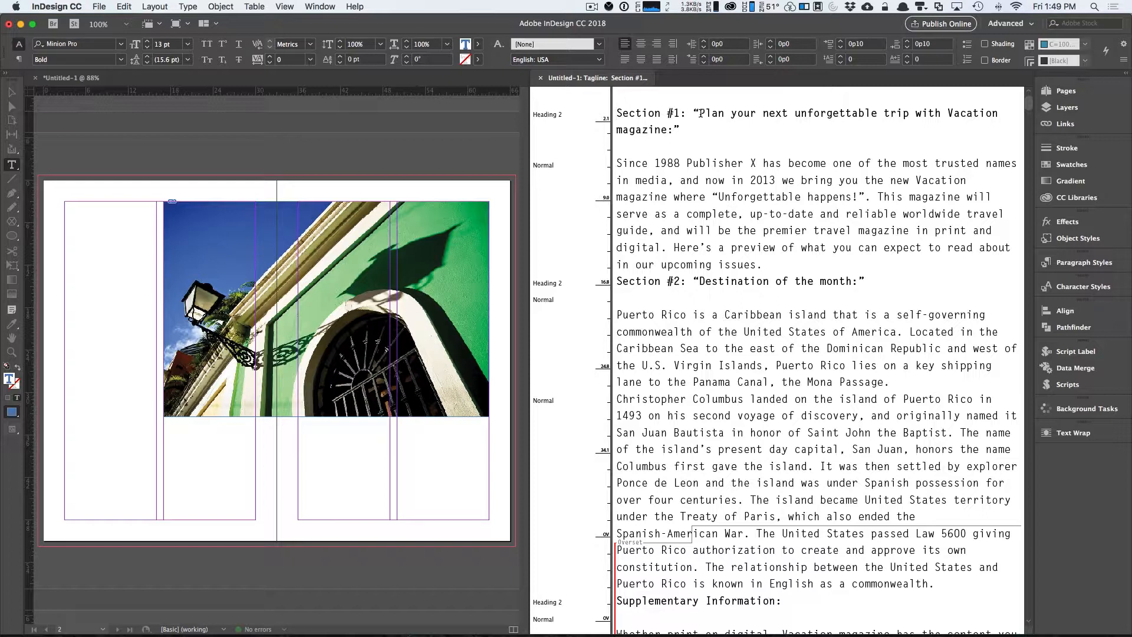
Move the Section #1 heading text 'Plan your next unforgettable trip with Vacation magazine:' into a new text frame atop the first column, deleting its leftover label line.
left_click_drag(699, 112, 672, 128)
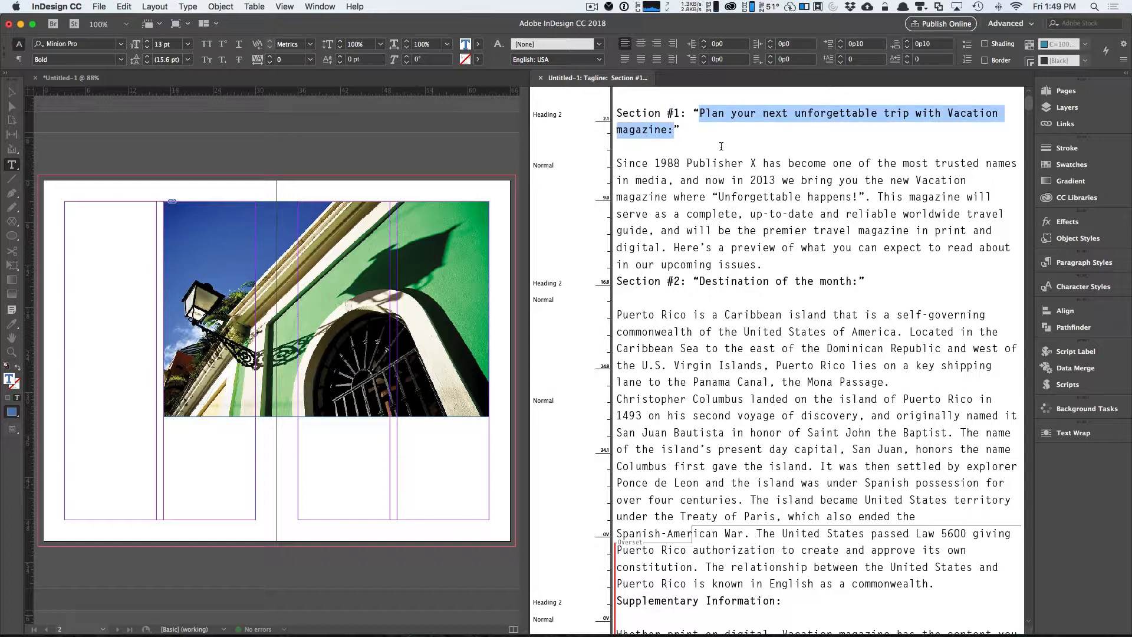
key("BackSpace")
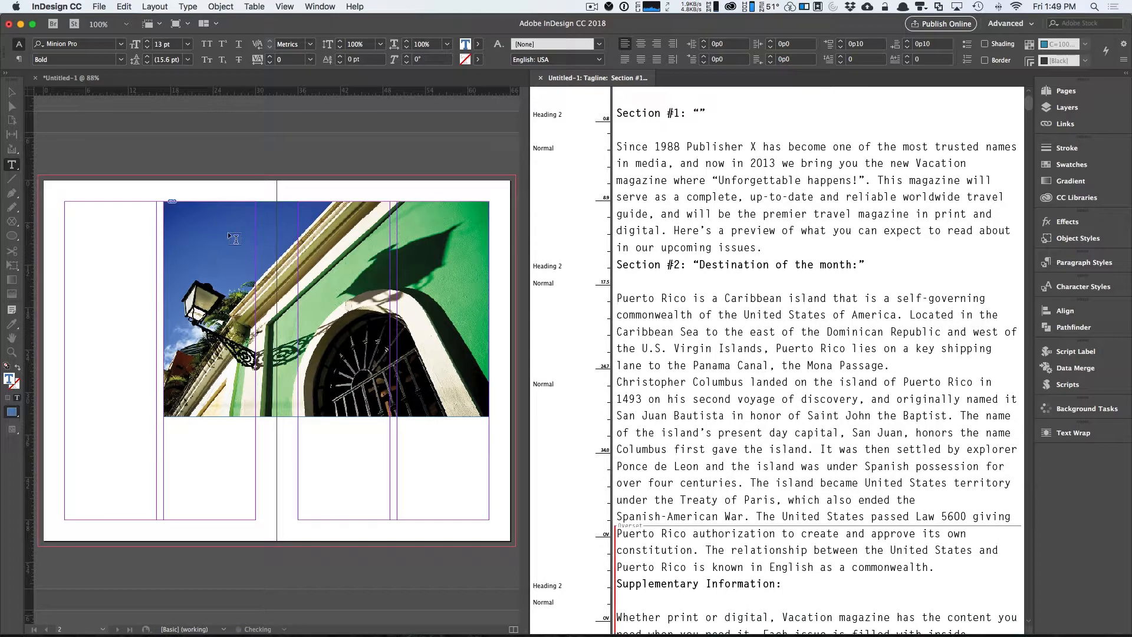
left_click_drag(65, 202, 156, 240)
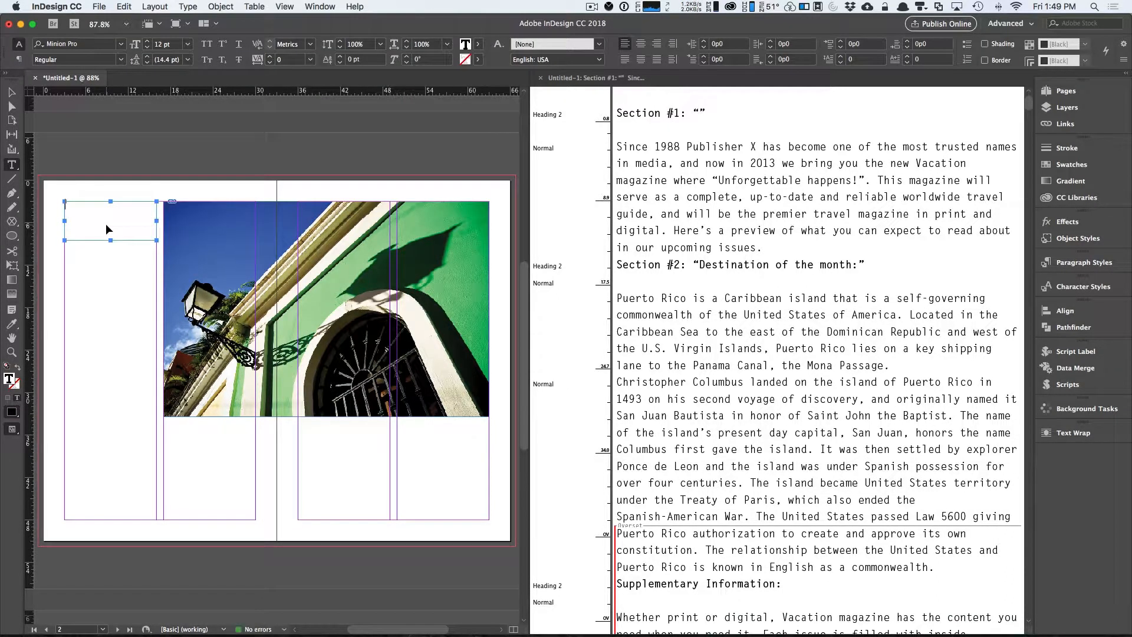
key("super+v")
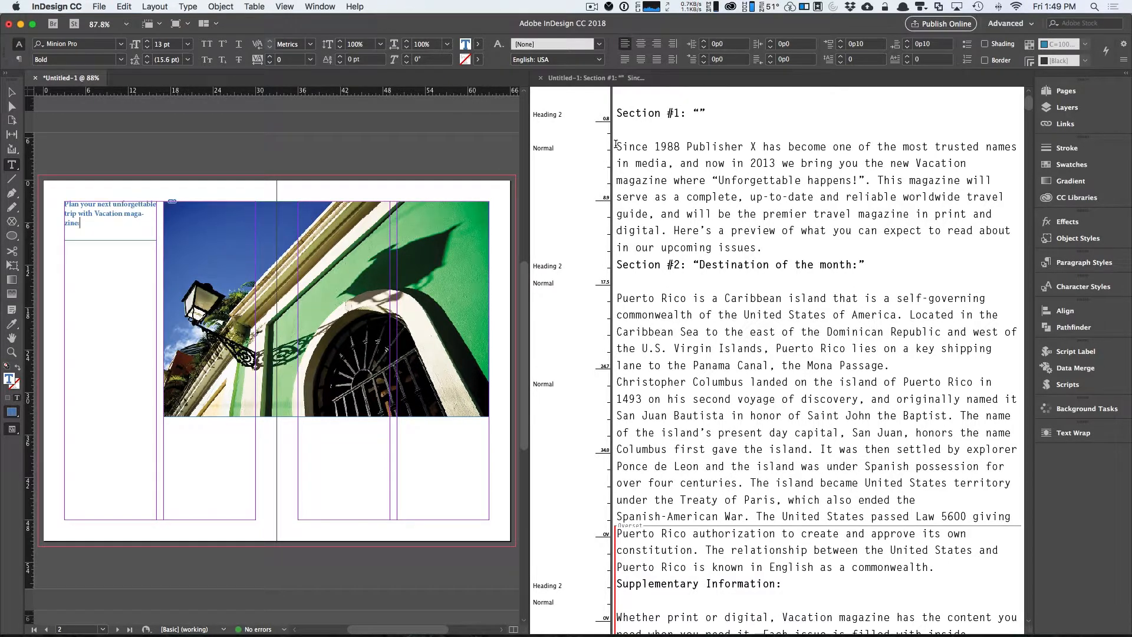
left_click_drag(616, 145, 611, 106)
key("BackSpace")
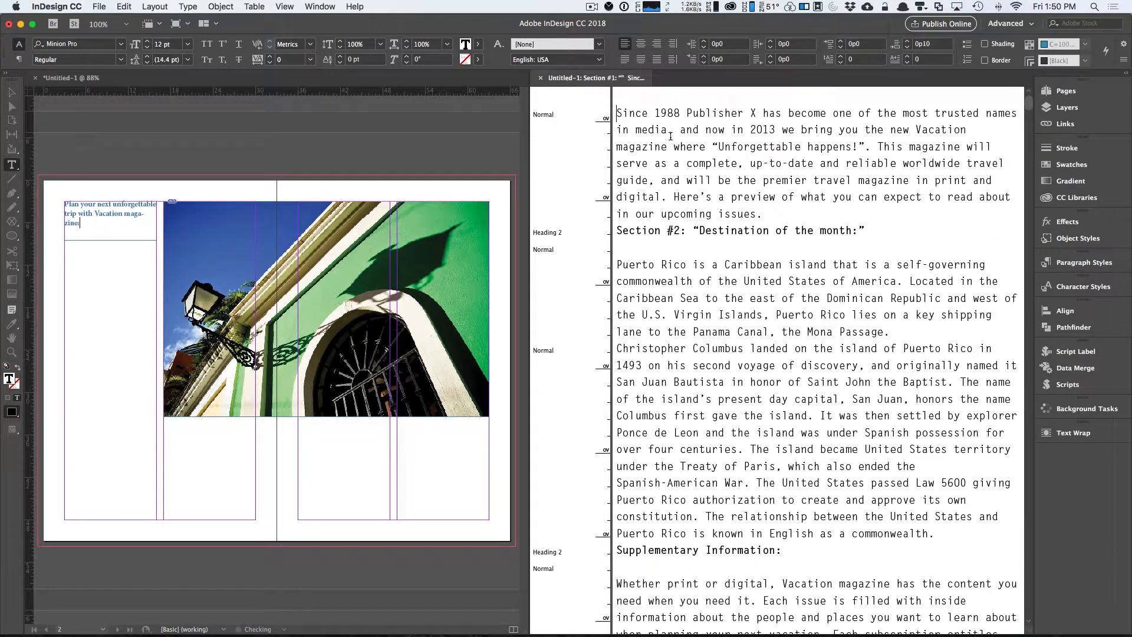
Cut the introductory 'Since 1988 Publisher X…' paragraph and paste it into a new text frame below the heading in the first column.
left_click_drag(617, 113, 761, 217)
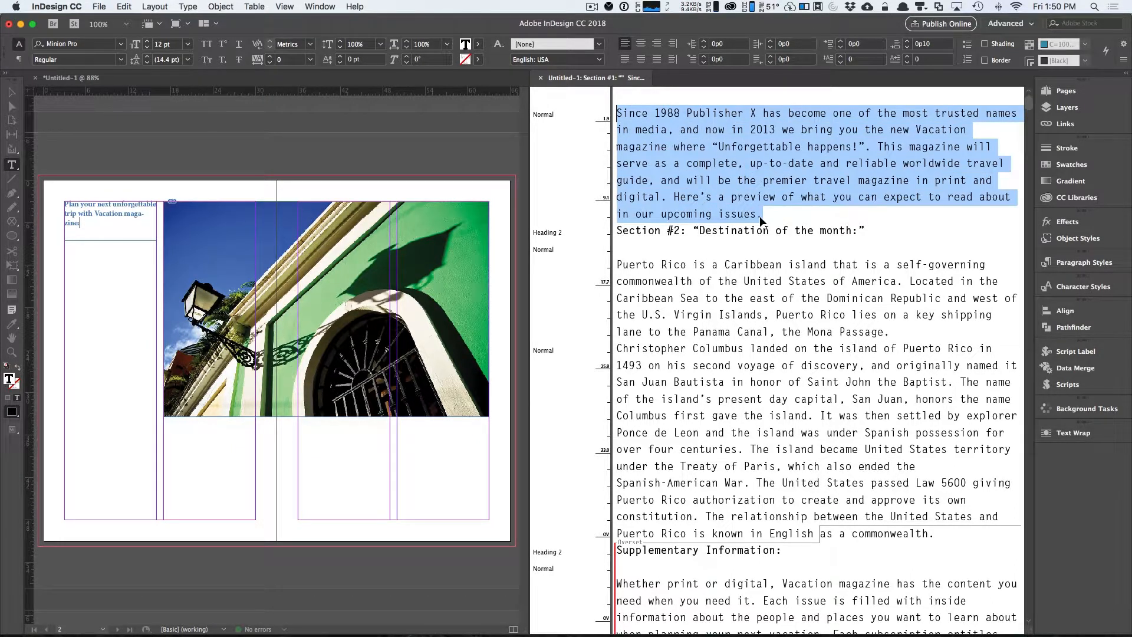
key("ctrl+x")
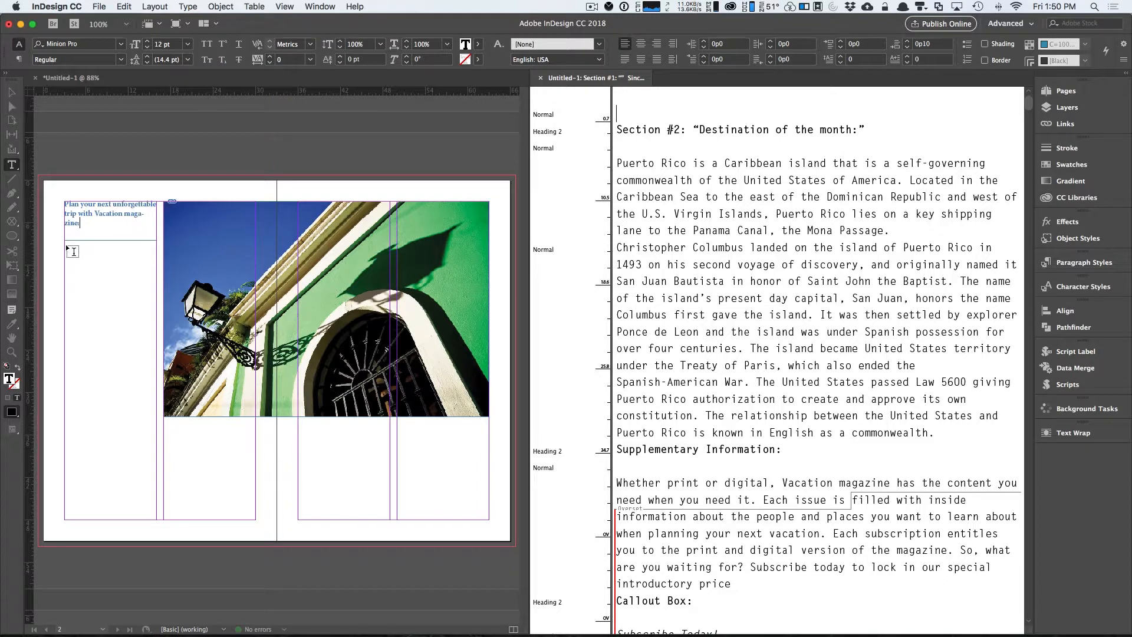
left_click_drag(65, 246, 156, 371)
key("super+v")
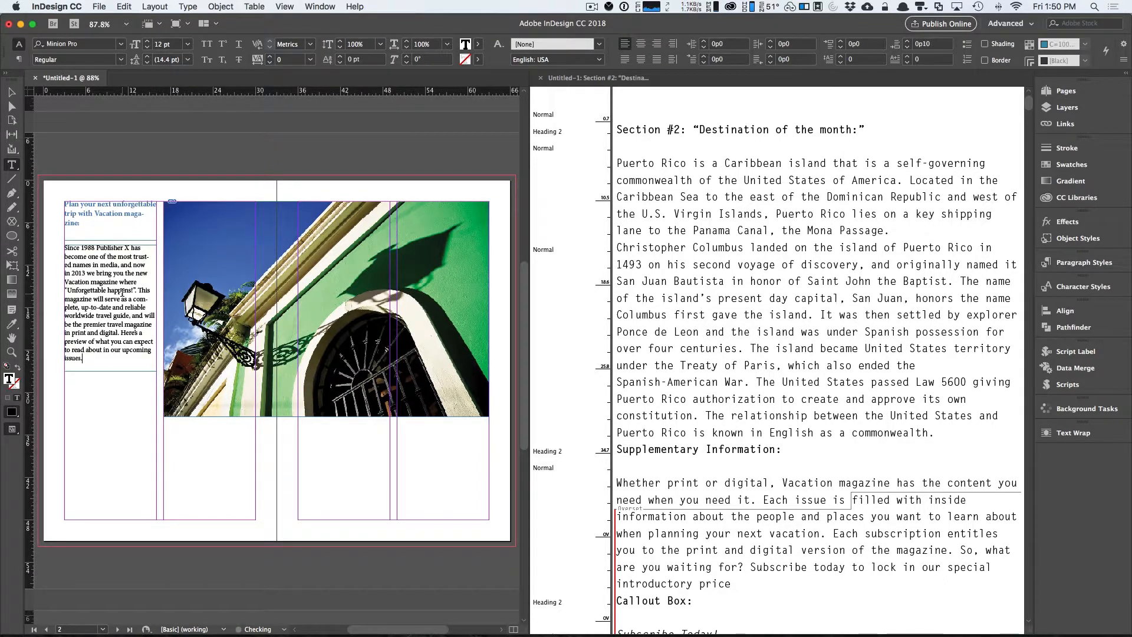
Remove the 'Section #2:' label and quotes from the heading, then cut the Destination of the month heading and its paragraphs.
left_click(688, 199)
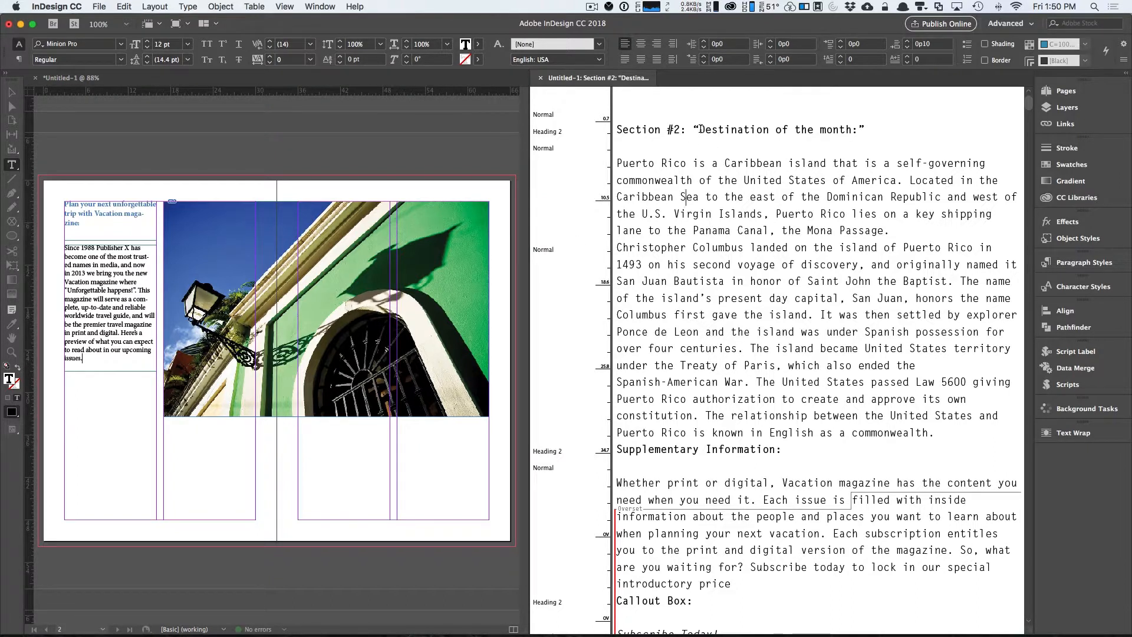
left_click(615, 162)
left_click_drag(700, 129, 616, 130)
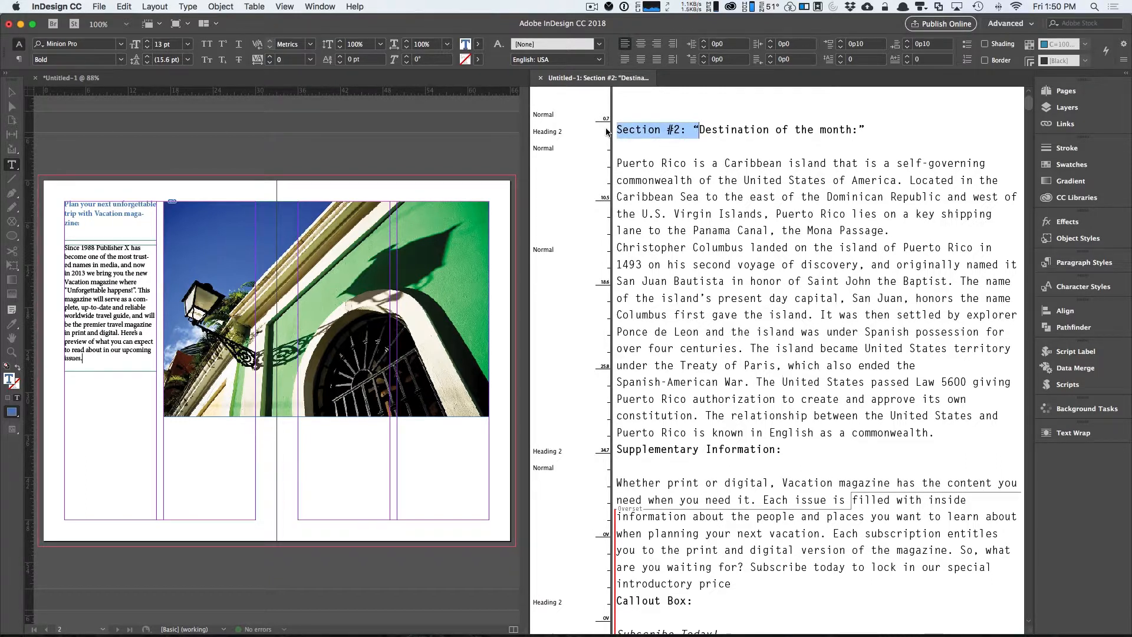
key("BackSpace")
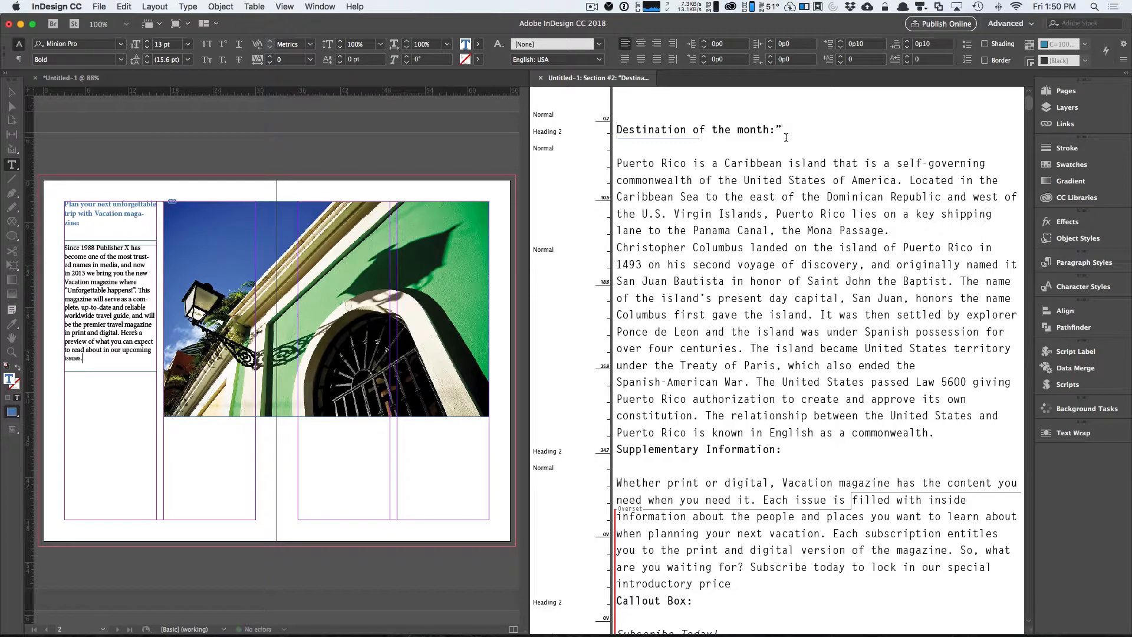
key("BackSpace")
left_click_drag(617, 130, 933, 435)
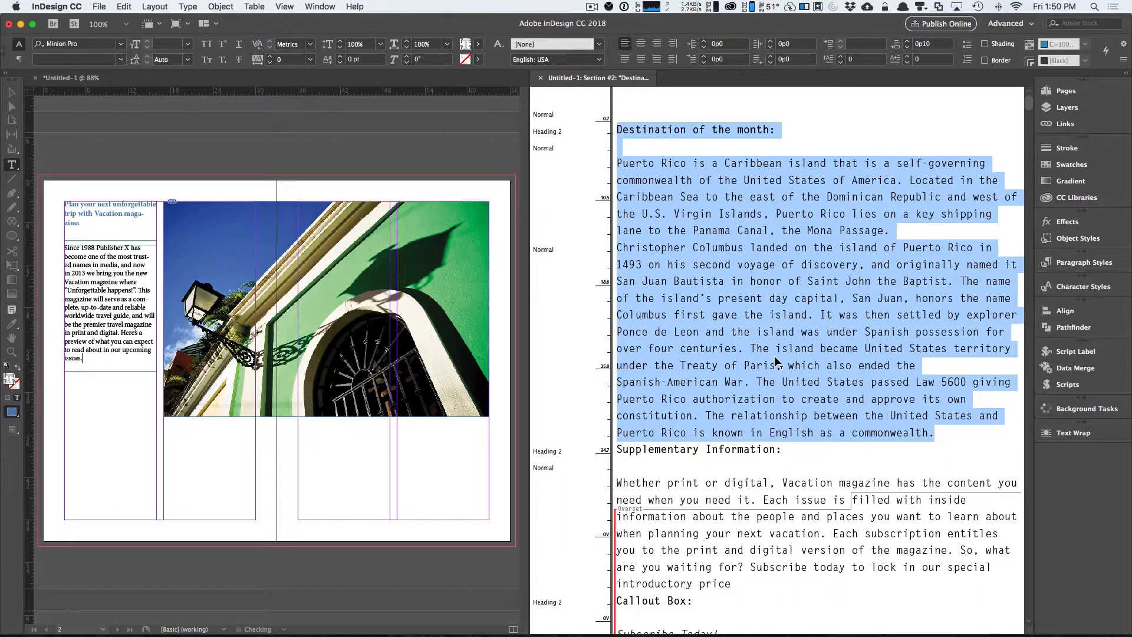
key("BackSpace")
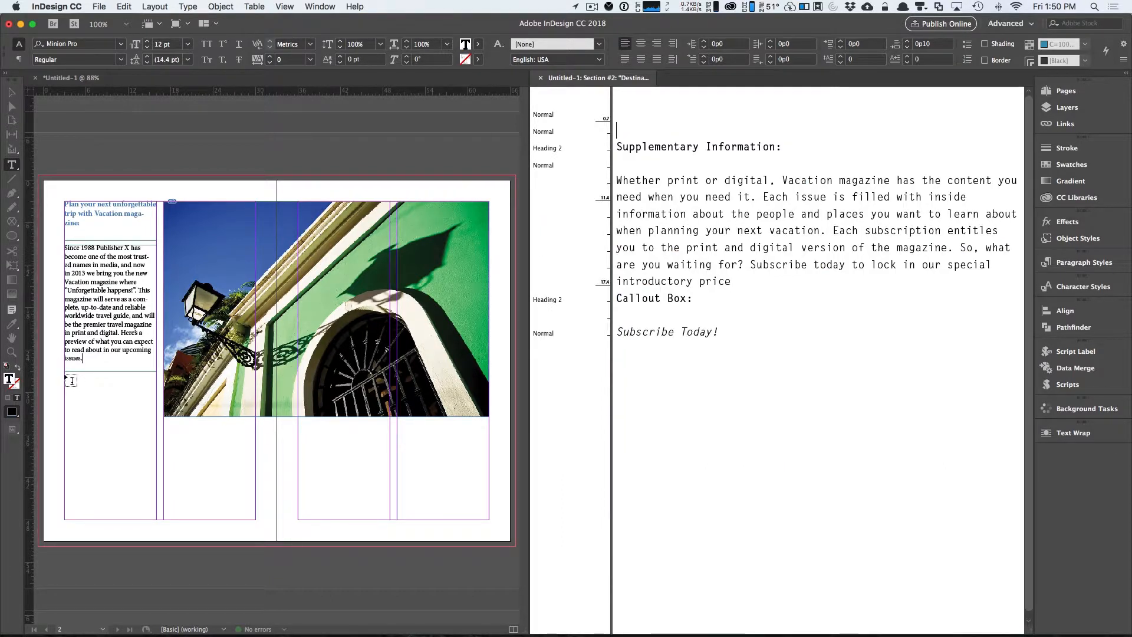
Extend the intro text frame to the bottom of the column and paste the Destination of the month section after the intro paragraph.
left_click(64, 161)
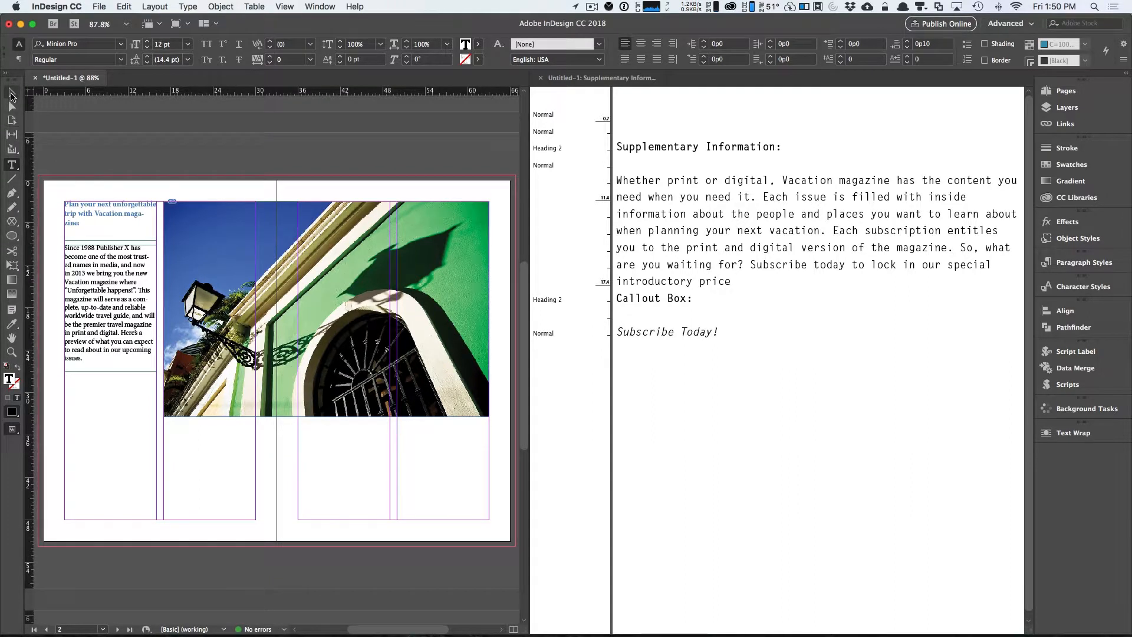
left_click(11, 94)
left_click(100, 362)
left_click_drag(109, 372, 110, 520)
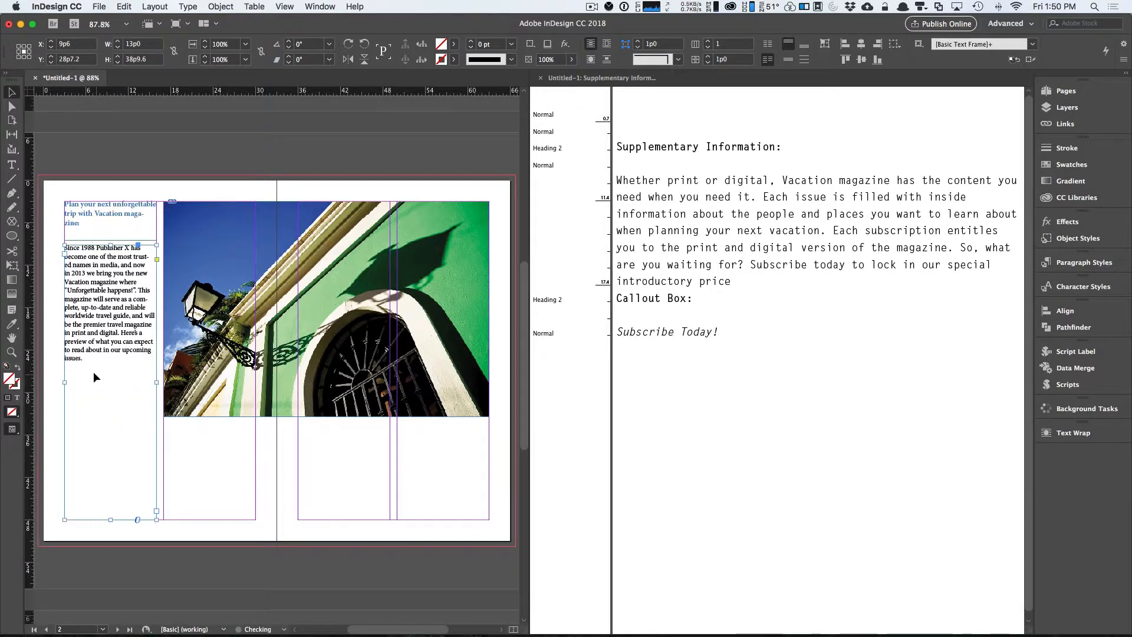
double_click(88, 356)
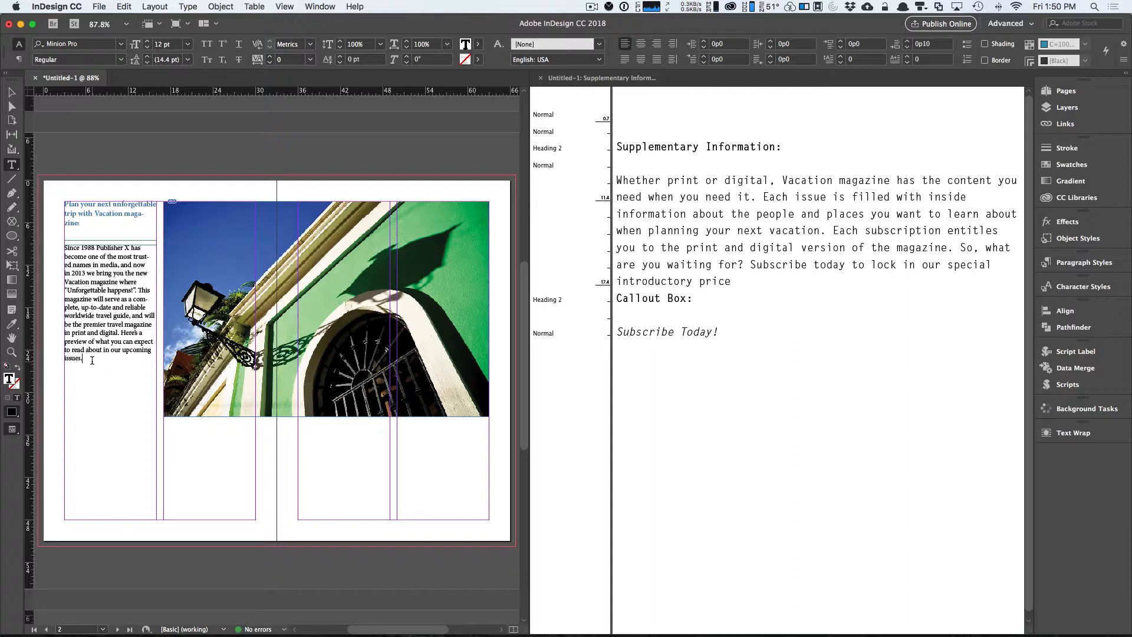
key("Return")
key("super+v")
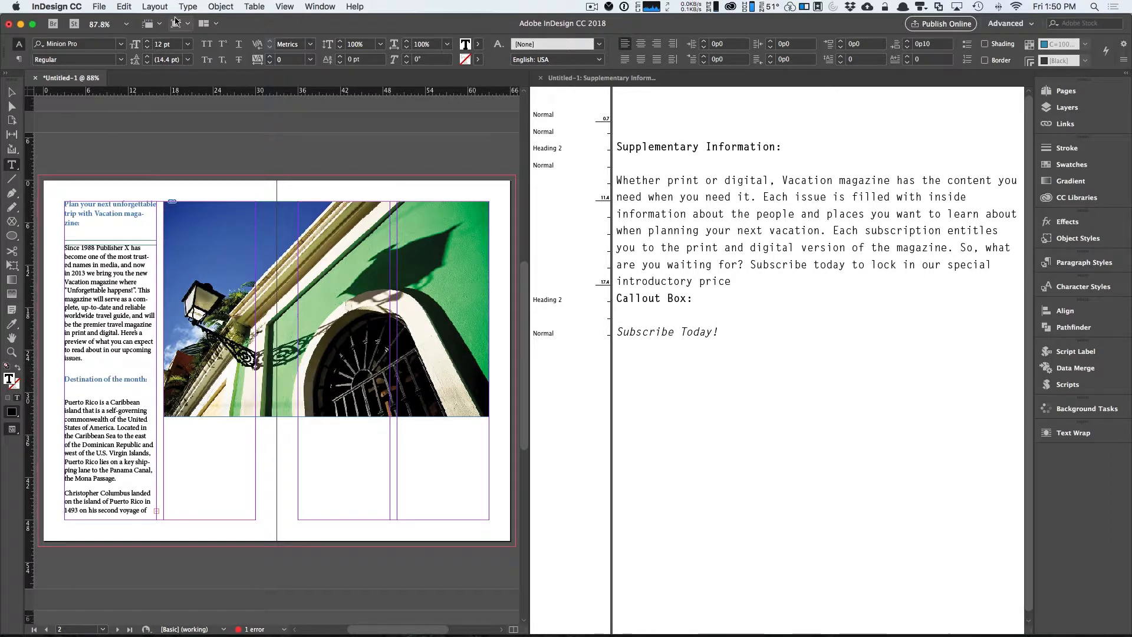
Show hidden characters and remove an extra empty paragraph from the pasted Destination section.
left_click(194, 8)
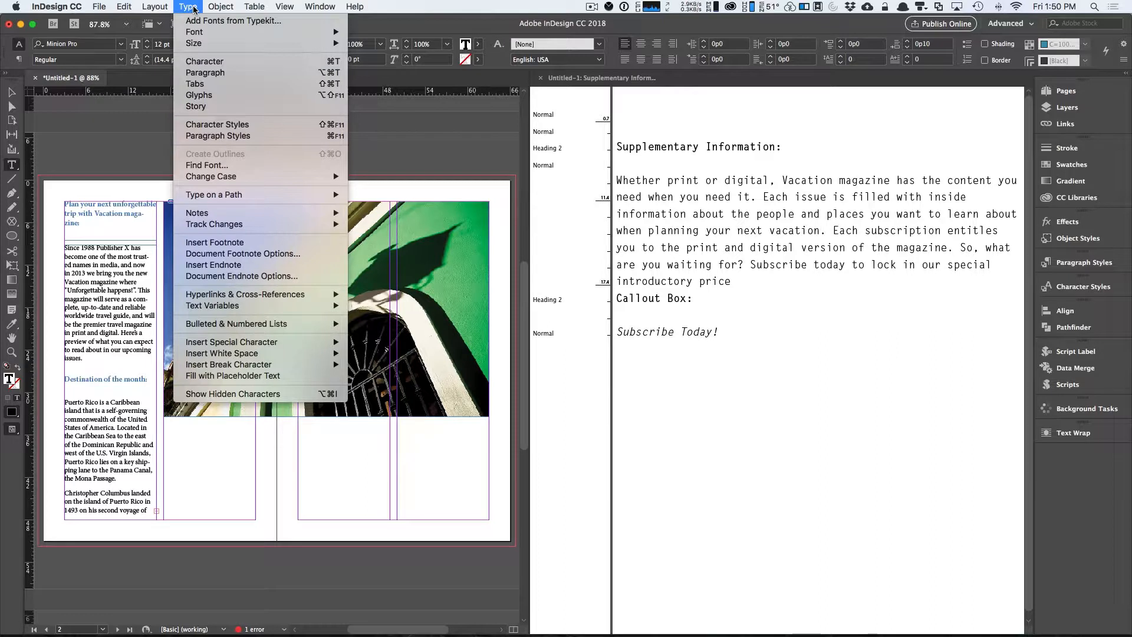
left_click(230, 394)
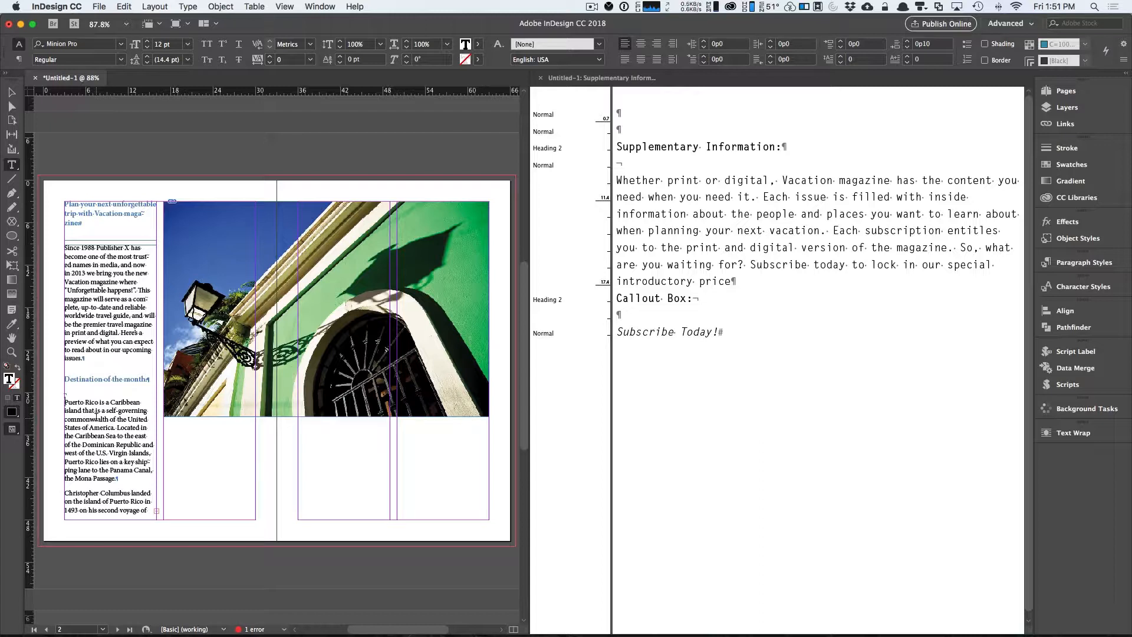
key("BackSpace")
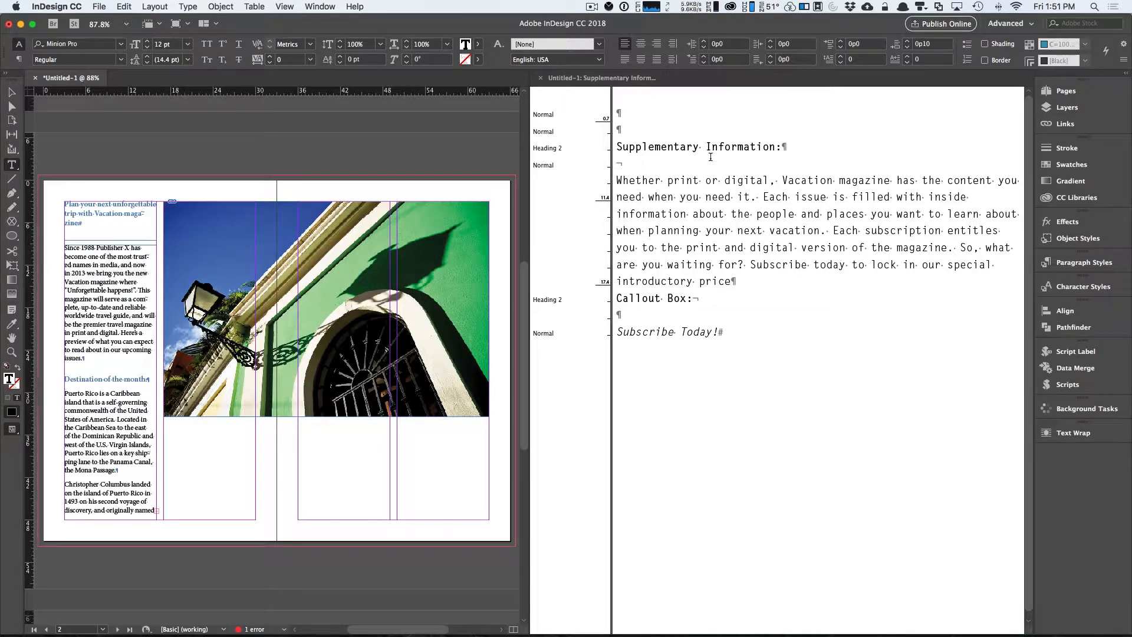
Delete the 'Supplementary Information:' heading line and cut its paragraph from the story.
left_click_drag(616, 180, 612, 148)
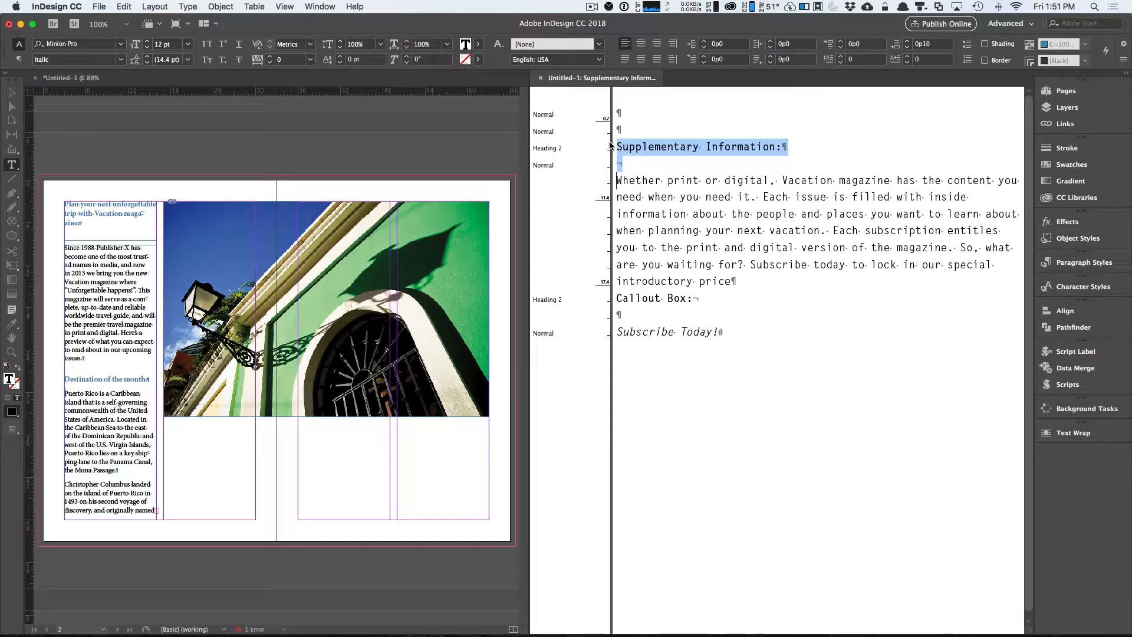
key("BackSpace")
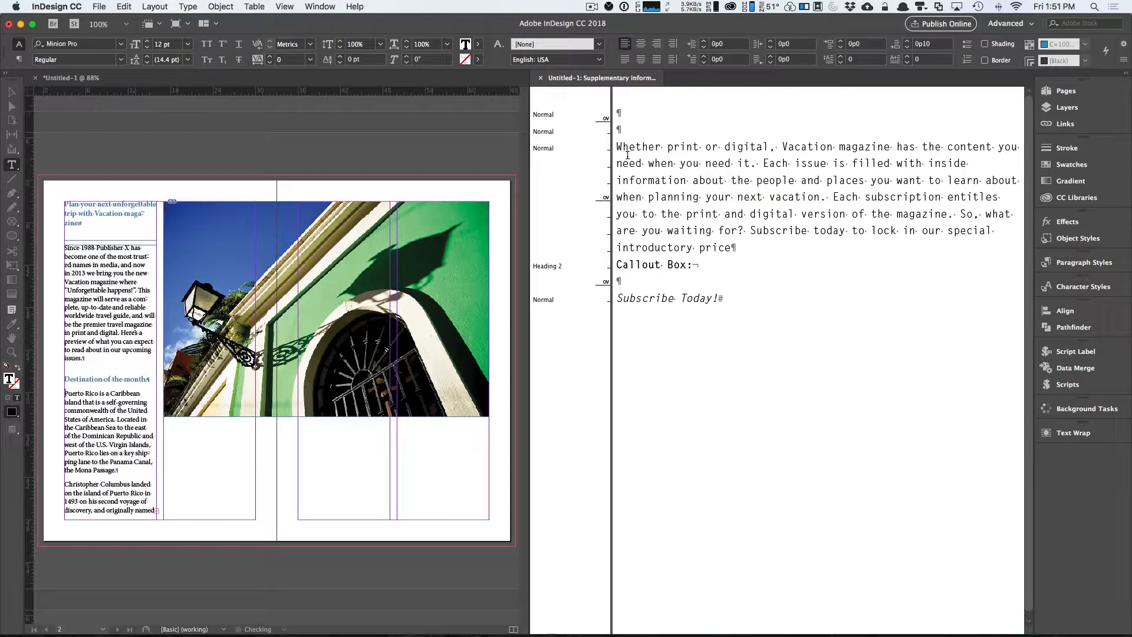
left_click_drag(731, 248, 615, 146)
key("super+c")
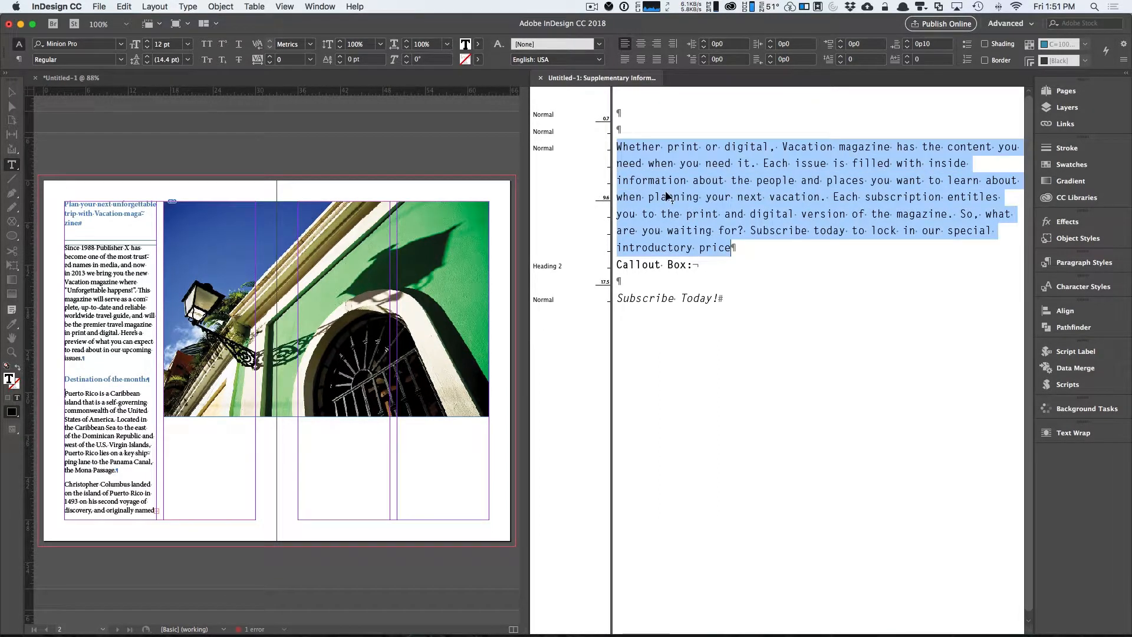
key("BackSpace")
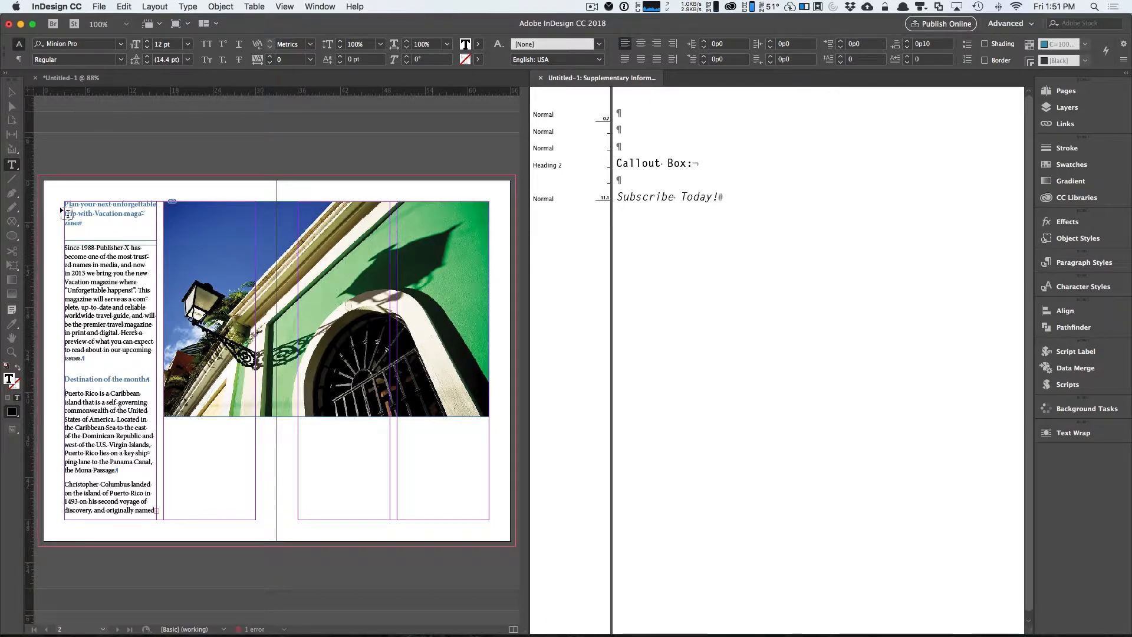
Paste the supplementary paragraph into a new text frame in the lower right column, then reposition it and align its left edge.
left_click(67, 219)
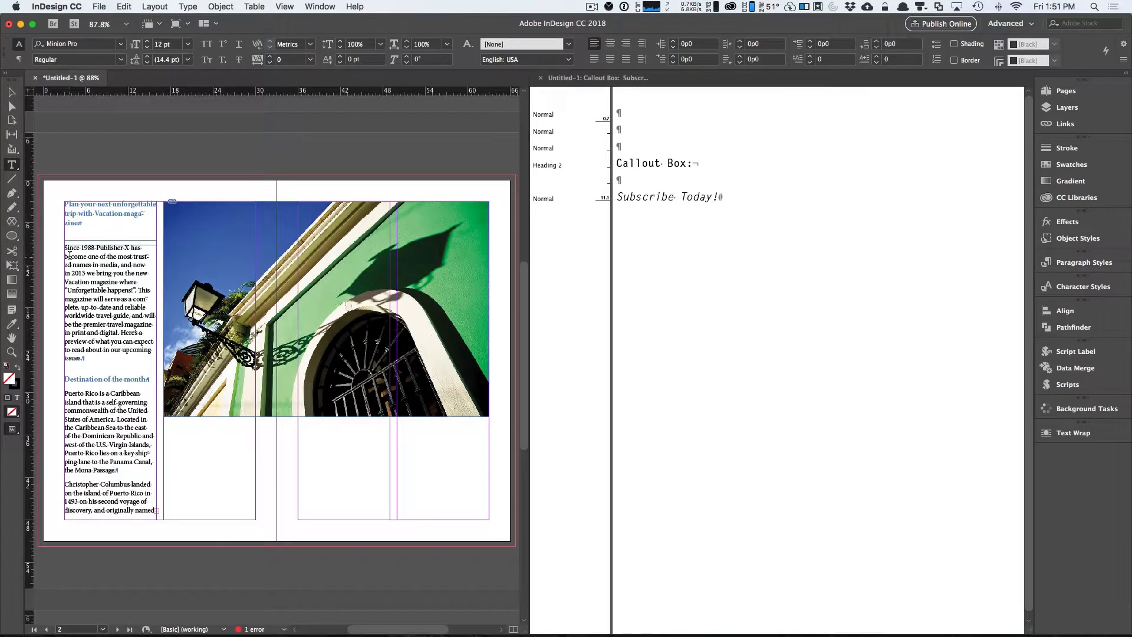
left_click_drag(352, 425, 452, 519)
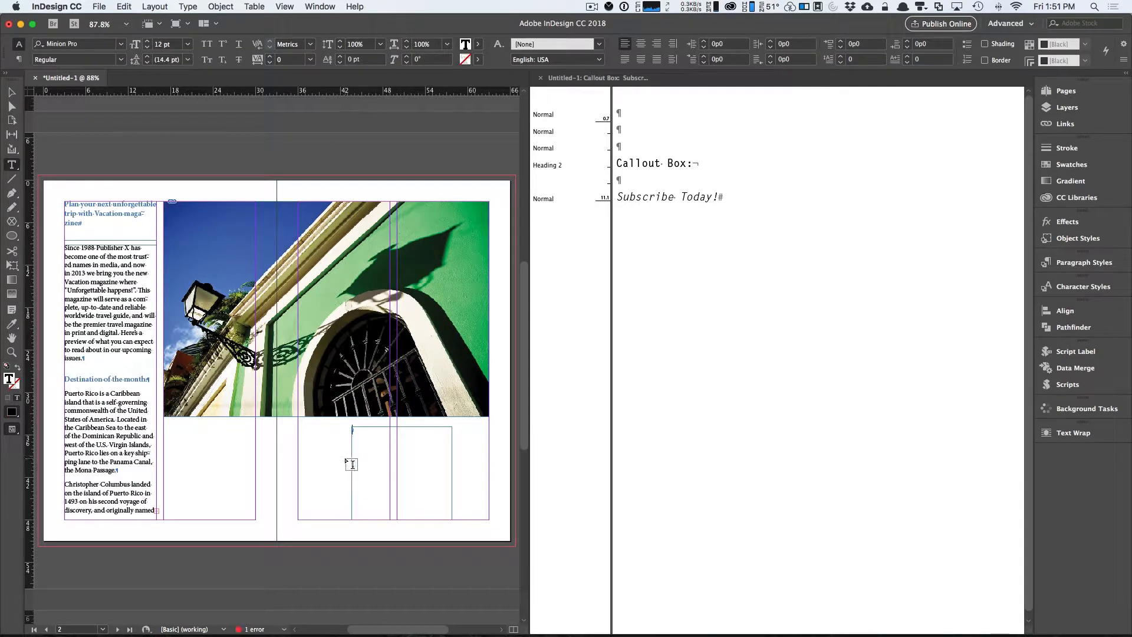
key("super+v")
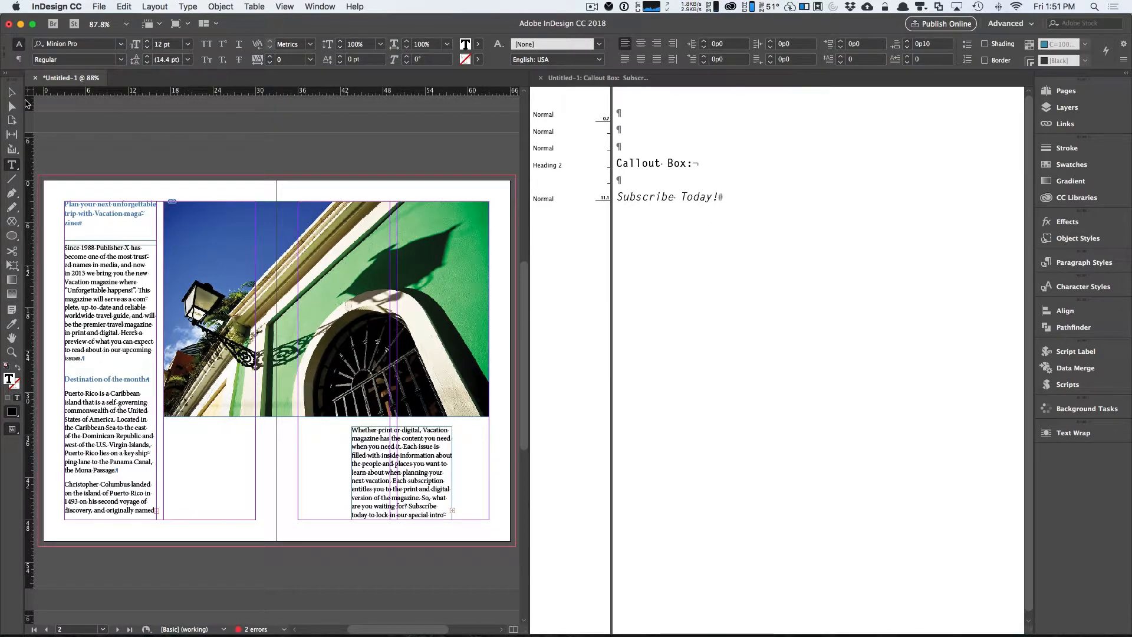
left_click(11, 92)
left_click_drag(441, 465, 471, 467)
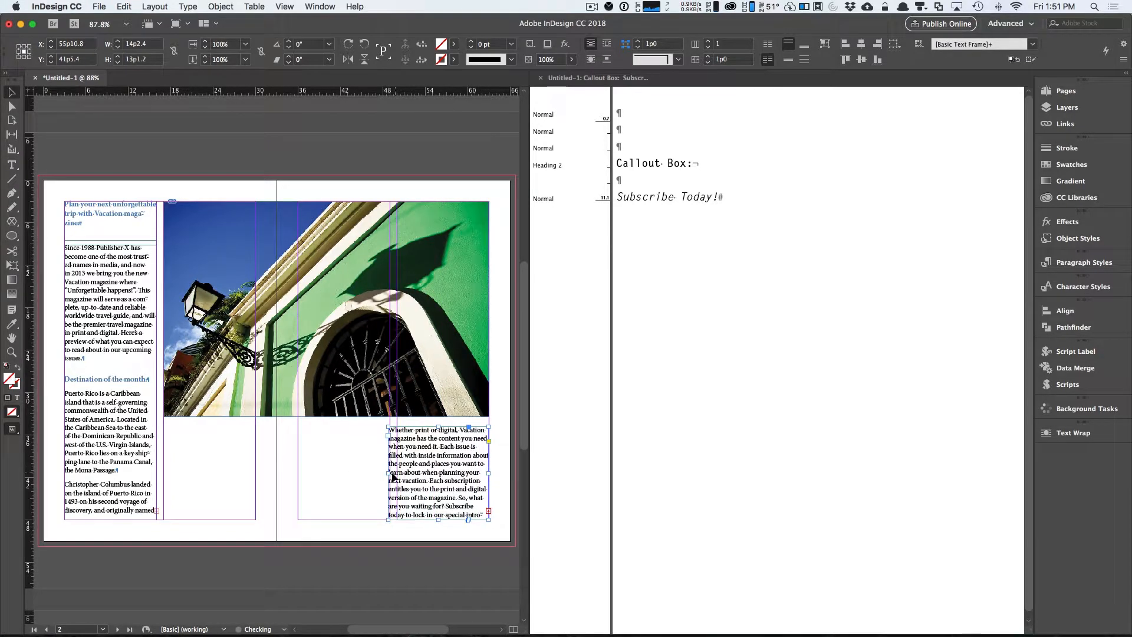
left_click_drag(388, 473, 397, 472)
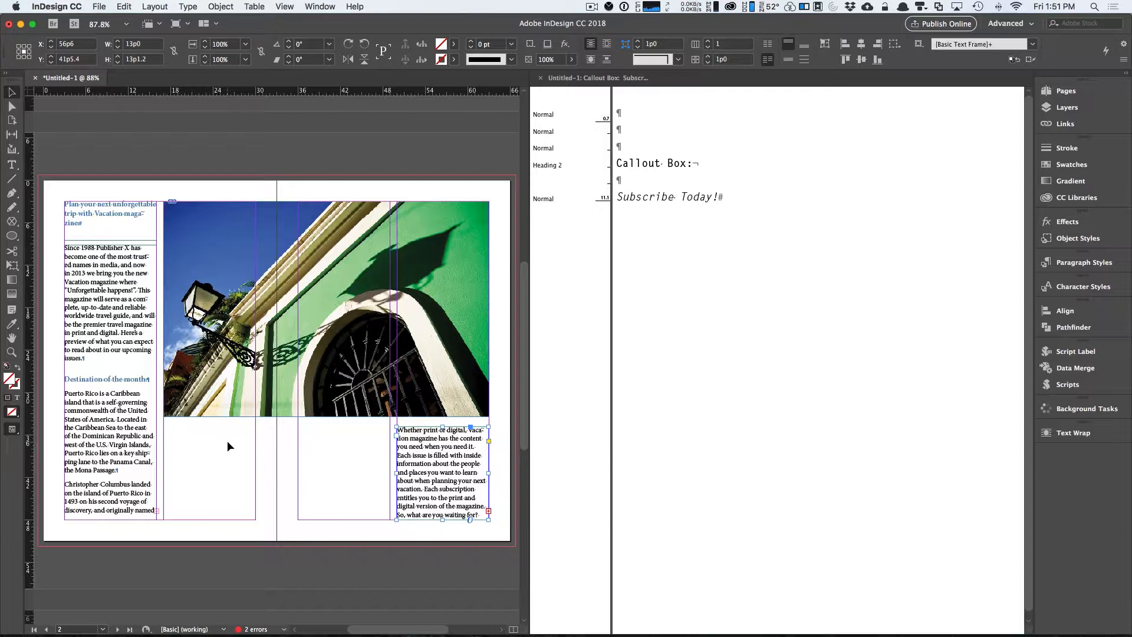
Cut 'Subscribe Today!' and paste it into a new text frame, moving the frame above the photo's top right corner.
left_click(664, 197)
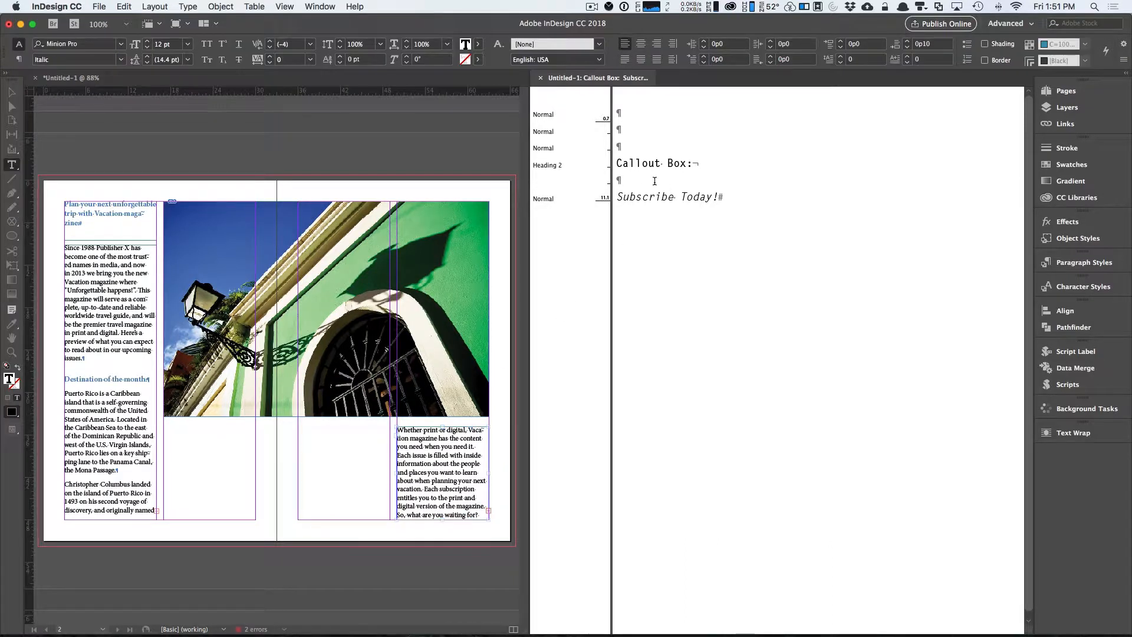
left_click_drag(718, 198, 615, 198)
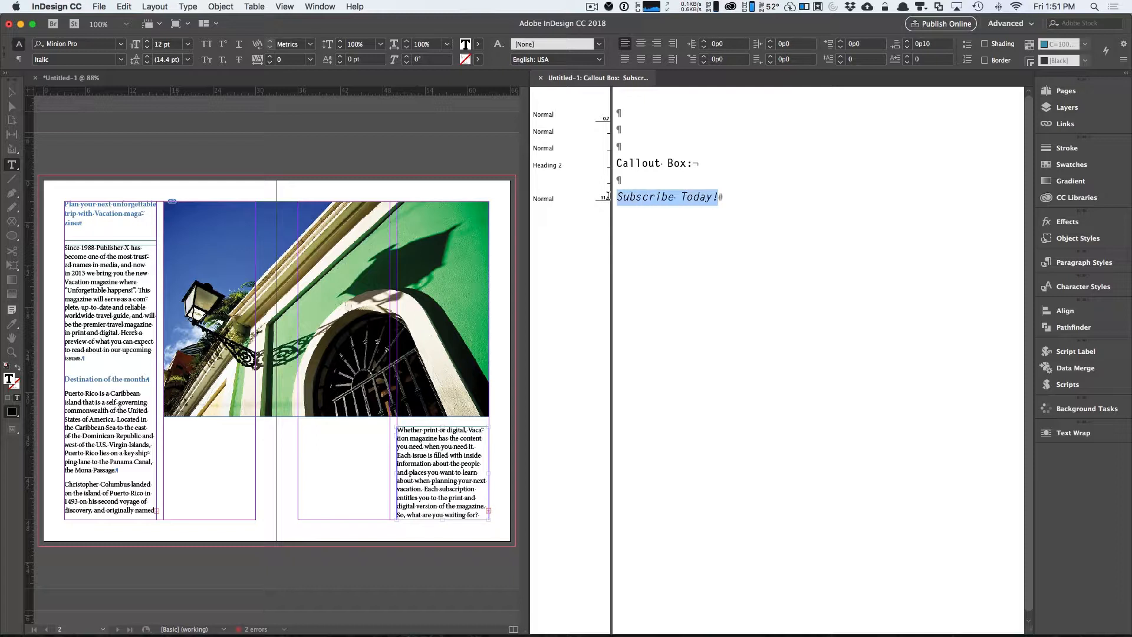
key("super+x")
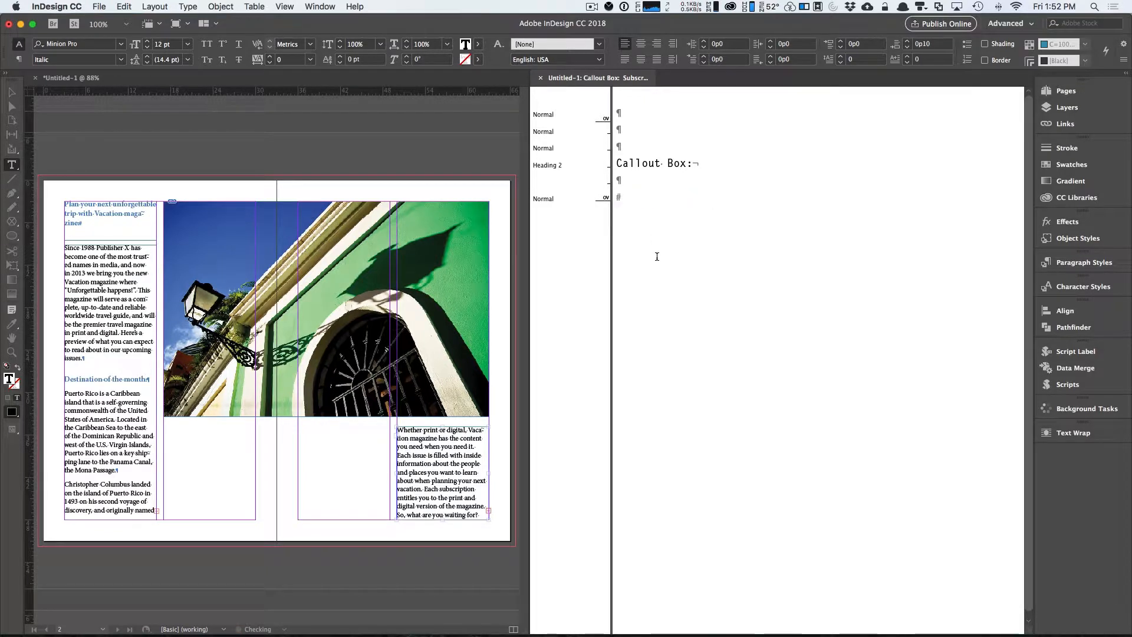
left_click_drag(196, 439, 361, 482)
key("super+v")
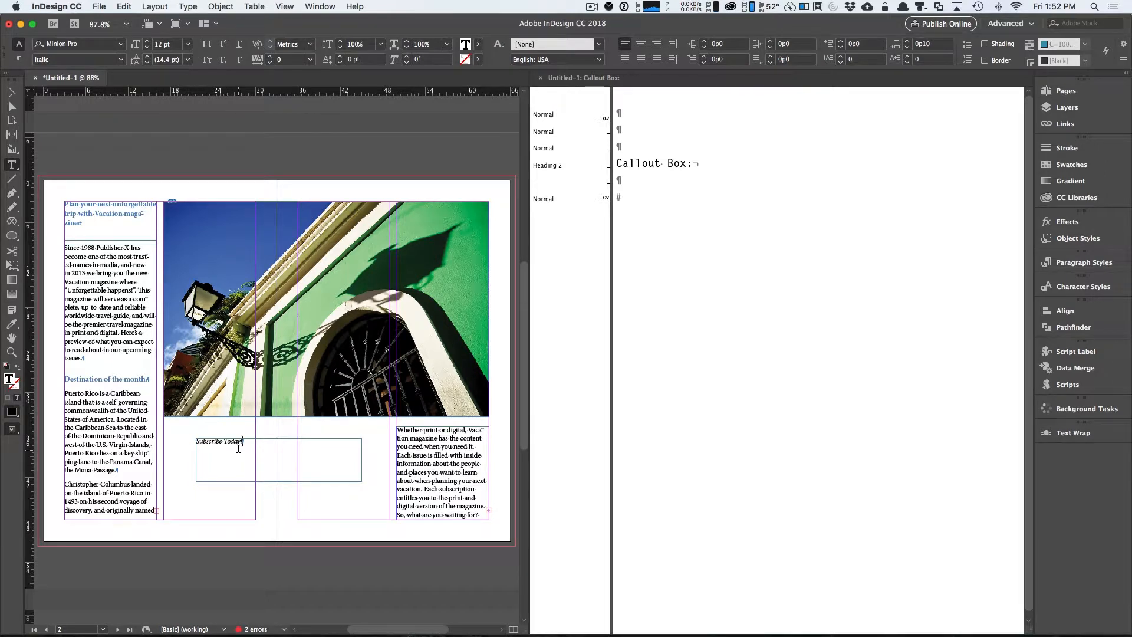
key("Escape")
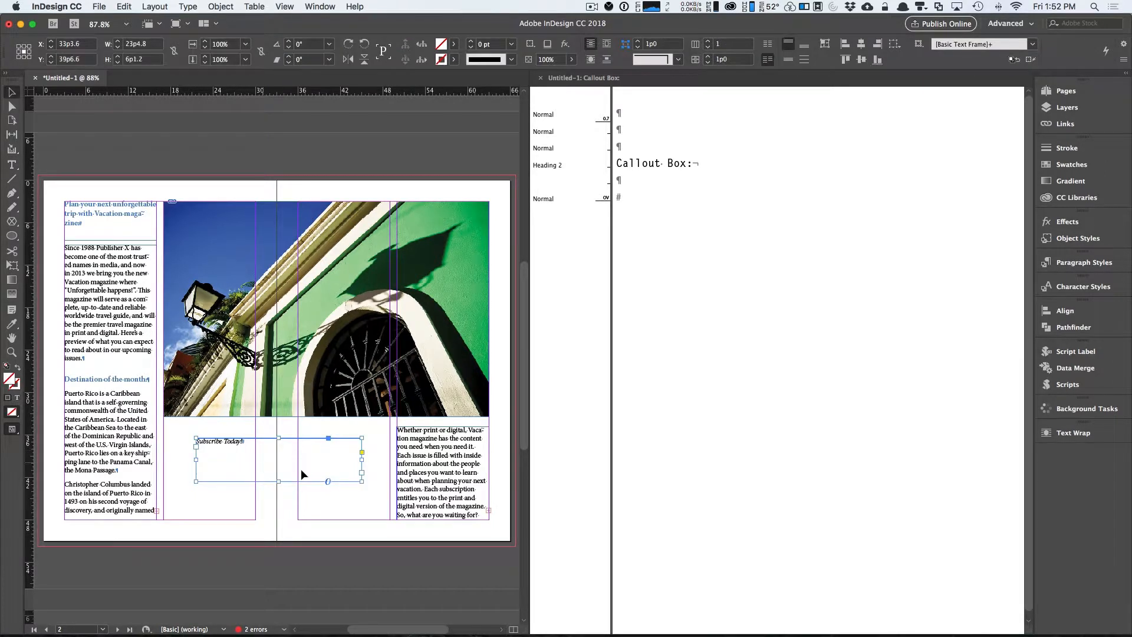
left_click_drag(362, 481, 470, 217)
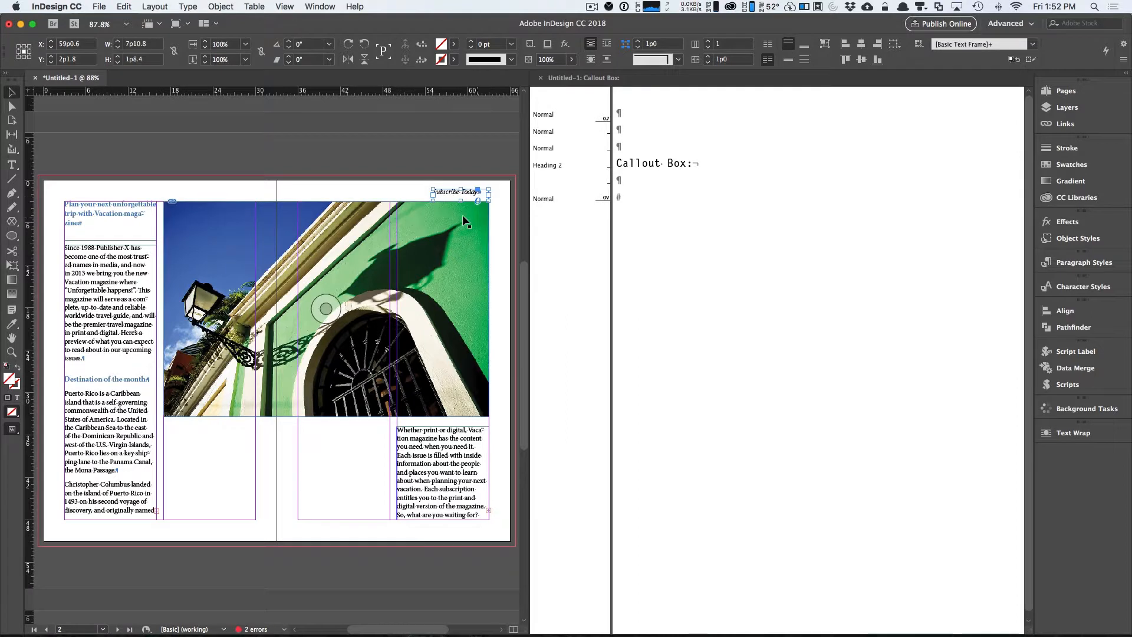
Clear the leftover 'Callout Box:' text from the story and close the story editor.
left_click(648, 271)
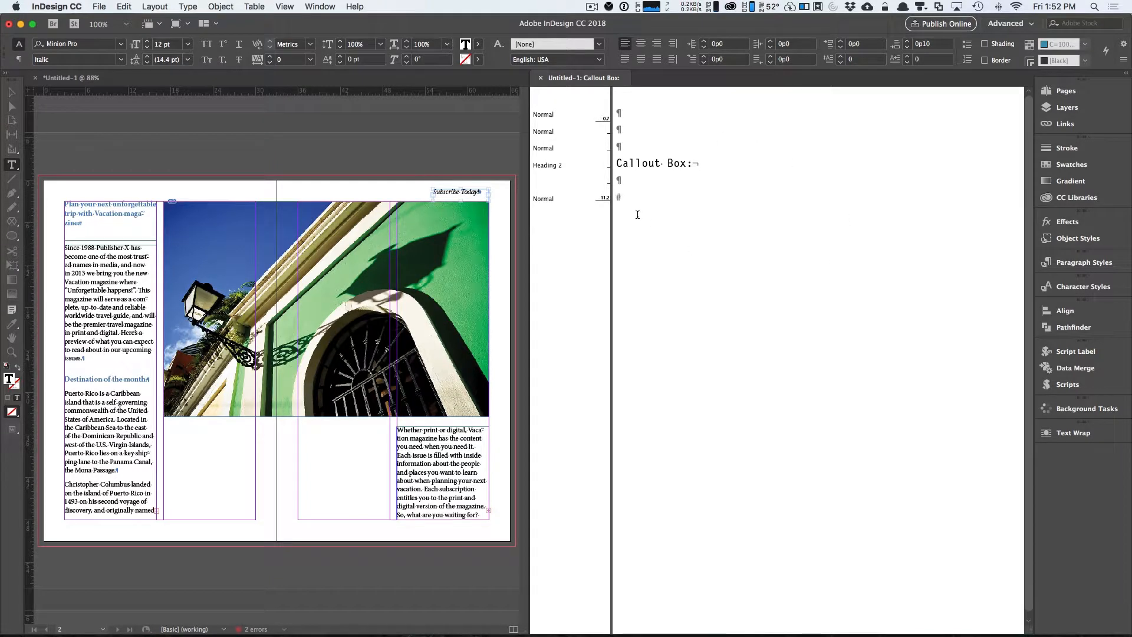
key("super+a")
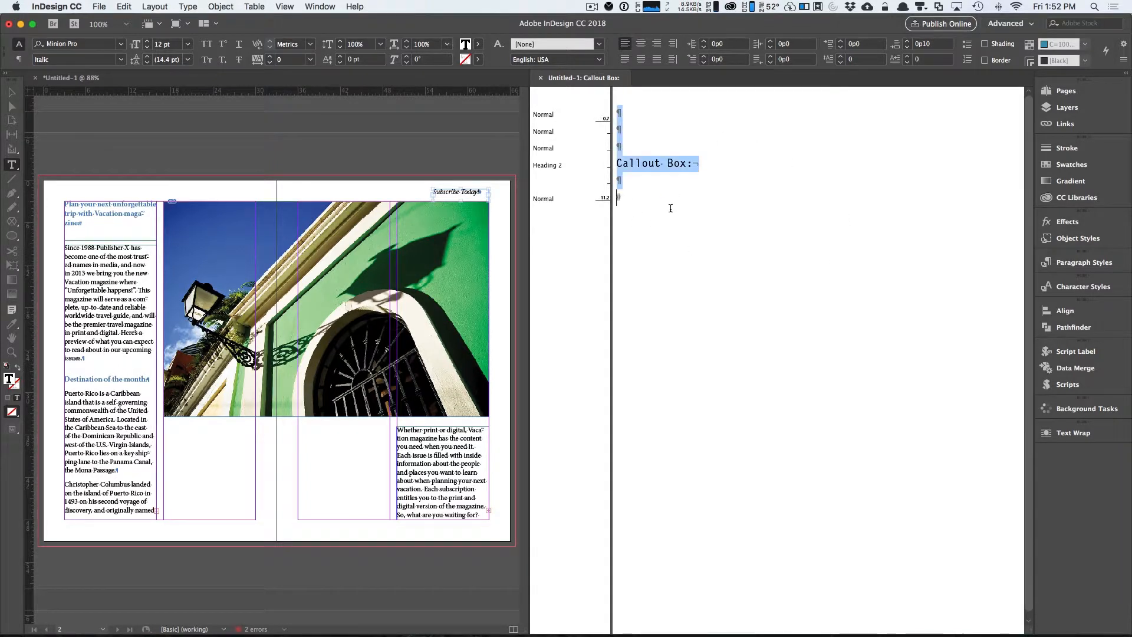
key("BackSpace")
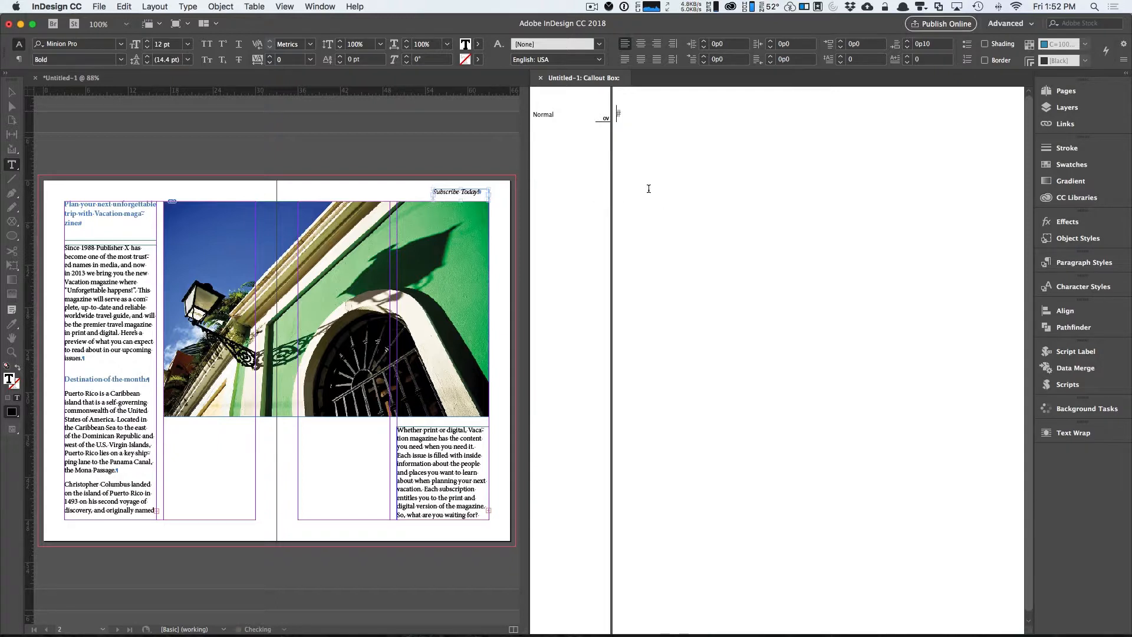
left_click(540, 78)
Go to page 1 and delete the empty frame sitting on the pasteboard beside it.
left_click(12, 92)
left_click(1097, 96)
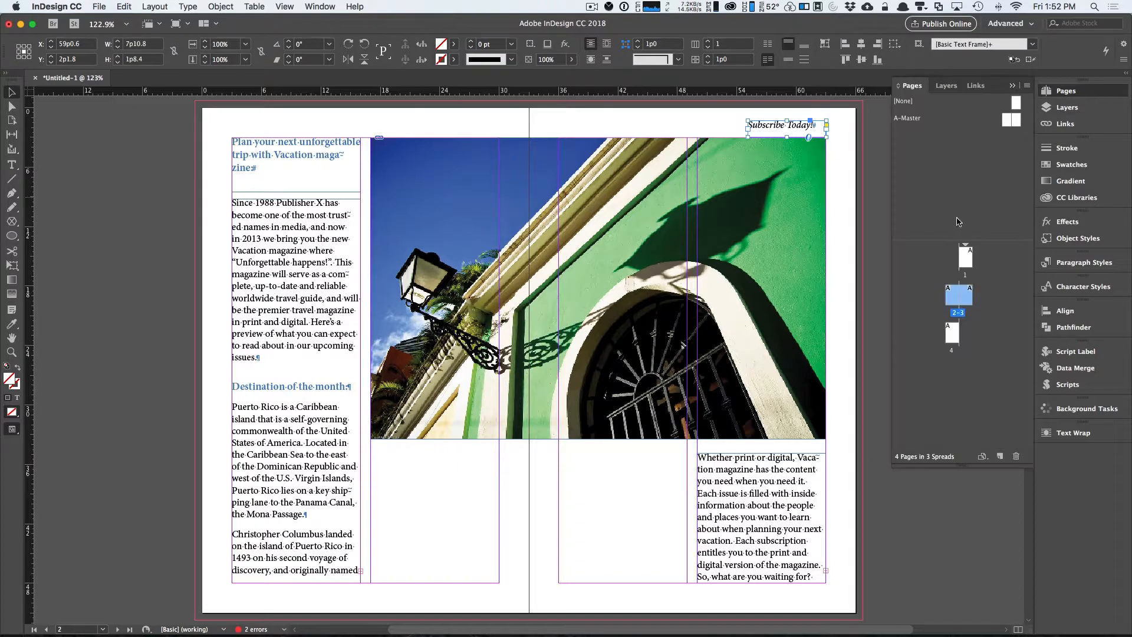
double_click(965, 257)
left_click(1068, 91)
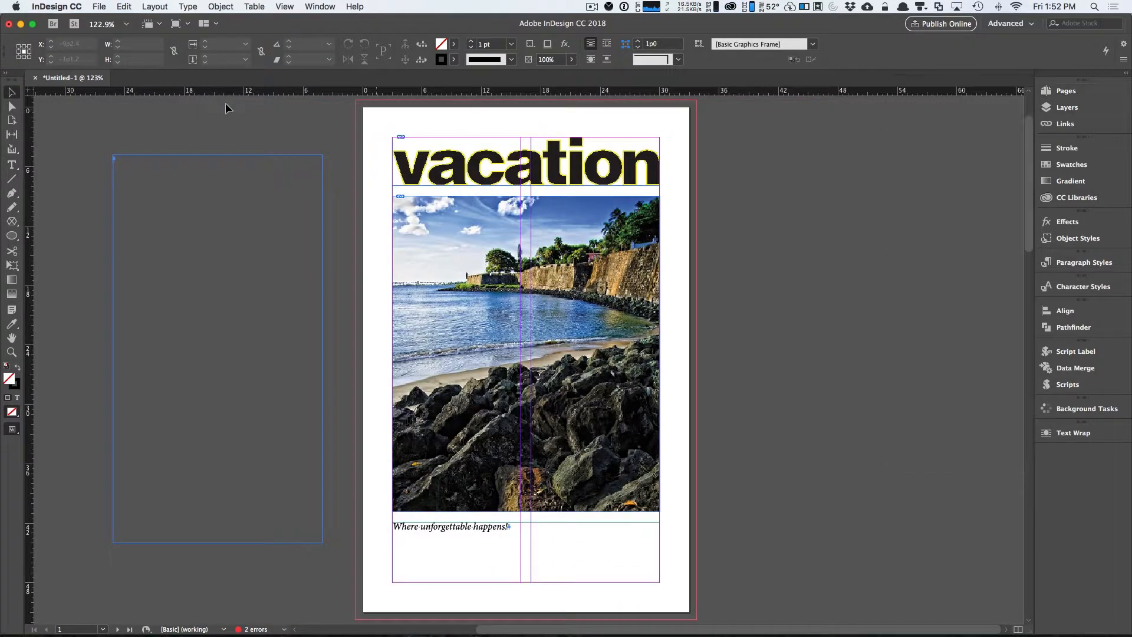
left_click(155, 168)
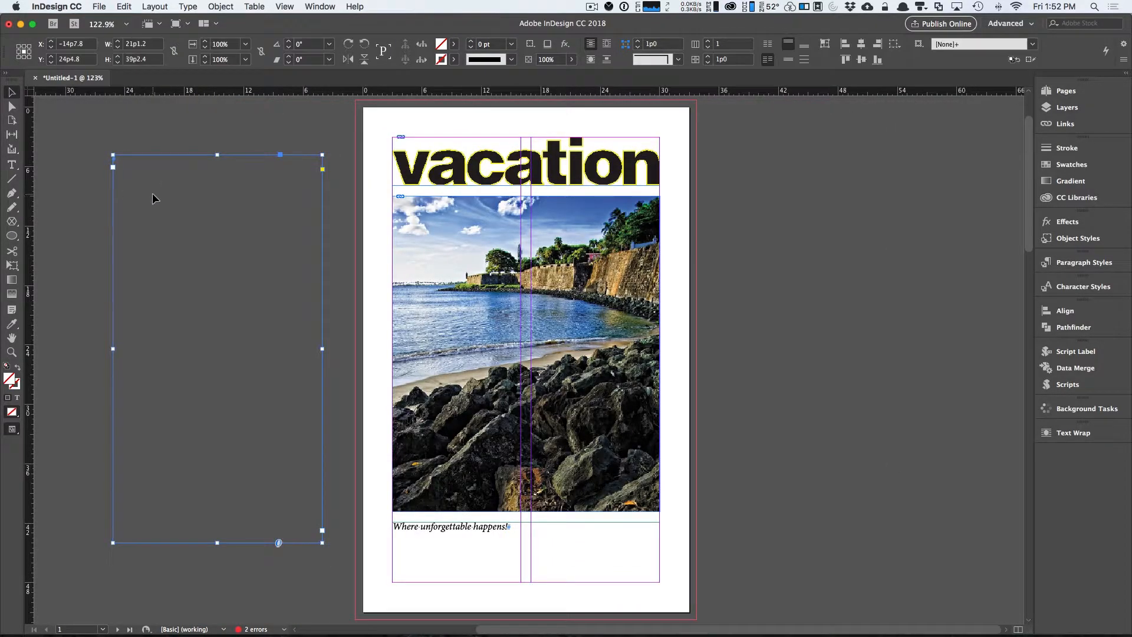
key("Delete")
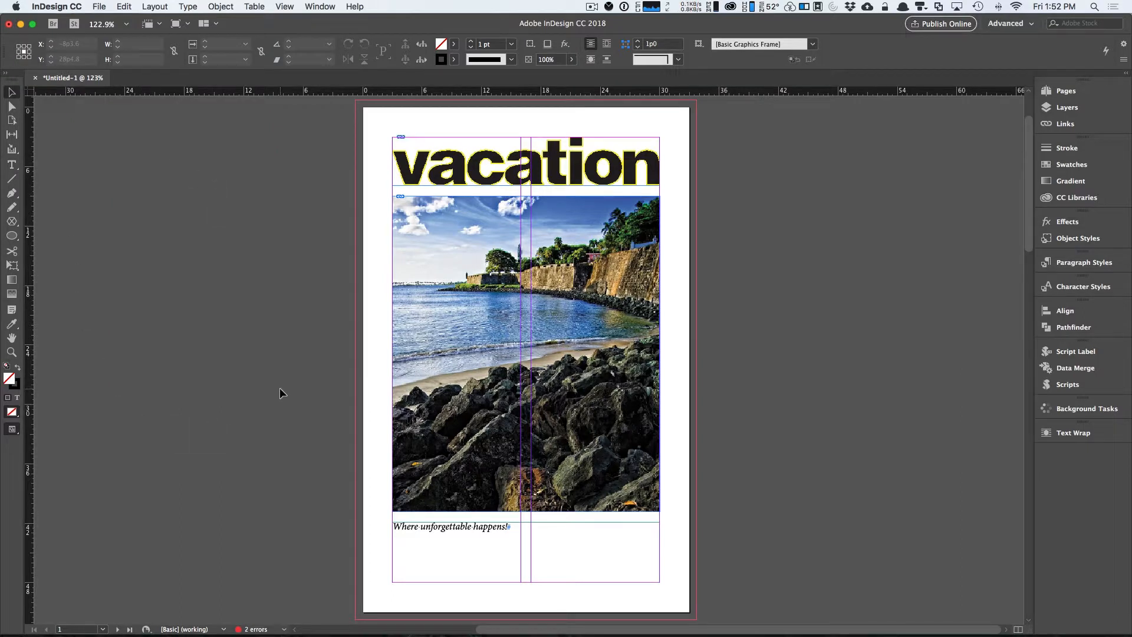
Go to page 4 and rotate its spread view 90° counterclockwise.
left_click(1088, 96)
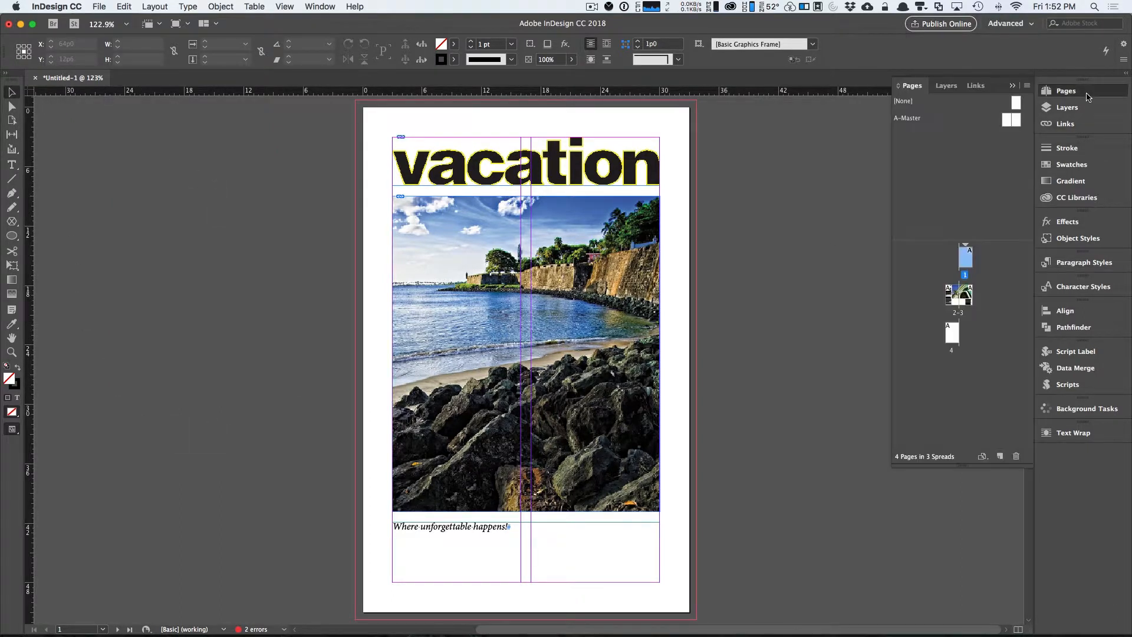
double_click(952, 333)
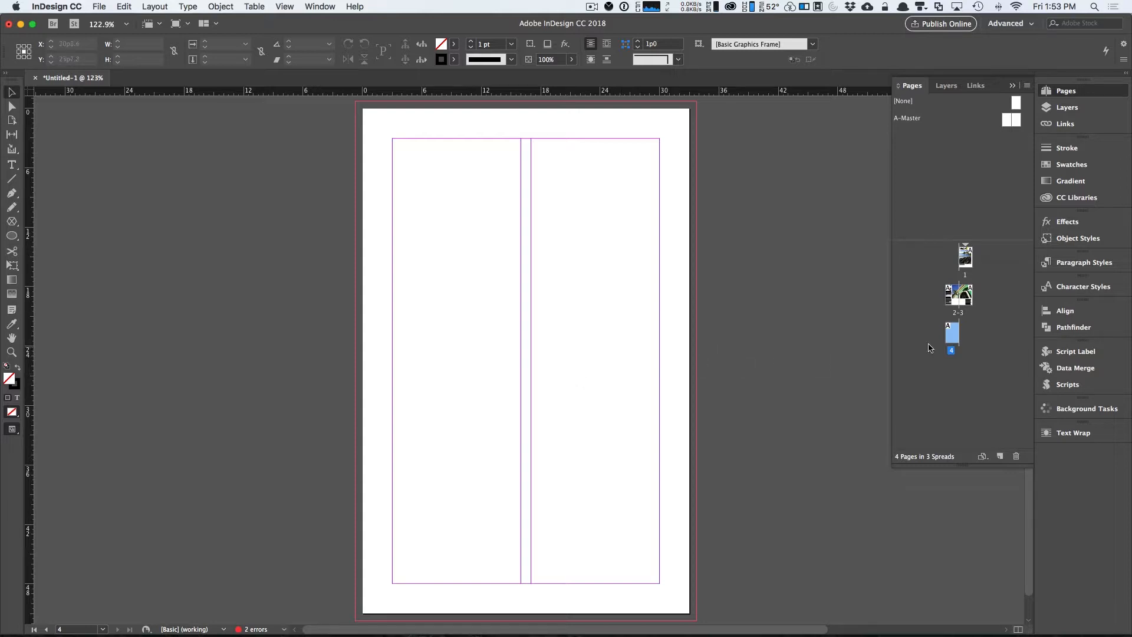
right_click(952, 338)
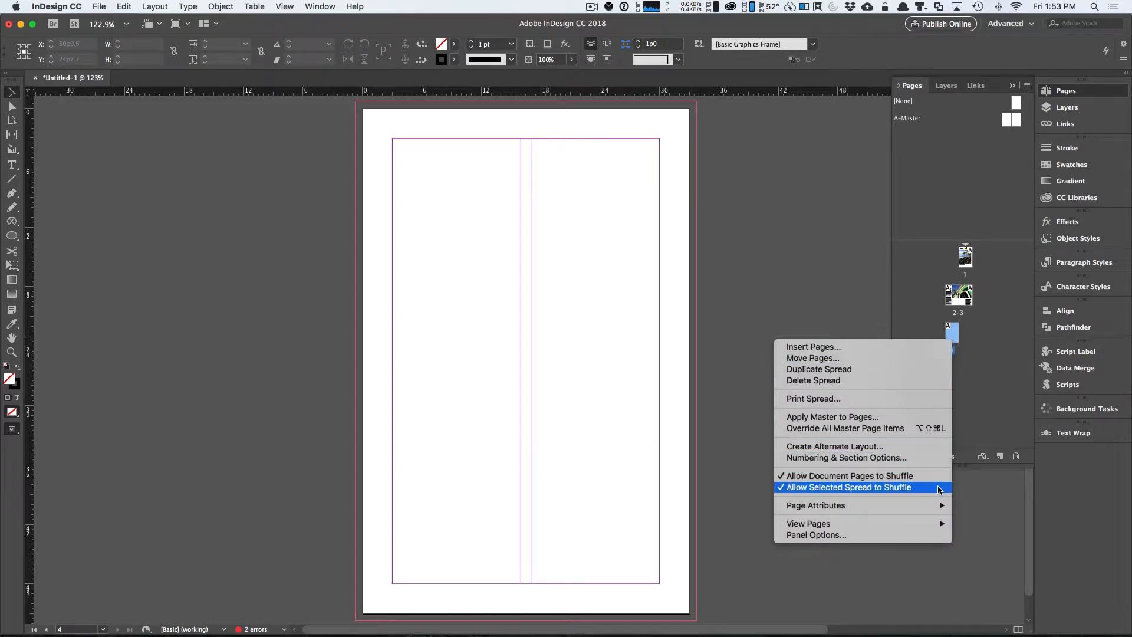
mouse_move(936, 506)
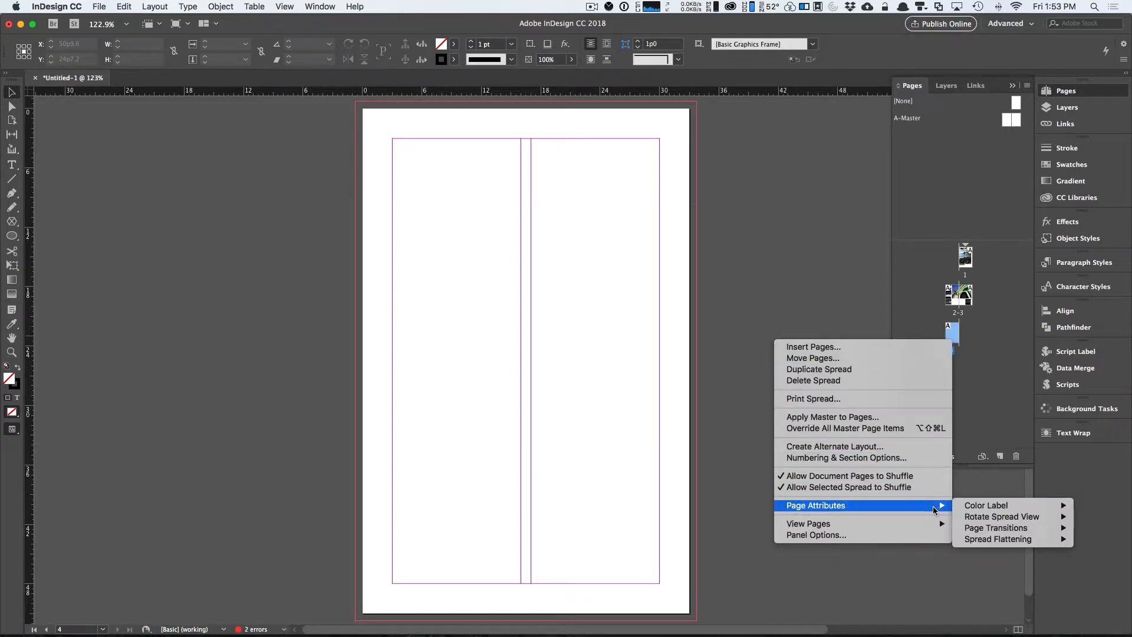
mouse_move(990, 519)
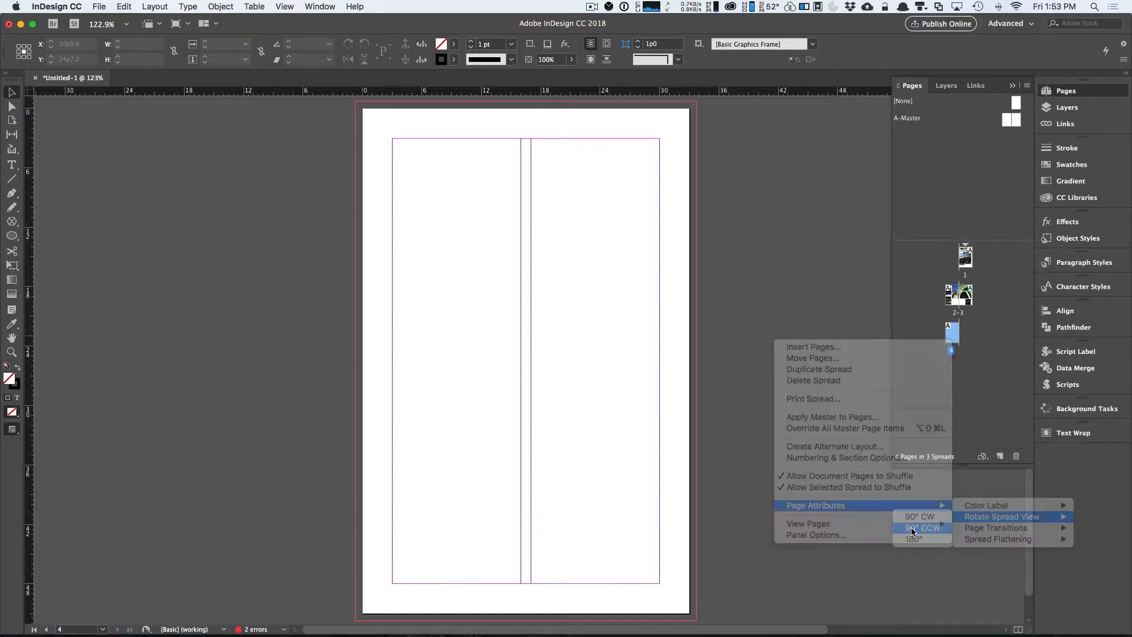
left_click(912, 528)
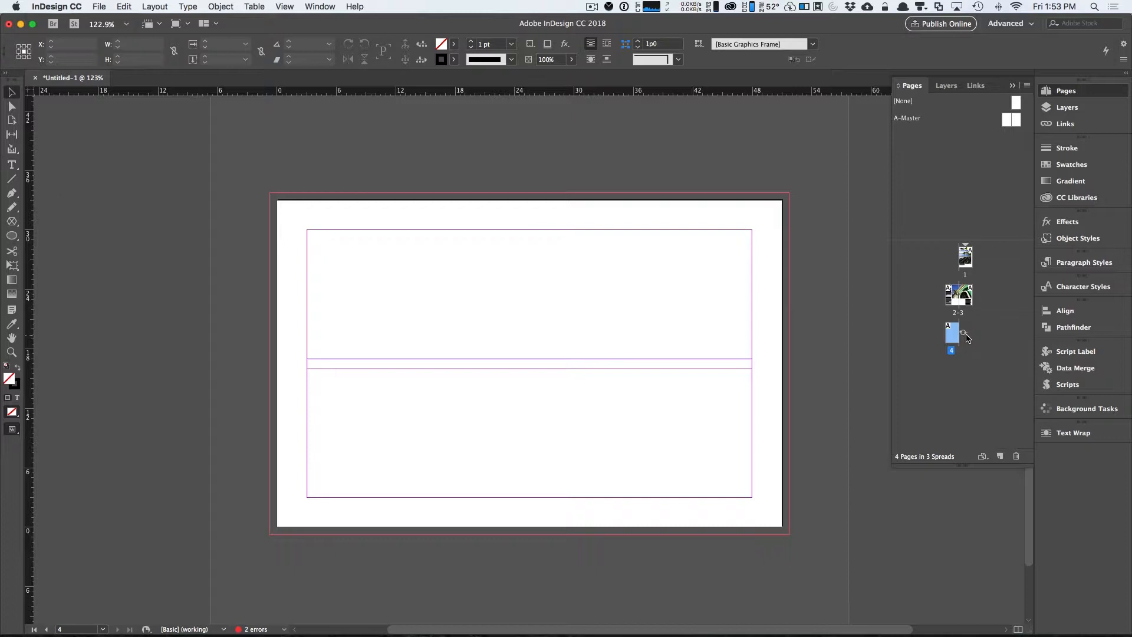
mouse_move(967, 337)
Draw a text frame in the upper left corner of page 4 and type the sender's name and postal address.
left_click(12, 164)
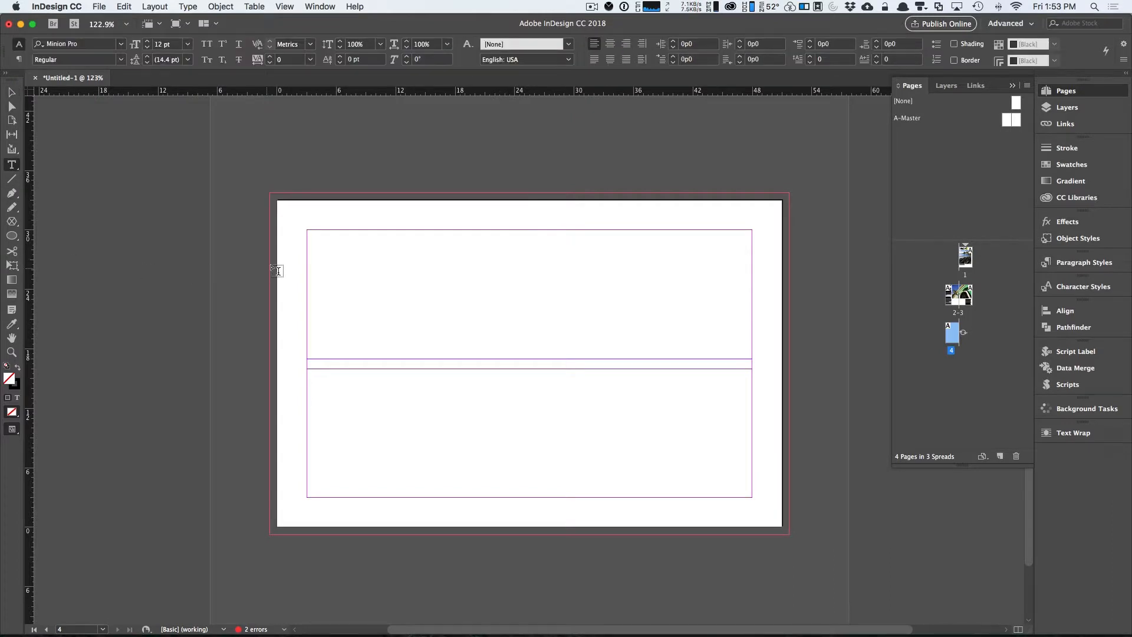
left_click_drag(307, 230, 418, 300)
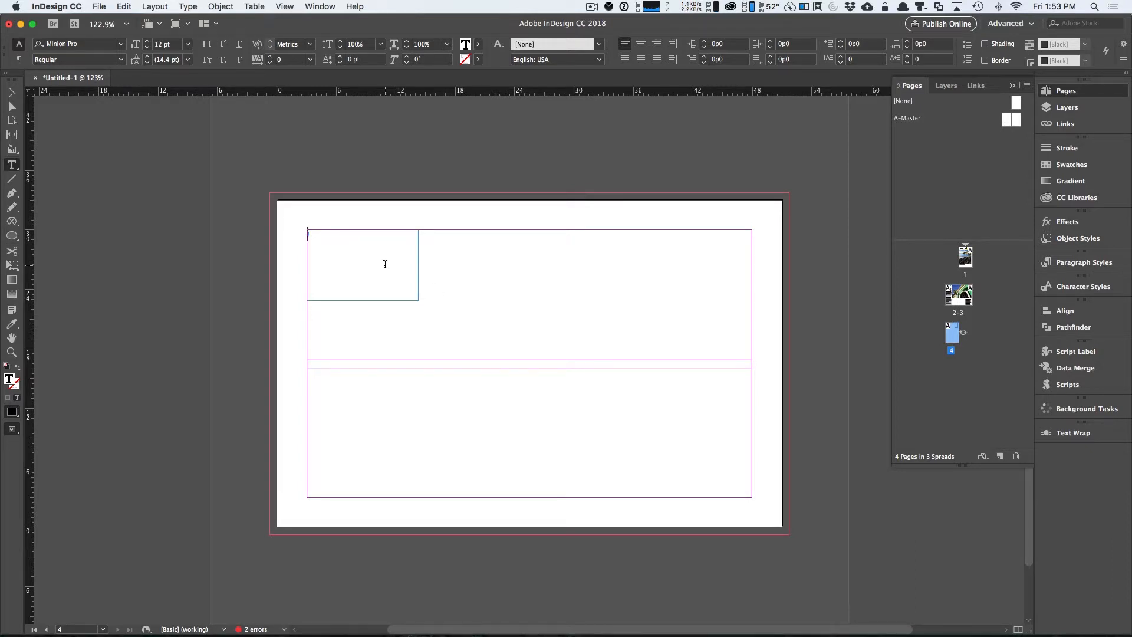
type("John Doe")
key("Return")
type("123 Anywhere St.")
key("Return")
type("Anyw")
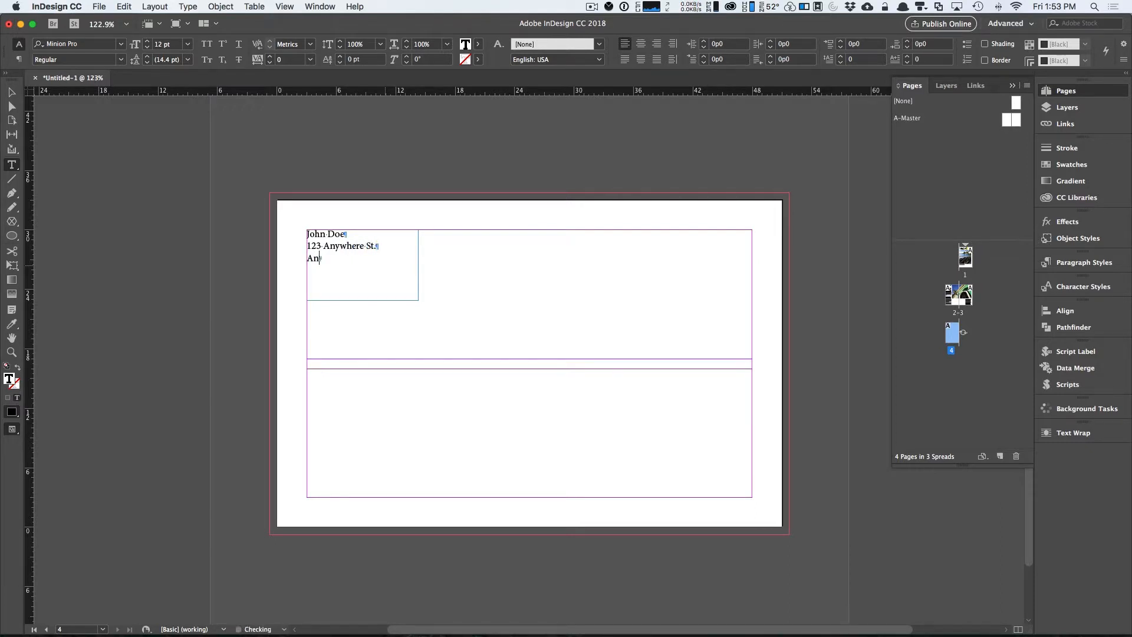
type("here City, Fl. 00231")
key("Escape")
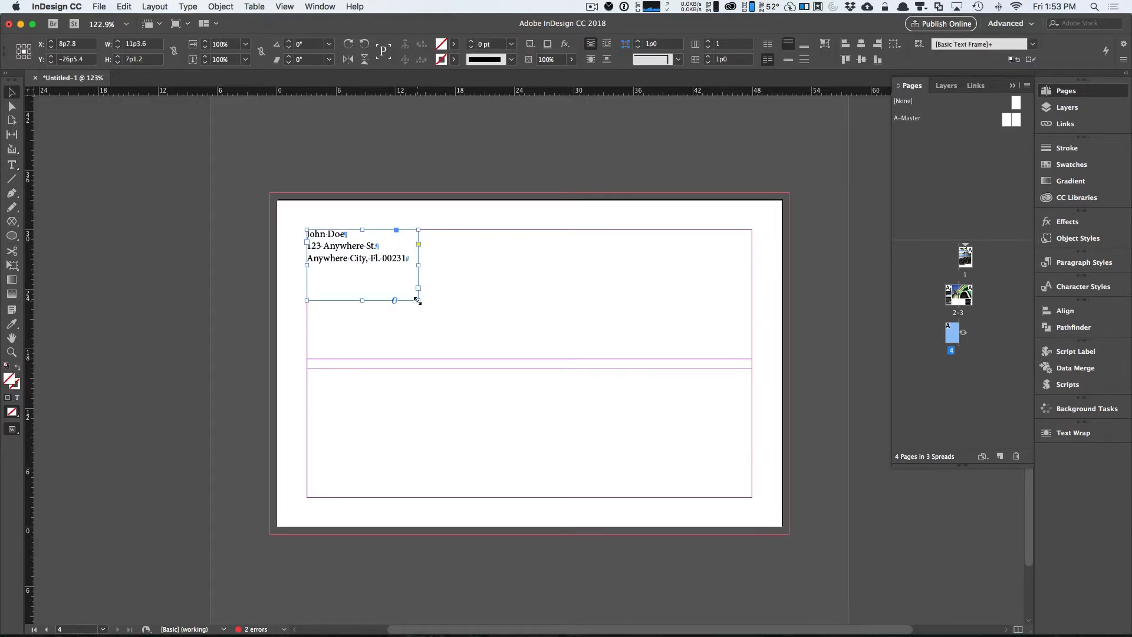
Fit the return-address frame to its text and duplicate it to the middle of the page.
double_click(417, 301)
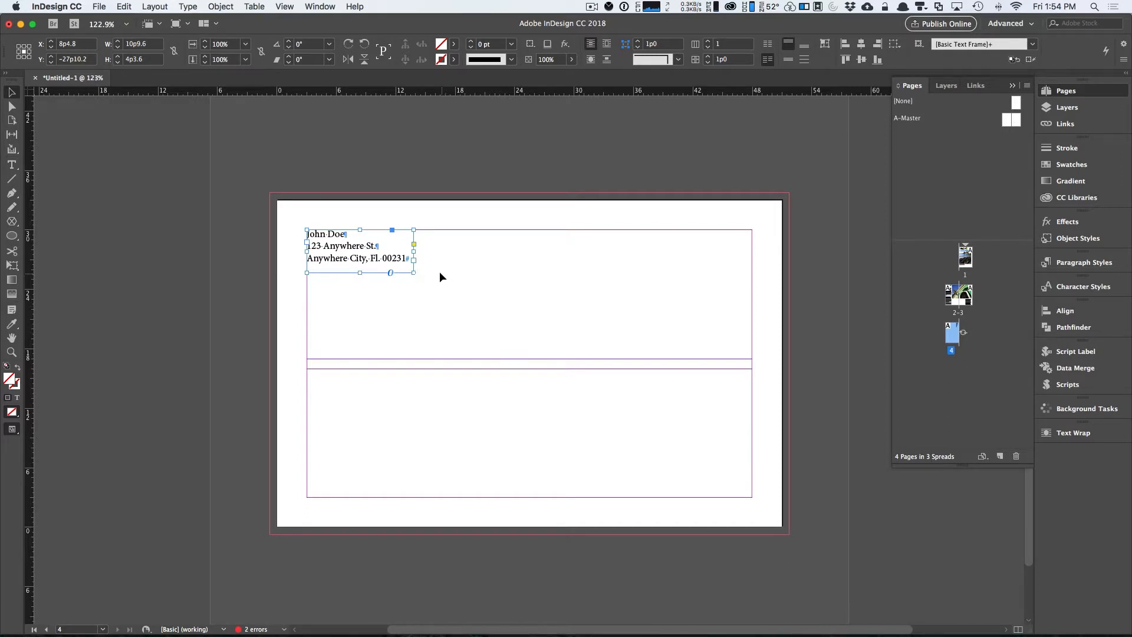
left_click_drag(397, 260, 584, 376)
Replace the duplicate's first name with the recipient's first name and nudge that frame slightly left.
double_click(514, 346)
double_click(500, 347)
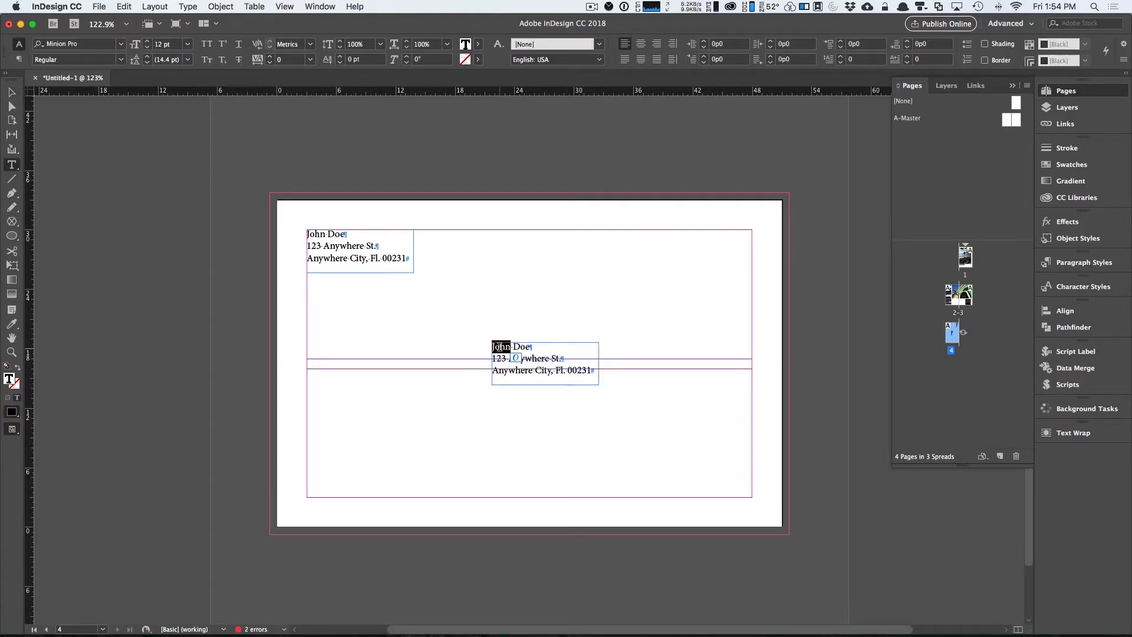
type("Jane")
key("Escape")
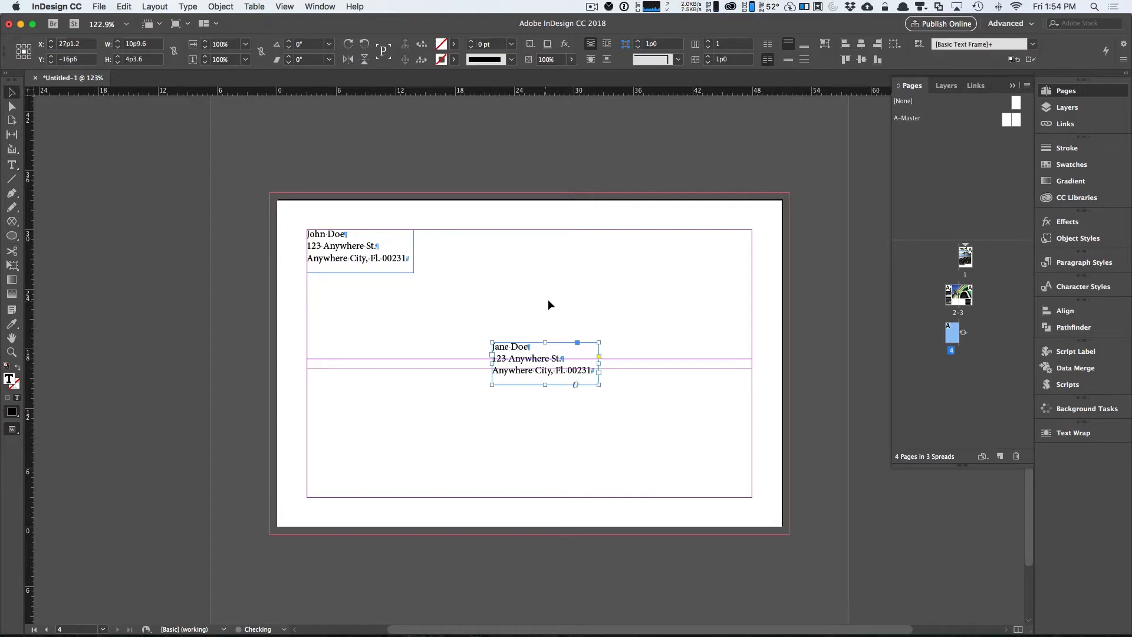
left_click(627, 383)
left_click_drag(565, 383, 549, 383)
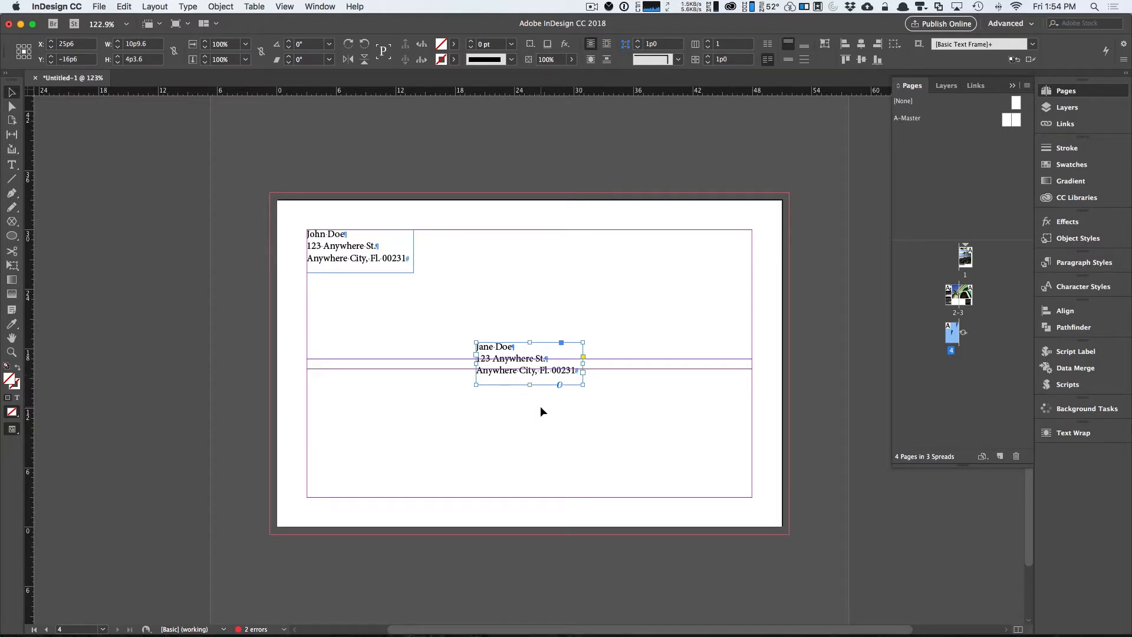
Draw a rectangle frame about 5p6 by 6p0 in the upper right margin corner as the stamp box.
key("m")
left_click_drag(698, 230, 752, 289)
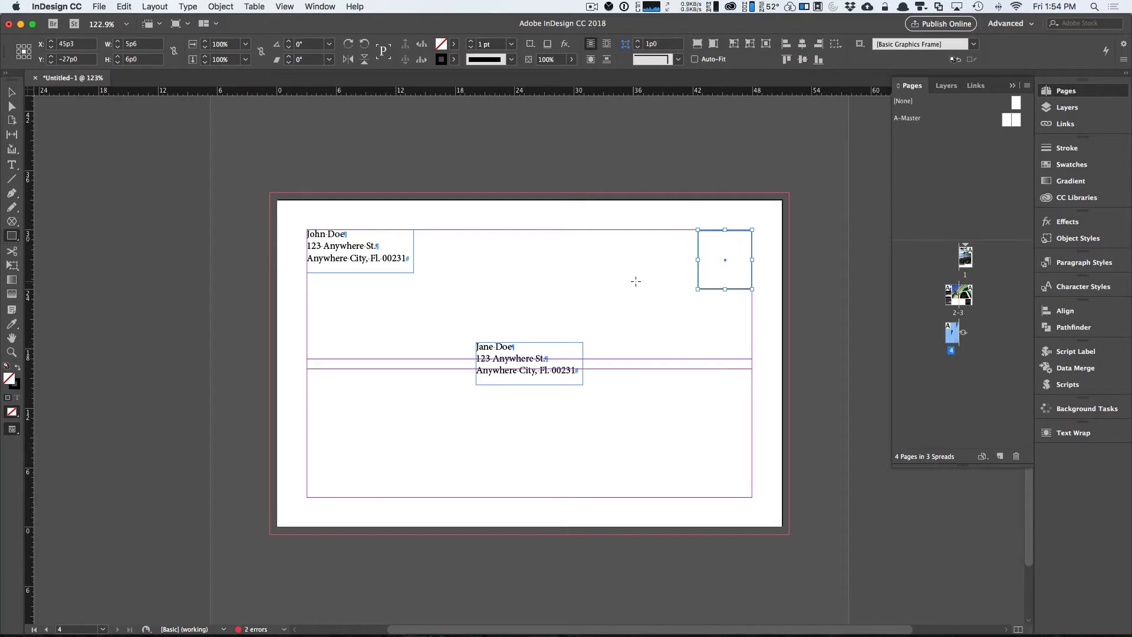
key("v")
left_click(734, 299)
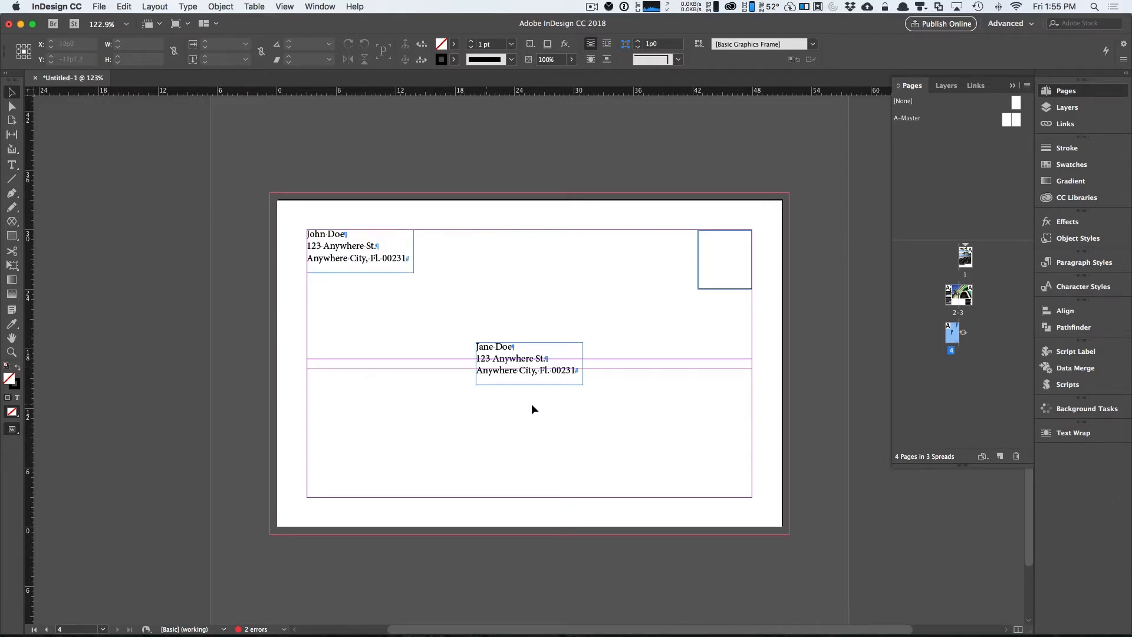
Move the return-address frame slightly to the right.
left_click(393, 264)
left_click_drag(388, 262, 421, 262)
left_click(492, 263)
key("m")
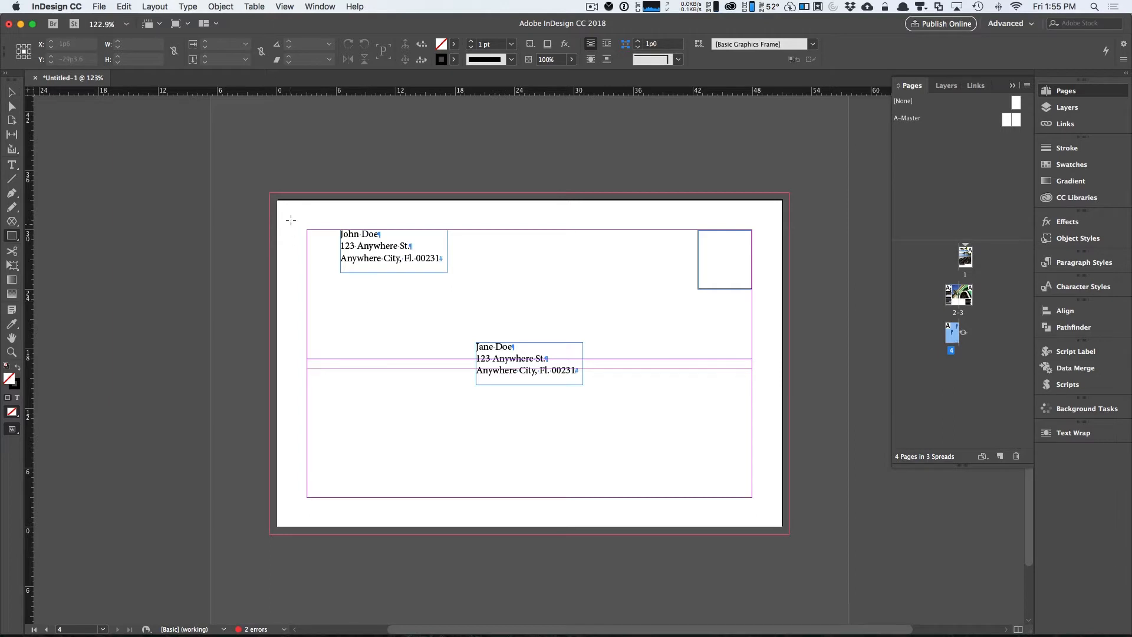
left_click_drag(271, 193, 334, 534)
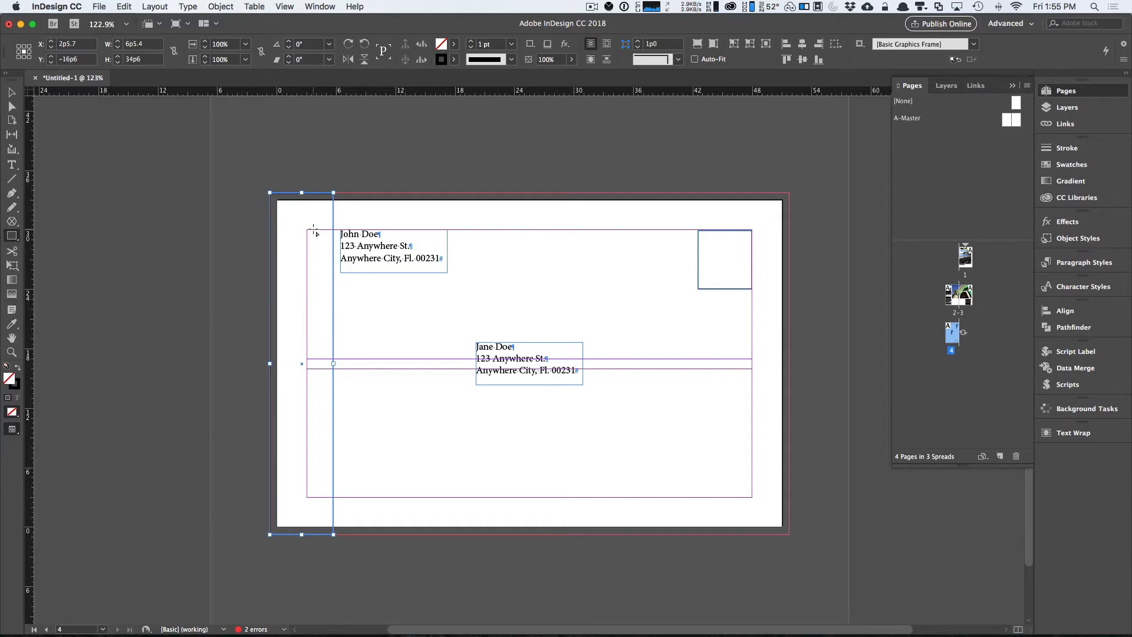
key("v")
key("p")
left_click(11, 92)
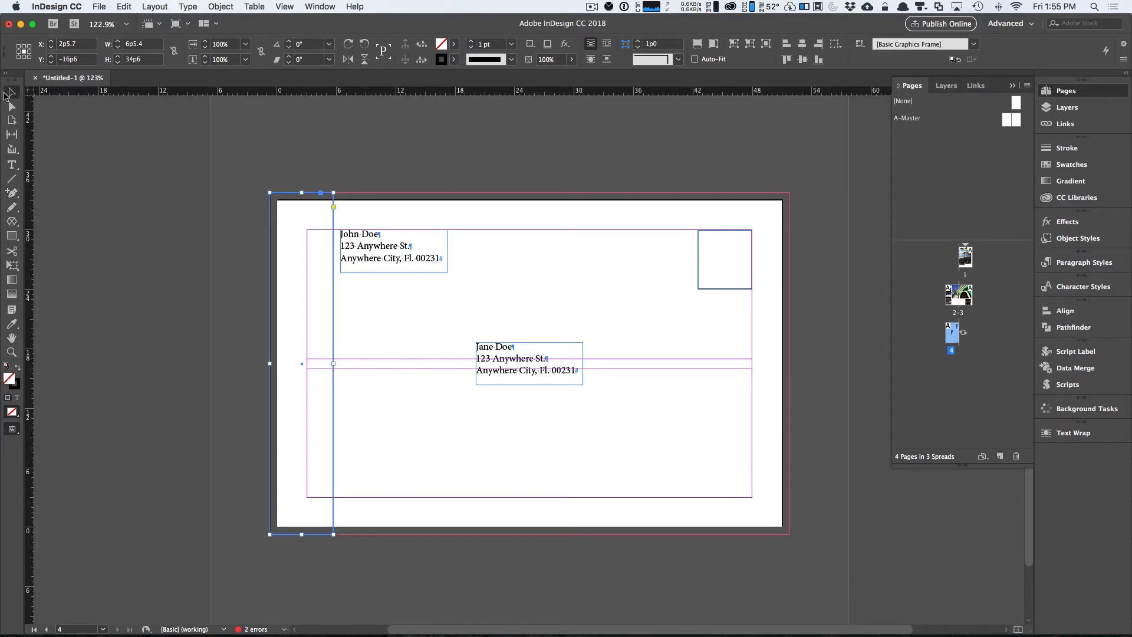
left_click(355, 242)
left_click(333, 208)
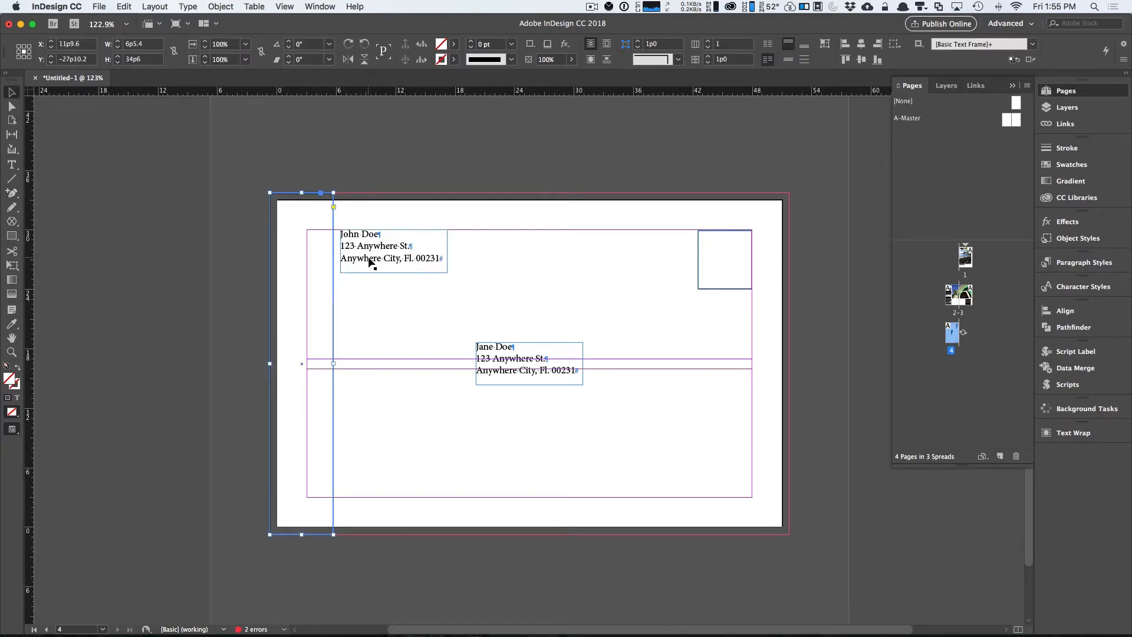
key("Delete")
Move the return-address frame back to the left margin.
left_click_drag(371, 253, 312, 258)
left_click(475, 317)
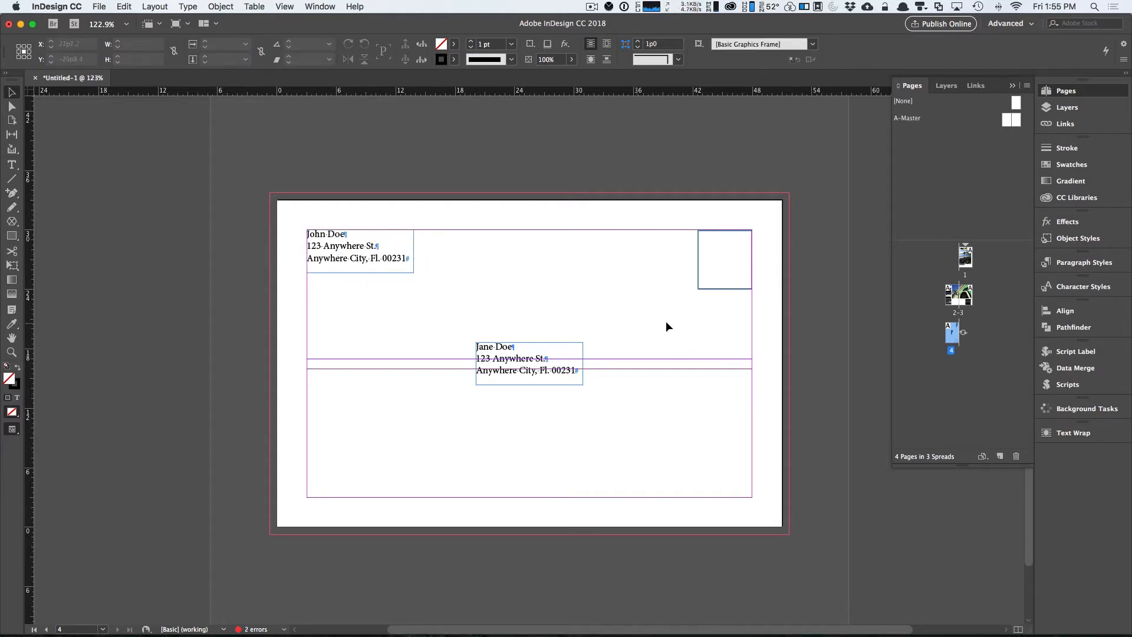
Restore page 4's spread view to its normal orientation.
left_click(963, 333)
left_click(1006, 385)
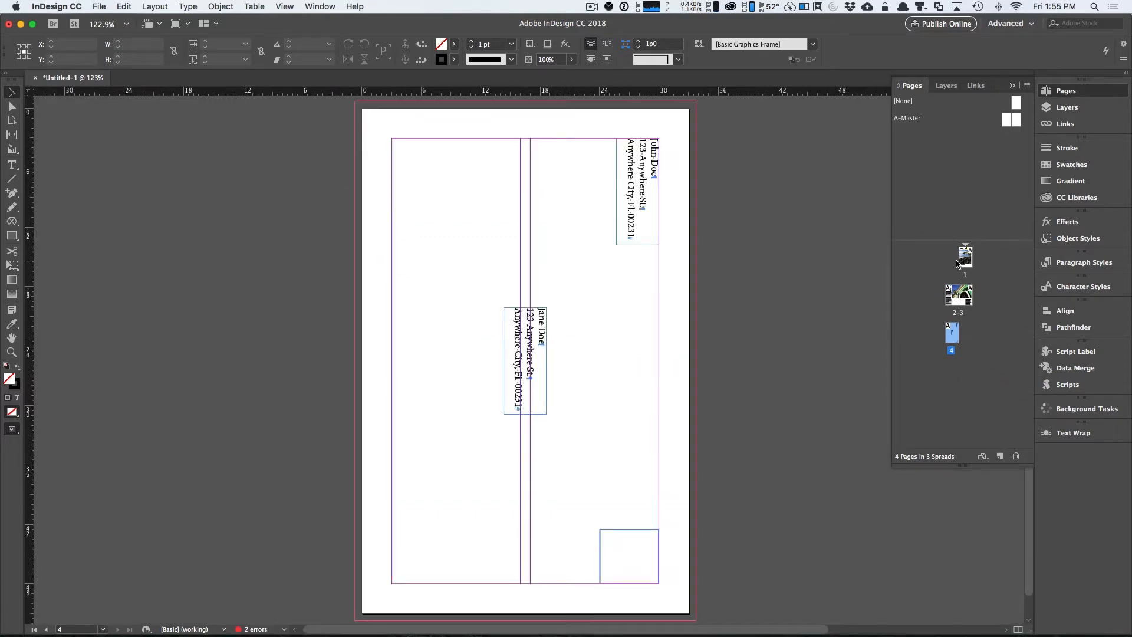
Review page 1, spread 2–3 and page 4 of the brochure in turn.
left_click(962, 263)
double_click(961, 263)
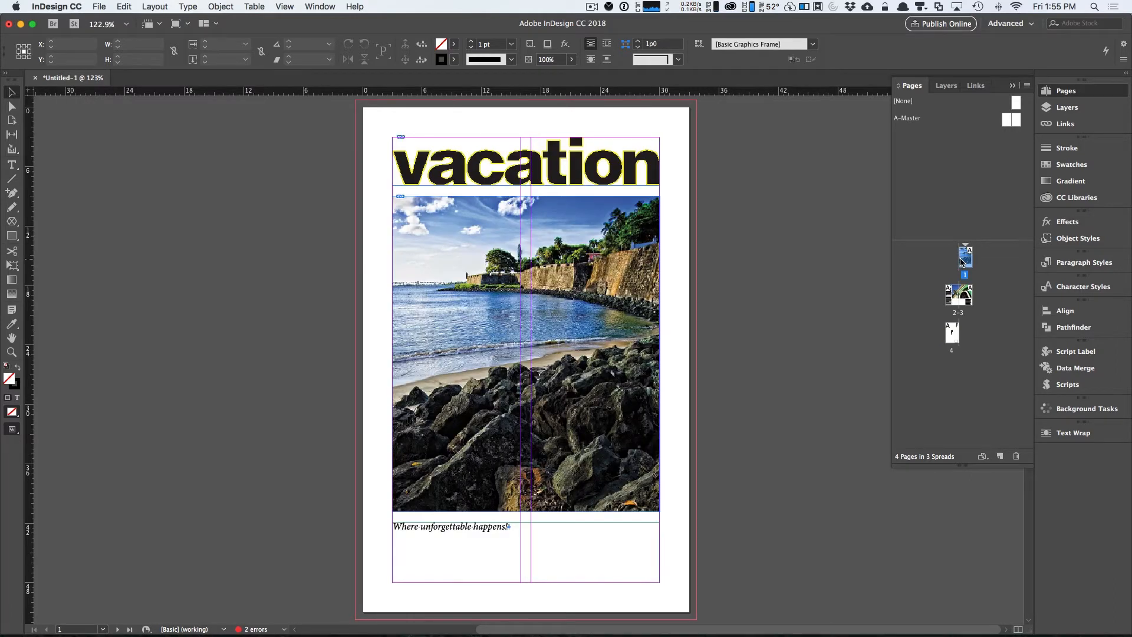
double_click(961, 314)
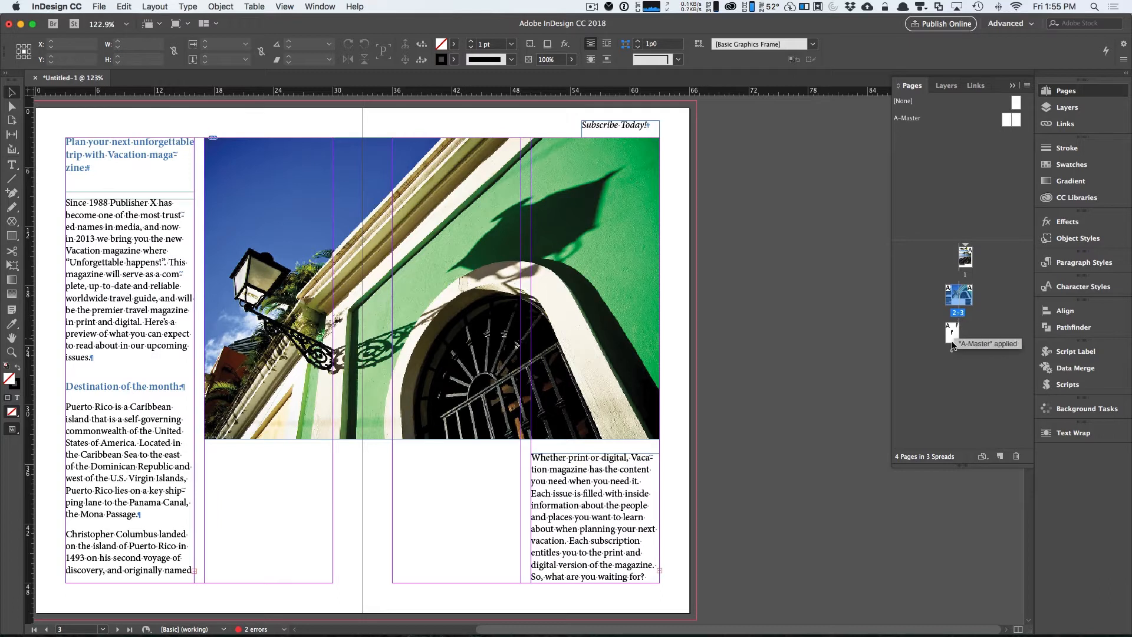
double_click(952, 335)
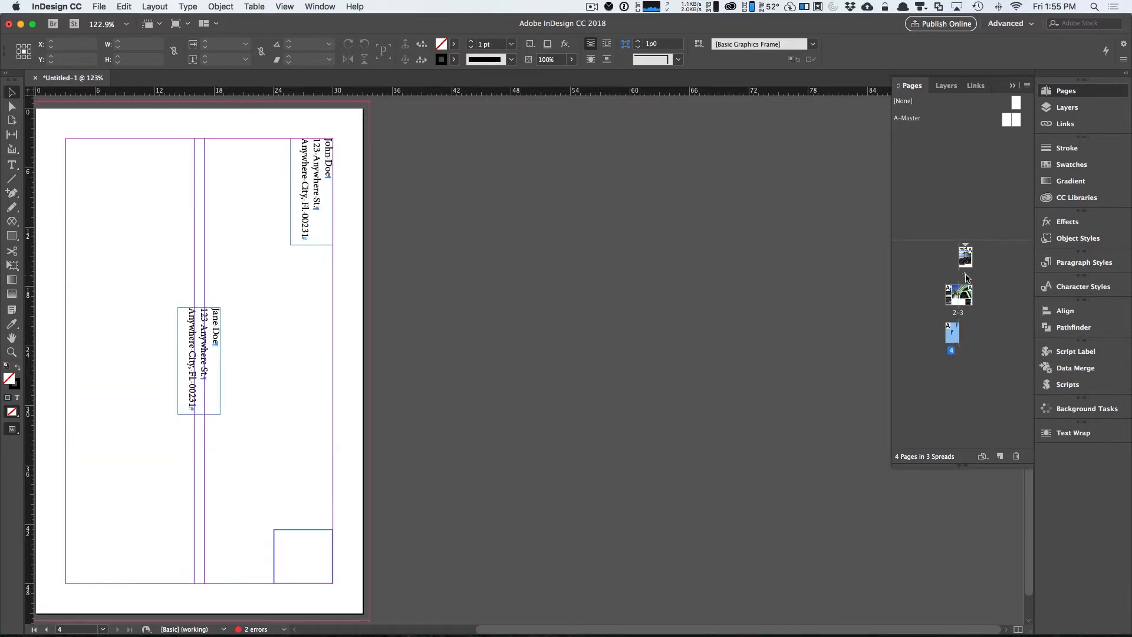
double_click(965, 257)
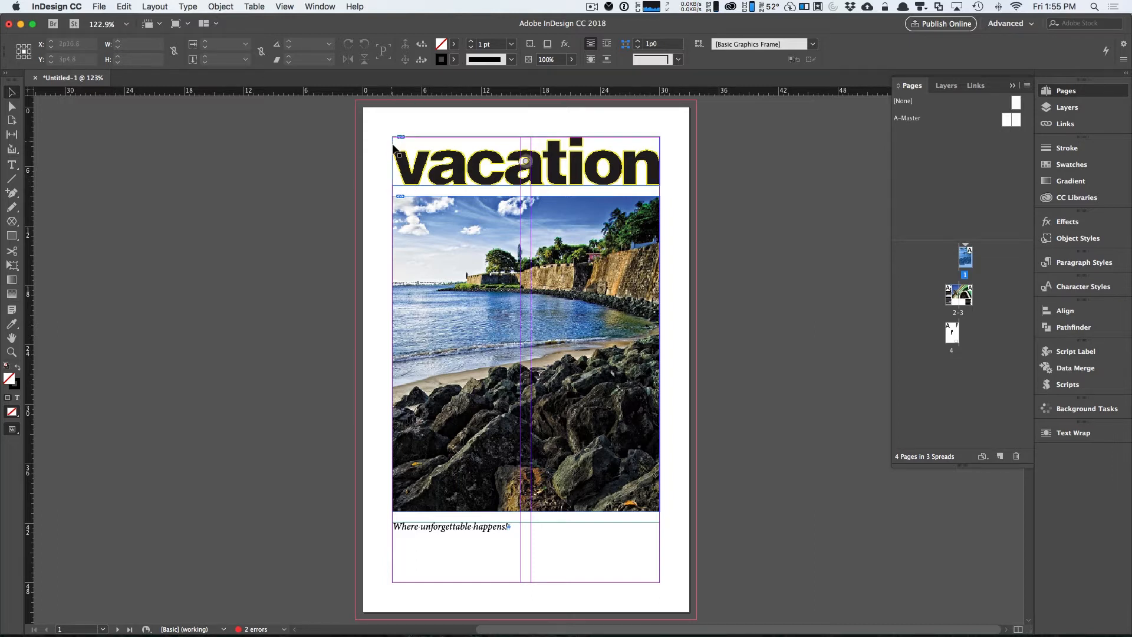
double_click(960, 314)
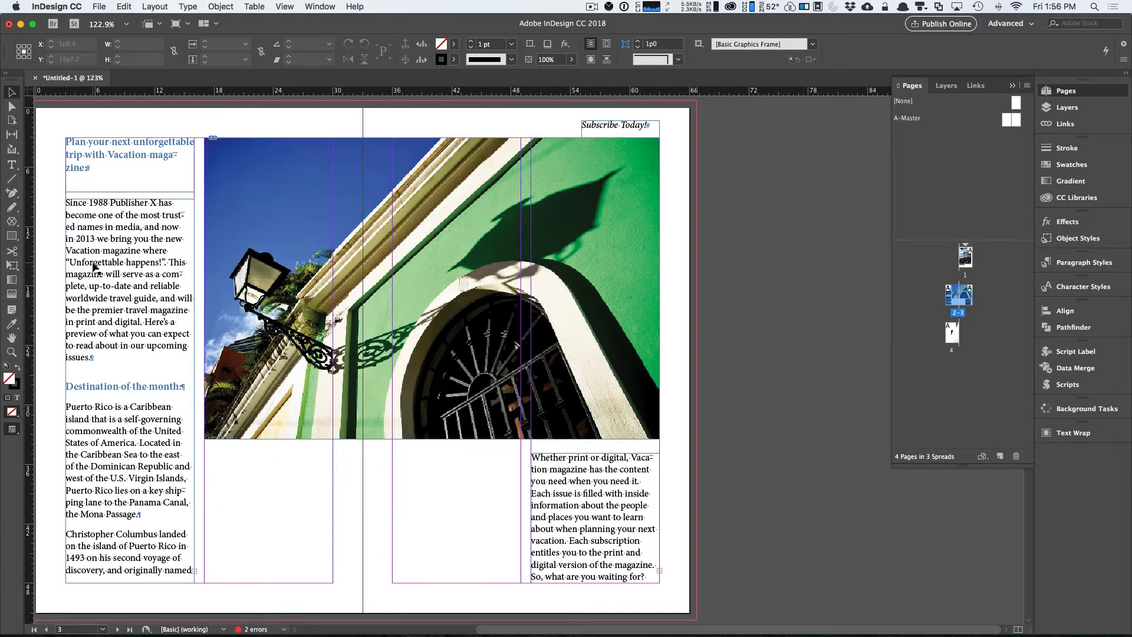
left_click(66, 240)
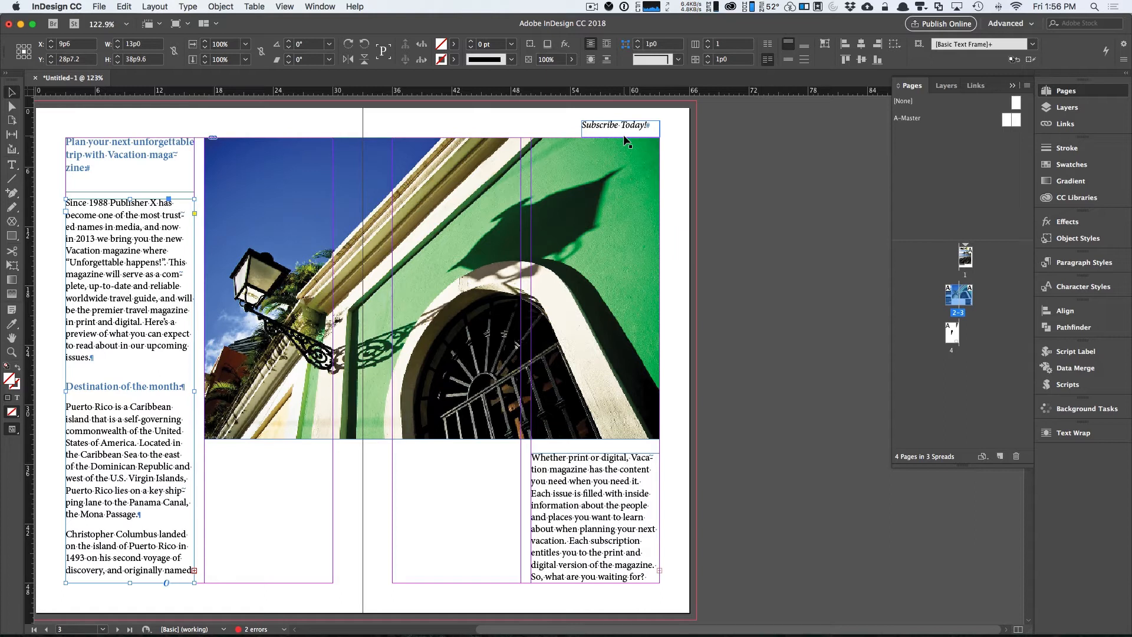
double_click(952, 333)
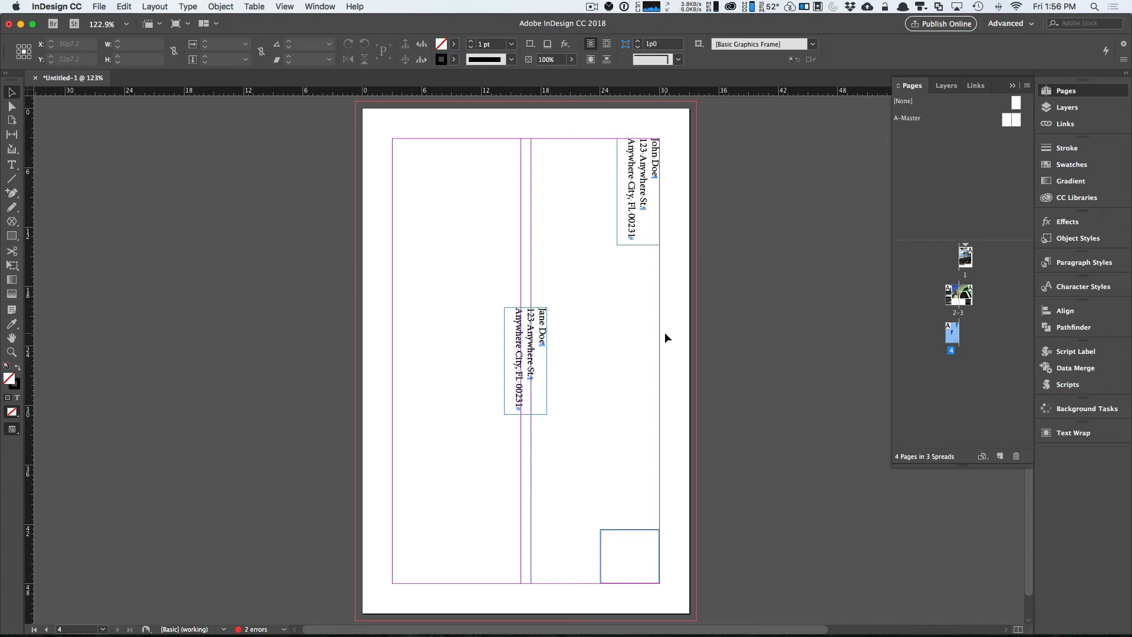